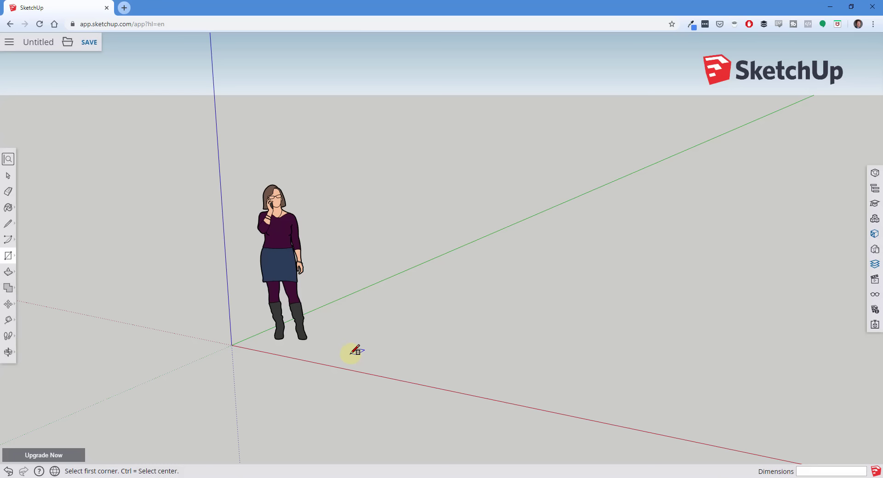
{"action": "left_click", "coordinate": [351, 353]}
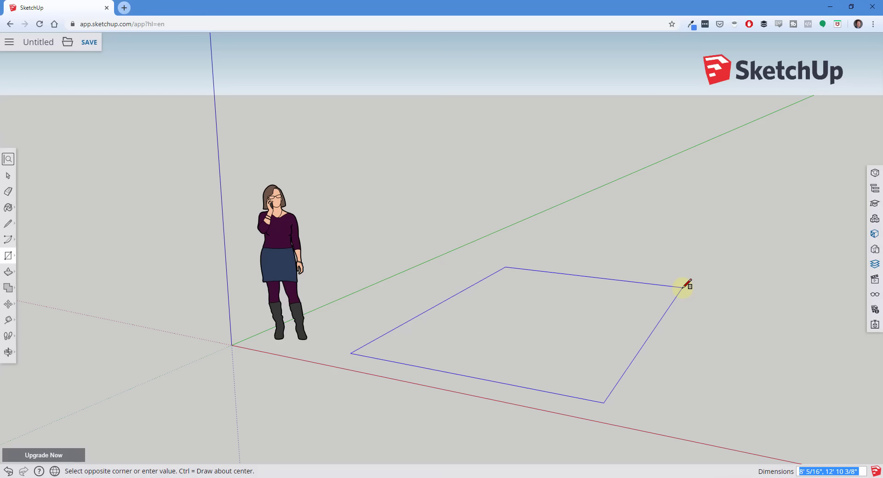
{"action": "type", "text": "20'"}
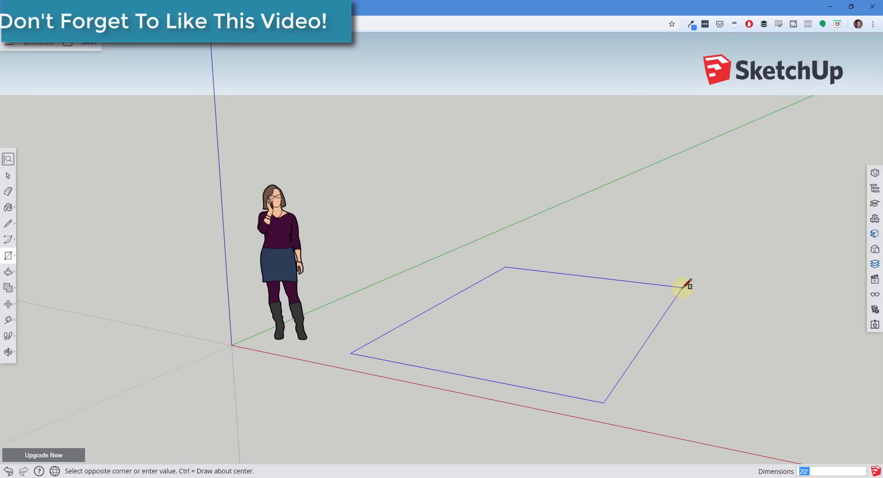
{"action": "type", "text": ",20"}
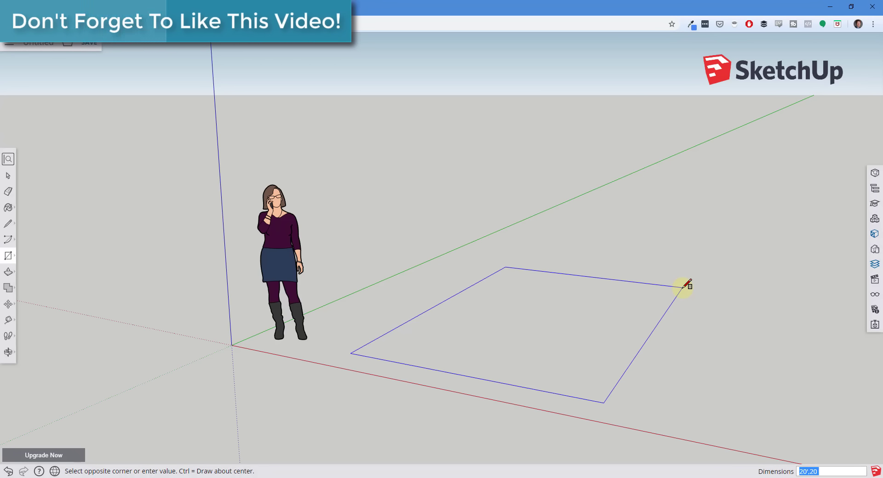
{"action": "key", "text": "Return"}
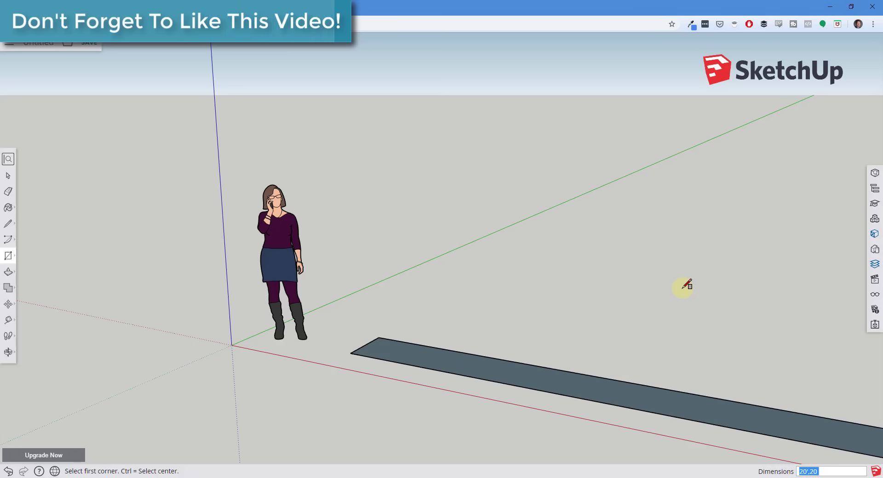
{"action": "key", "text": "ctrl+z"}
- Draw a 20' by 20' rectangle on the ground beside the standing figure, between the red and green axes
{"action": "left_click", "coordinate": [363, 353], "text": "ctrl"}
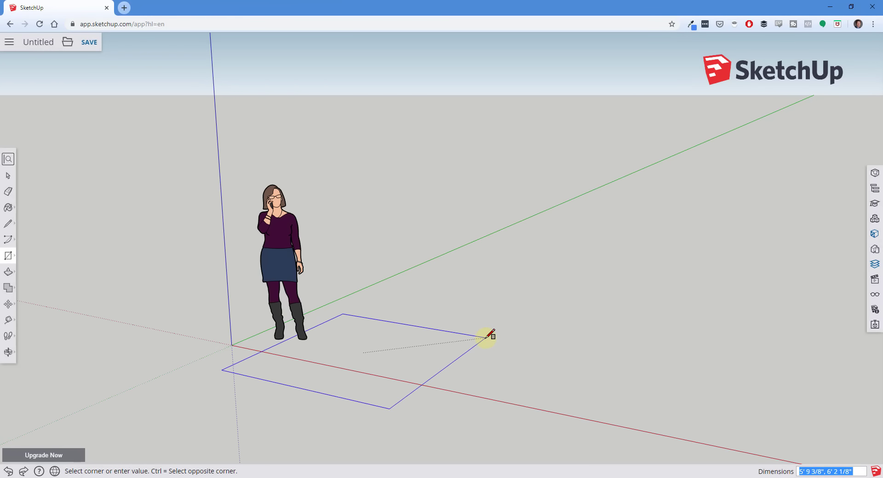
{"action": "key", "text": "ctrl"}
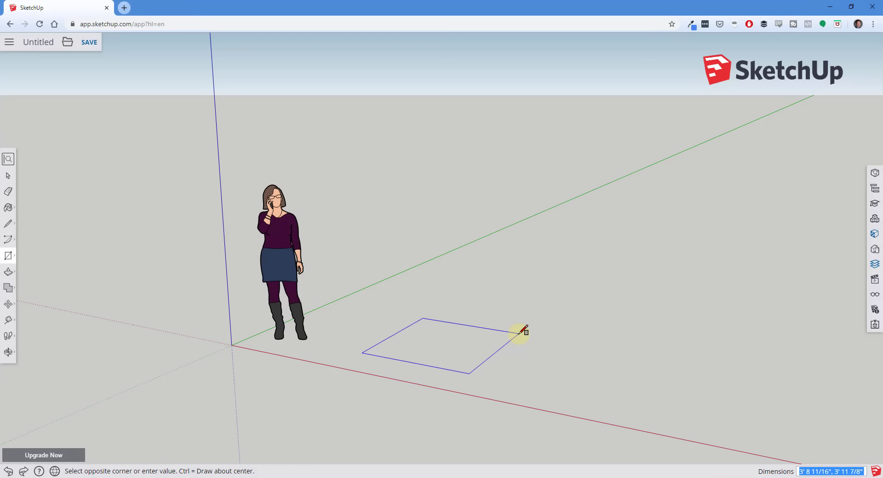
{"action": "type", "text": "20',20'"}
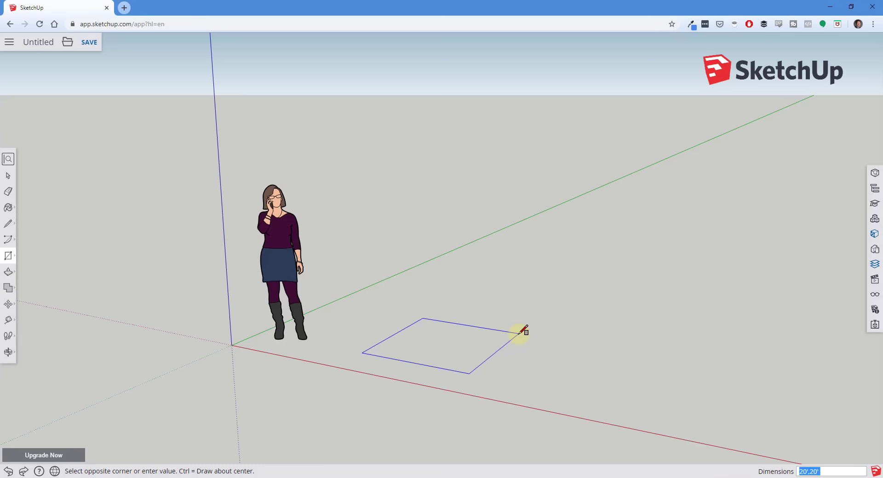
{"action": "key", "text": "Return"}
{"action": "middle_click_drag", "start_coordinate": [519, 331], "coordinate": [461, 314]}
{"action": "scroll", "coordinate": [473, 329], "scroll_direction": "down", "scroll_amount": 10}
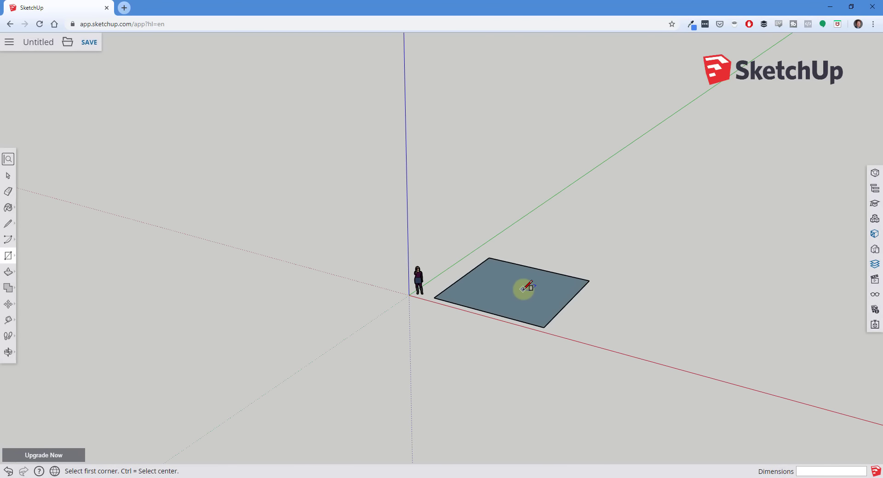
- Draw a second 20' by 20' rectangle on the opposite side of the red axis, and delete it again
{"action": "left_click", "coordinate": [587, 367]}
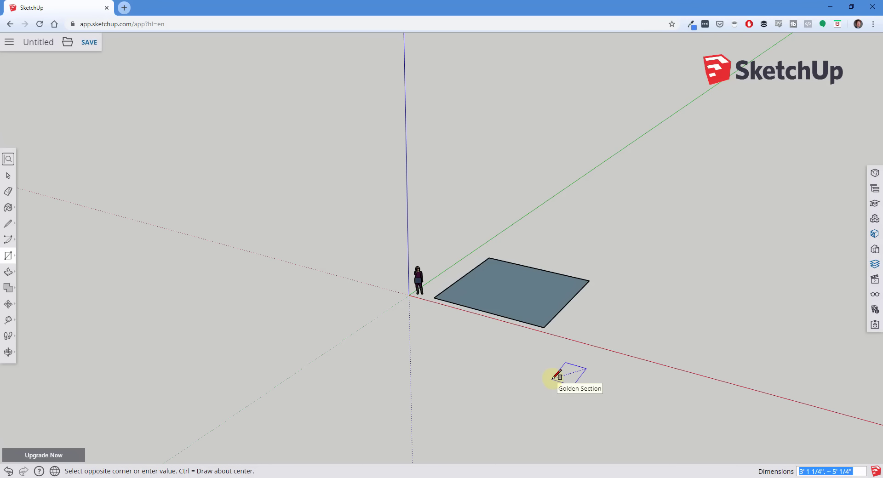
{"action": "type", "text": "20',20'"}
{"action": "key", "text": "Return"}
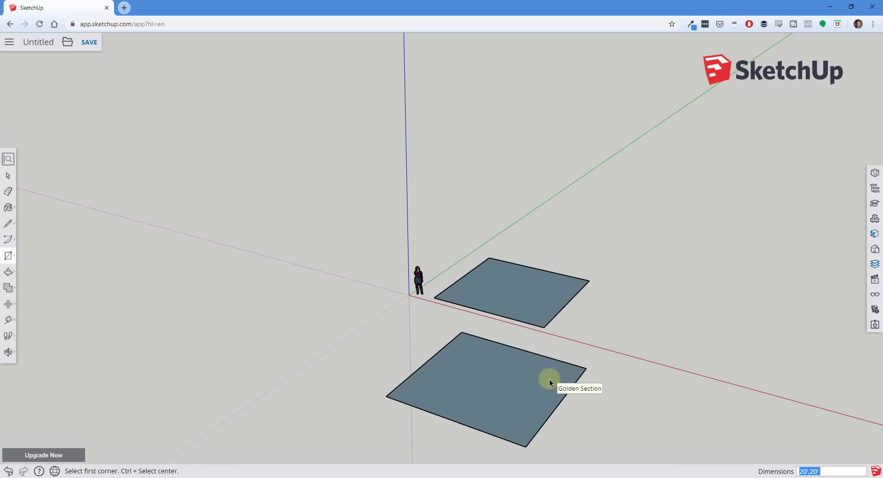
{"action": "key", "text": "space"}
{"action": "double_click", "coordinate": [440, 385]}
{"action": "key", "text": "Delete"}
{"action": "scroll", "coordinate": [552, 283], "scroll_direction": "up", "scroll_amount": 6}
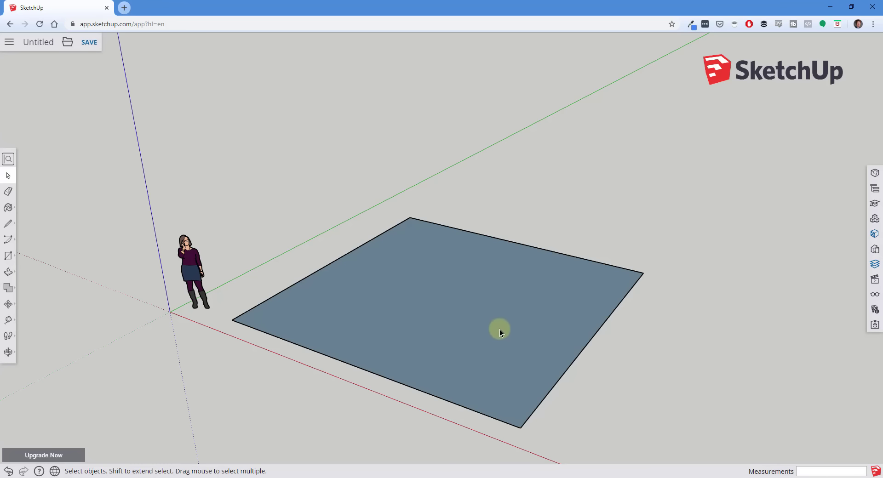
{"action": "key", "text": "f"}
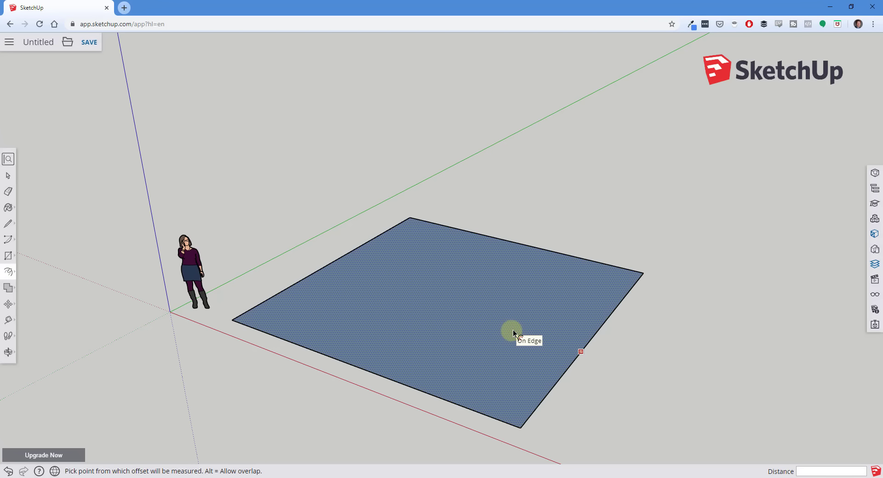
{"action": "key", "text": "space"}
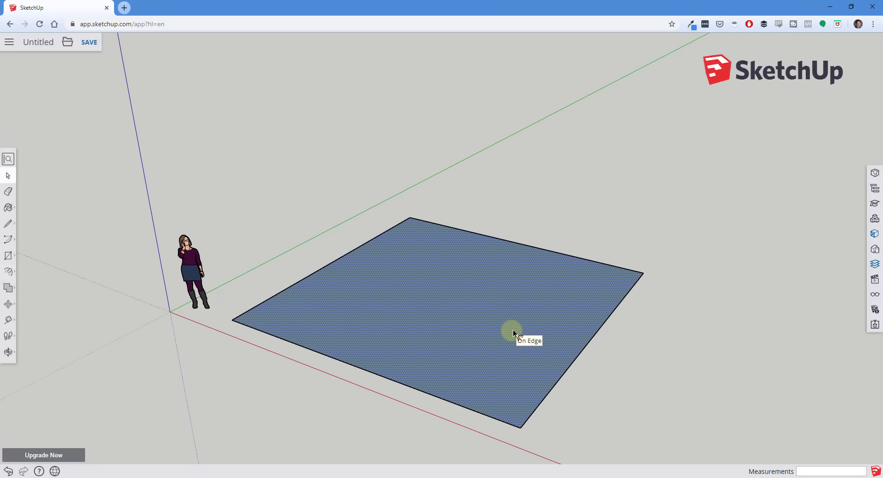
{"action": "left_click", "coordinate": [7, 274]}
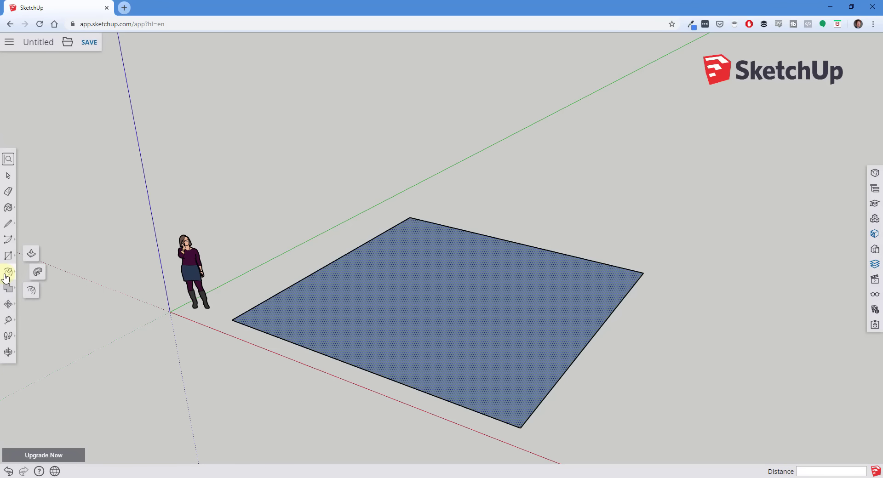
{"action": "left_click", "coordinate": [31, 291]}
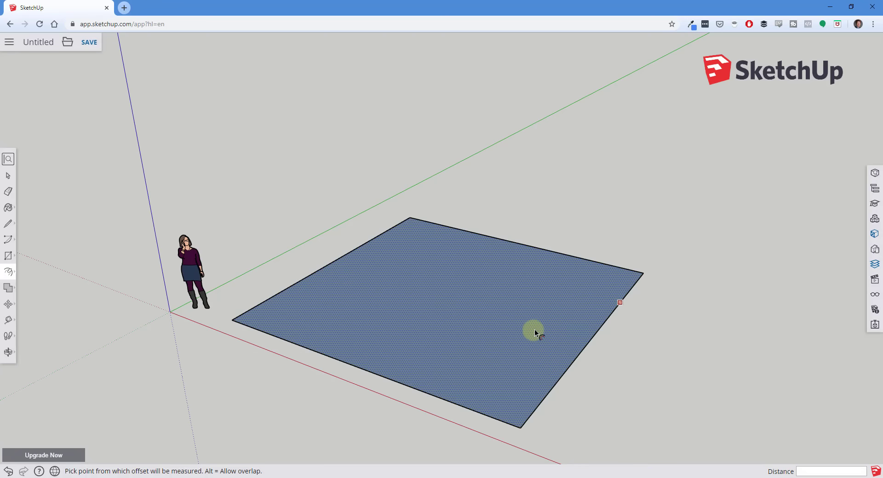
{"action": "key", "text": "space"}
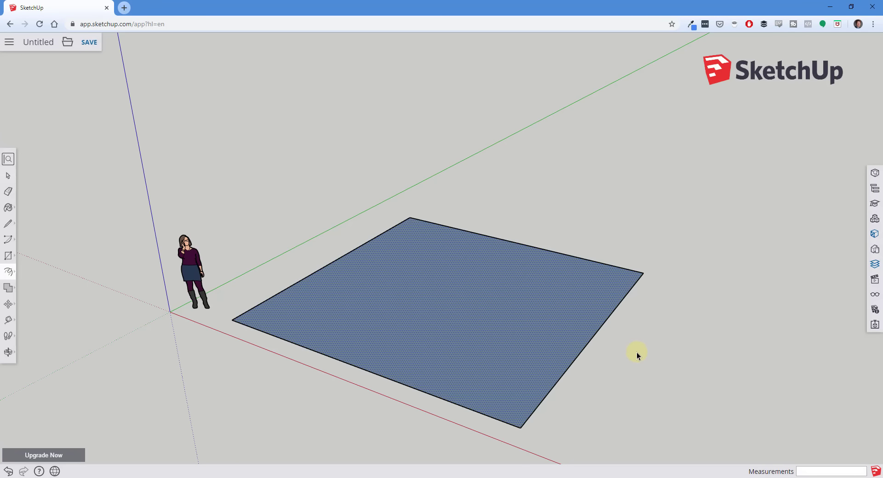
{"action": "left_click", "coordinate": [635, 352]}
- Offset the outline of the square floor face inward by 6 inches to outline the walls
{"action": "left_click", "coordinate": [9, 272]}
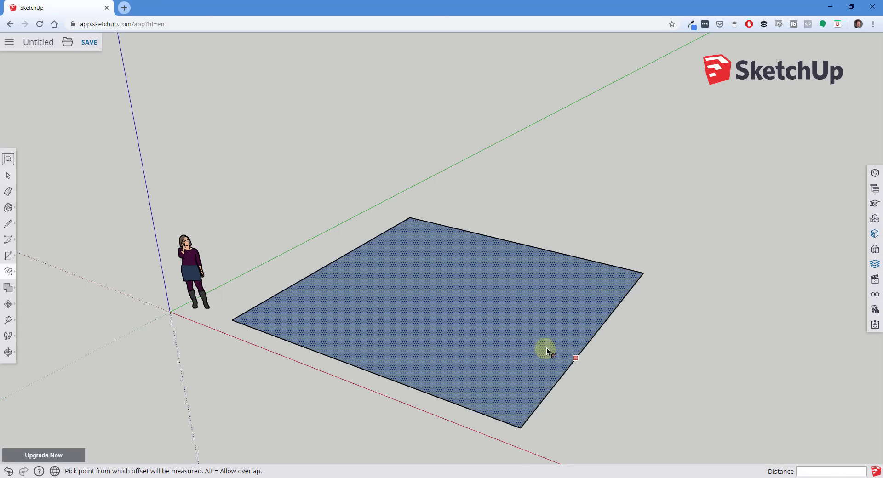
{"action": "left_click", "coordinate": [566, 366]}
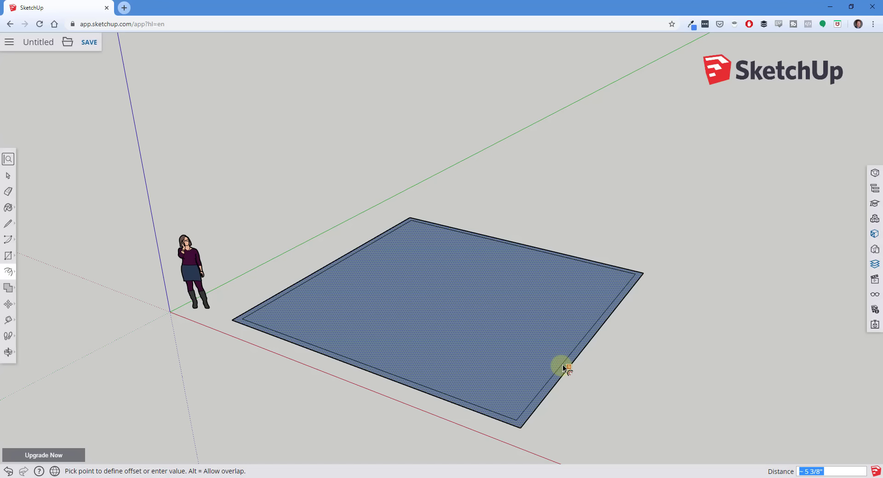
{"action": "type", "text": "6"}
{"action": "key", "text": "Return"}
{"action": "key", "text": "space"}
{"action": "left_click", "coordinate": [614, 381]}
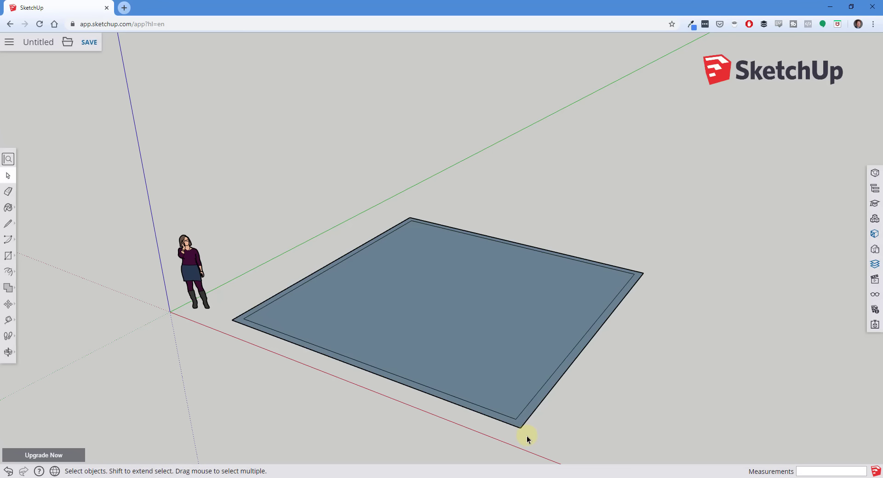
- Push/Pull the narrow border face around the floor up 11' to raise the four walls
{"action": "scroll", "coordinate": [528, 437], "scroll_direction": "up", "scroll_amount": 3}
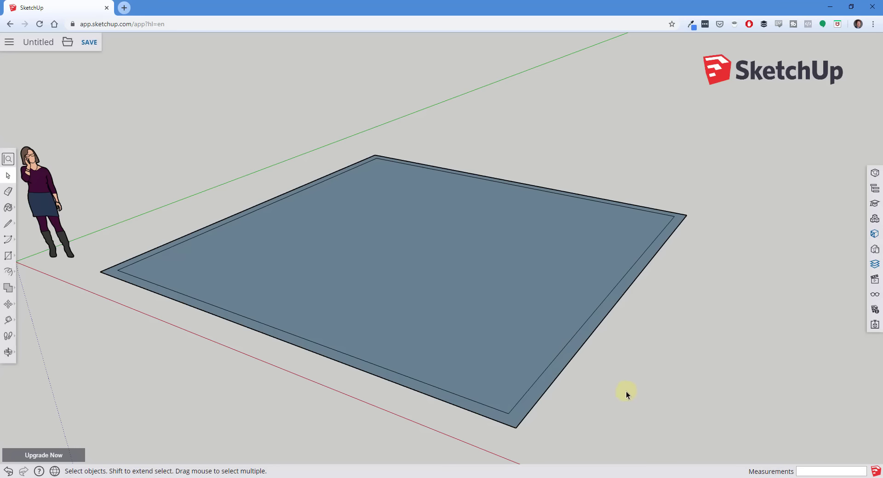
{"action": "middle_click_drag", "start_coordinate": [626, 391], "coordinate": [592, 368]}
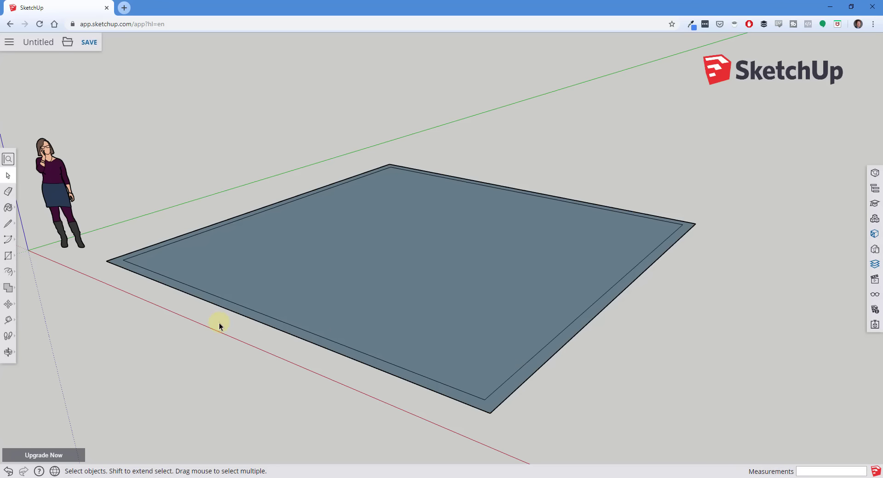
{"action": "left_click", "coordinate": [7, 273]}
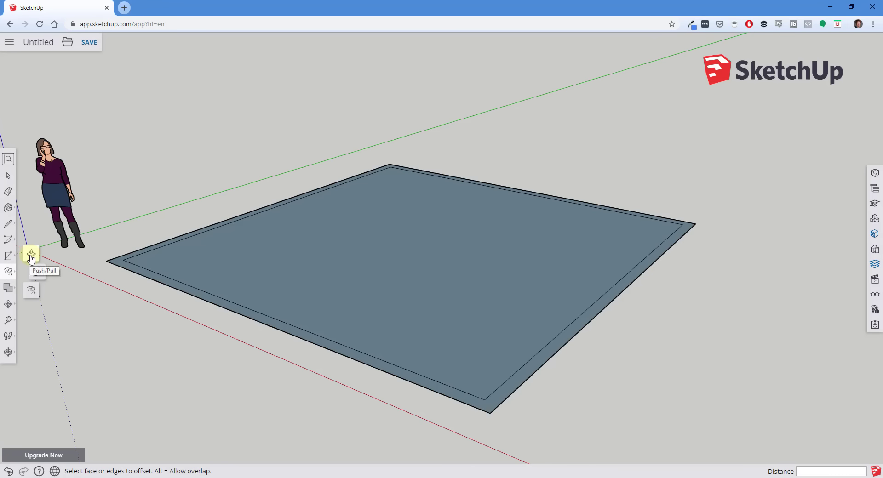
{"action": "key", "text": "space"}
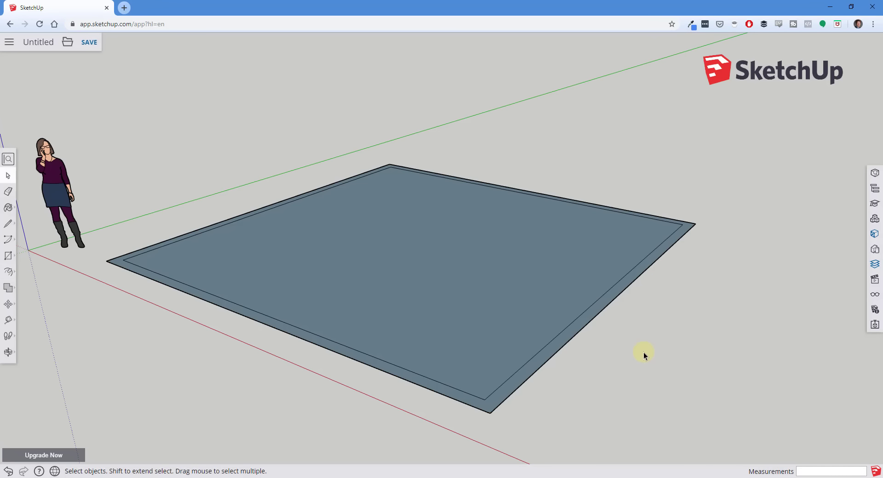
{"action": "key", "text": "p"}
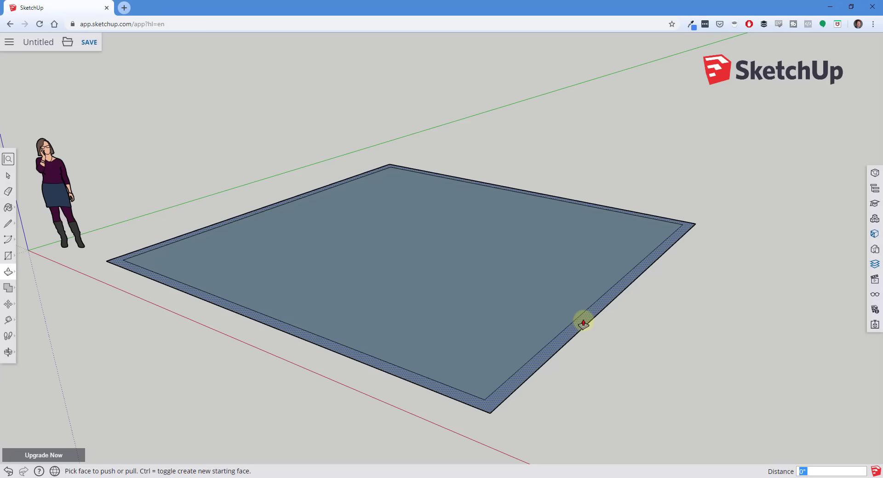
{"action": "left_click", "coordinate": [584, 323]}
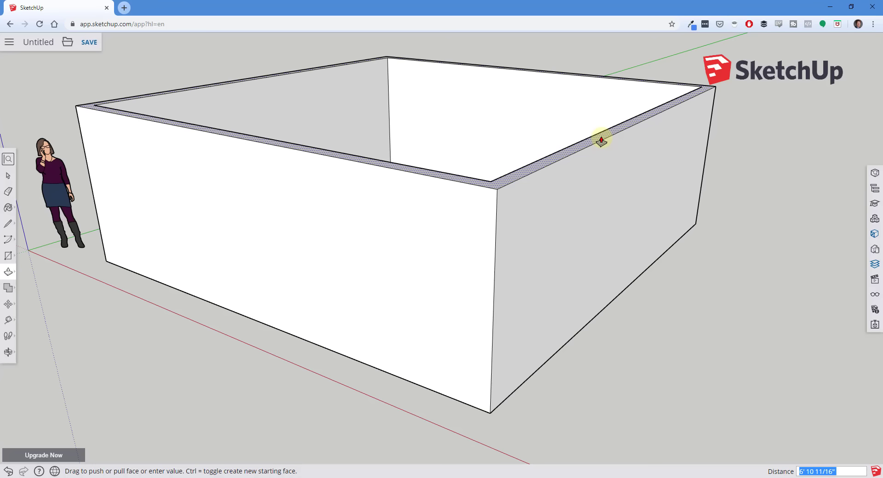
{"action": "type", "text": "11"}
{"action": "key", "text": "Return"}
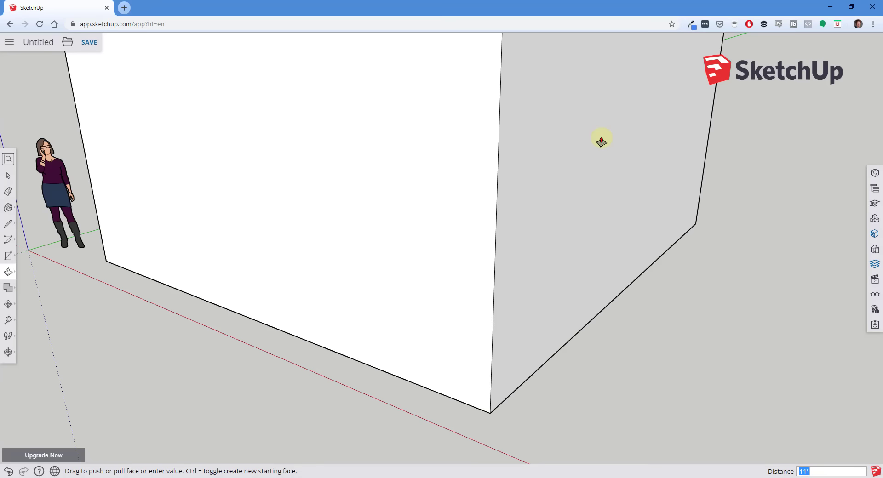
{"action": "scroll", "coordinate": [607, 207], "scroll_direction": "down", "scroll_amount": 8}
{"action": "middle_click_drag", "start_coordinate": [585, 233], "coordinate": [586, 207]}
{"action": "key", "text": "space"}
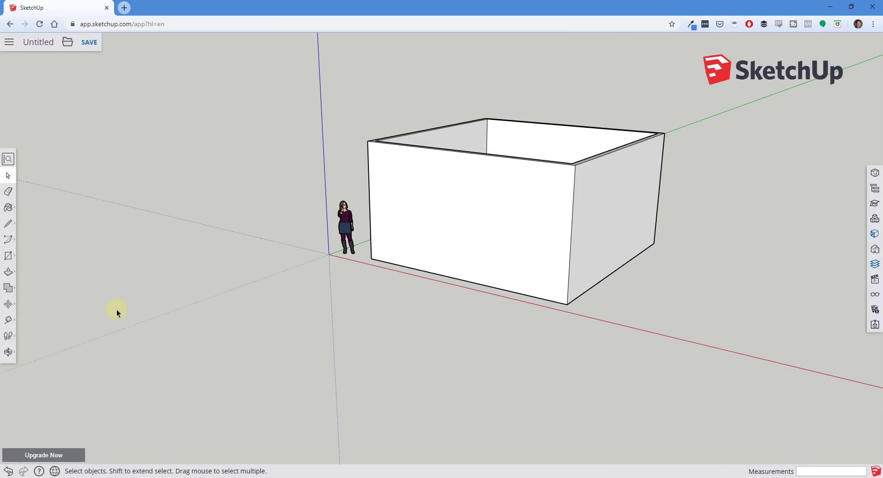
- Measure the wall height from the bottom to the top of the nearest outer corner
{"action": "left_click", "coordinate": [9, 321]}
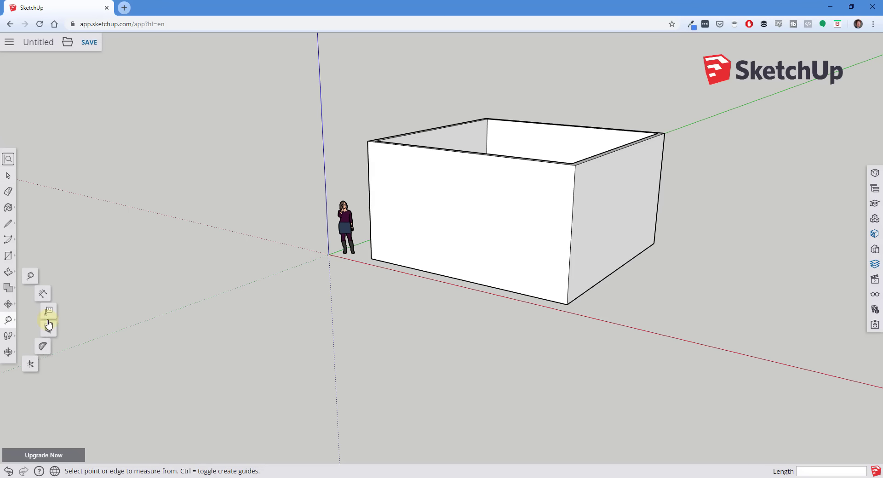
{"action": "left_click", "coordinate": [567, 305]}
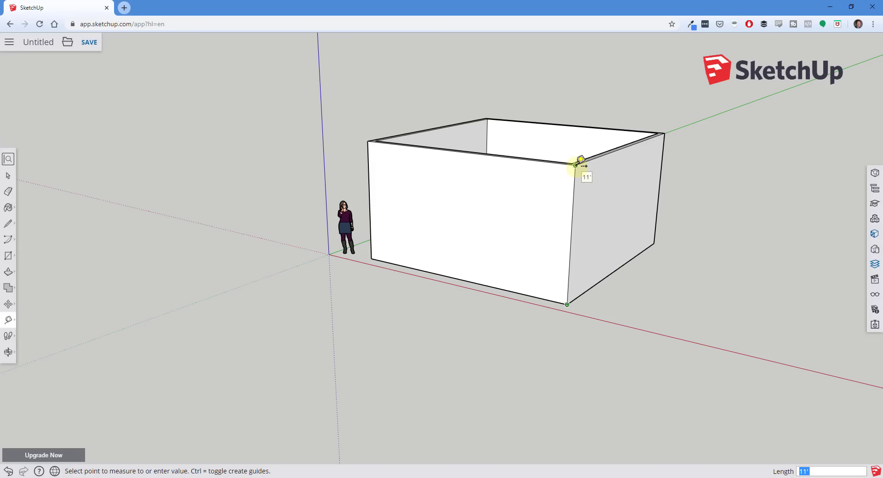
{"action": "key", "text": "space"}
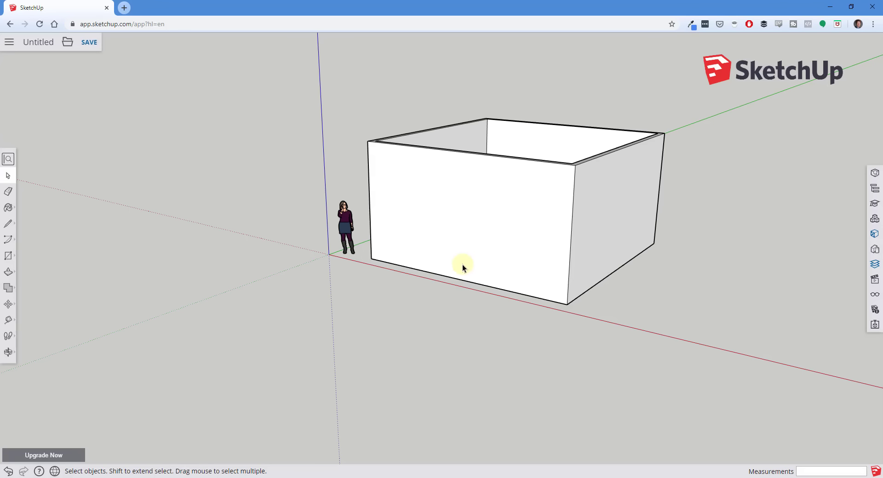
- Draw a 7' vertical line up the front wall from the midpoint of its bottom edge
{"action": "key", "text": "l"}
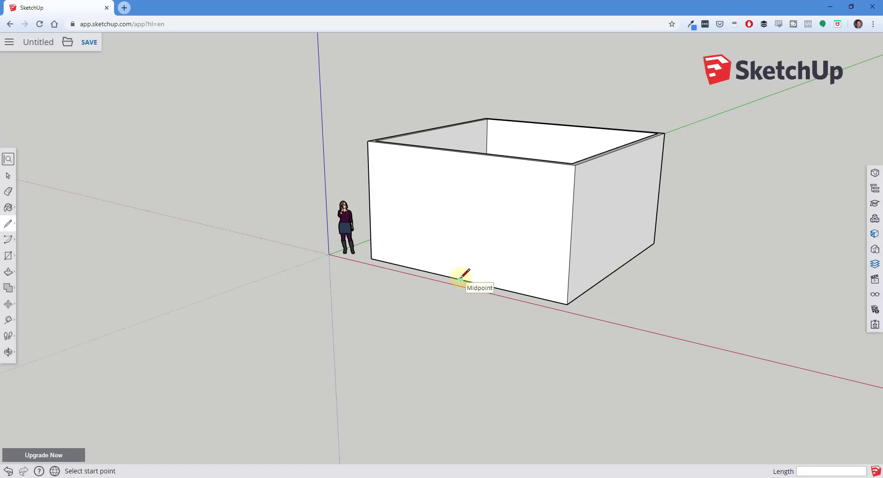
{"action": "key", "text": "space"}
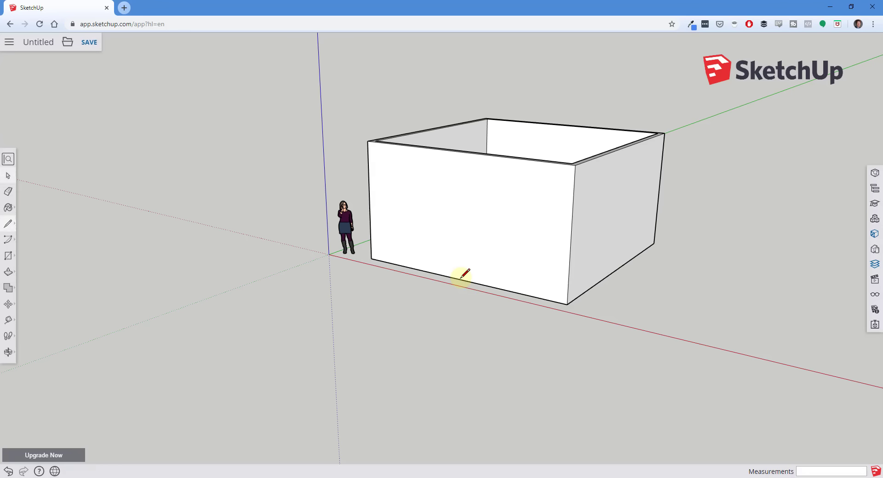
{"action": "key", "text": "l"}
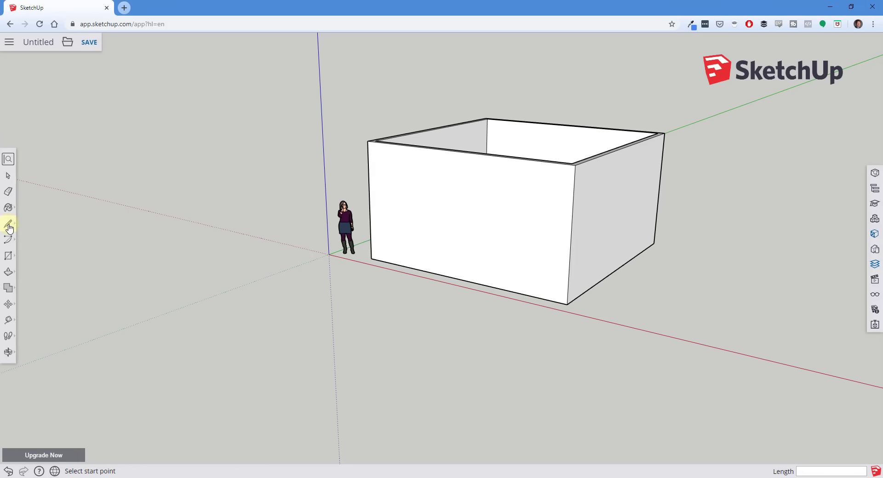
{"action": "left_click", "coordinate": [30, 219]}
{"action": "left_click", "coordinate": [461, 280]}
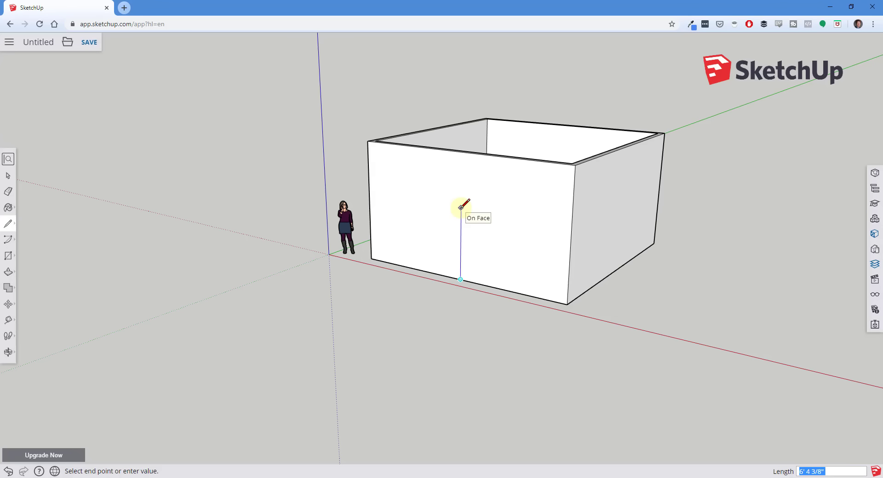
{"action": "type", "text": "7'"}
{"action": "key", "text": "Return"}
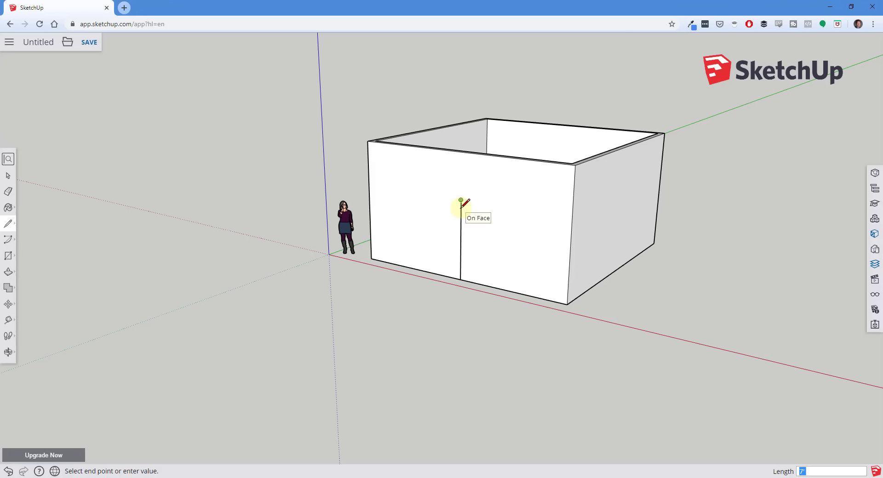
- Complete the door outline on the front wall with a horizontal top edge and a vertical line down to the wall's bottom edge
{"action": "left_click", "coordinate": [431, 197]}
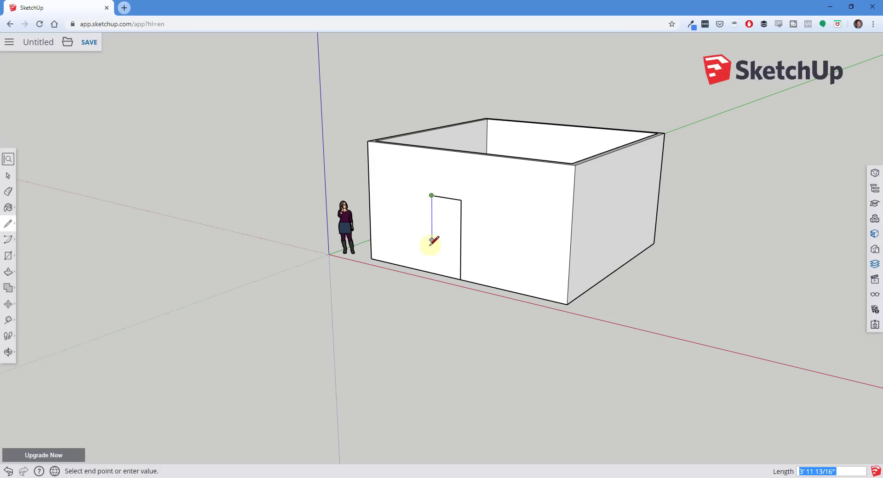
{"action": "left_click", "coordinate": [432, 272]}
{"action": "key", "text": "space"}
{"action": "scroll", "coordinate": [473, 274], "scroll_direction": "up", "scroll_amount": 3}
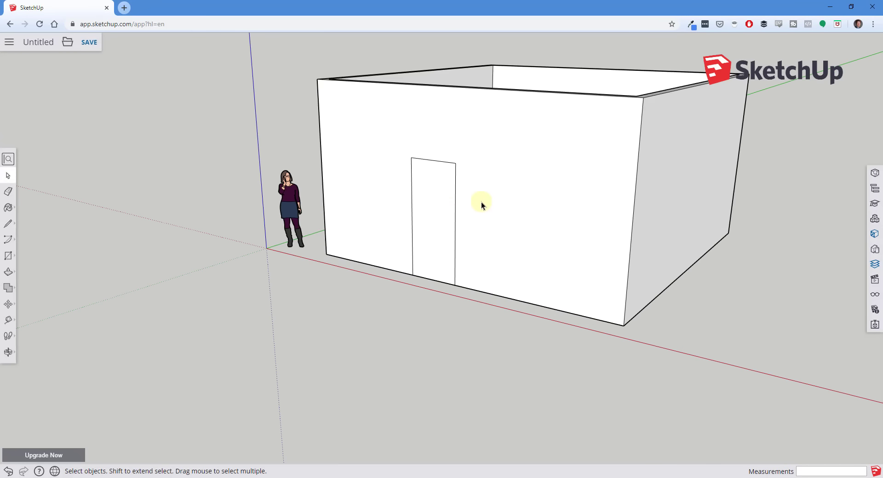
- Select the front wall face and the door face in turn to examine how the outline divides the wall, and clear the selection
{"action": "left_click", "coordinate": [505, 196]}
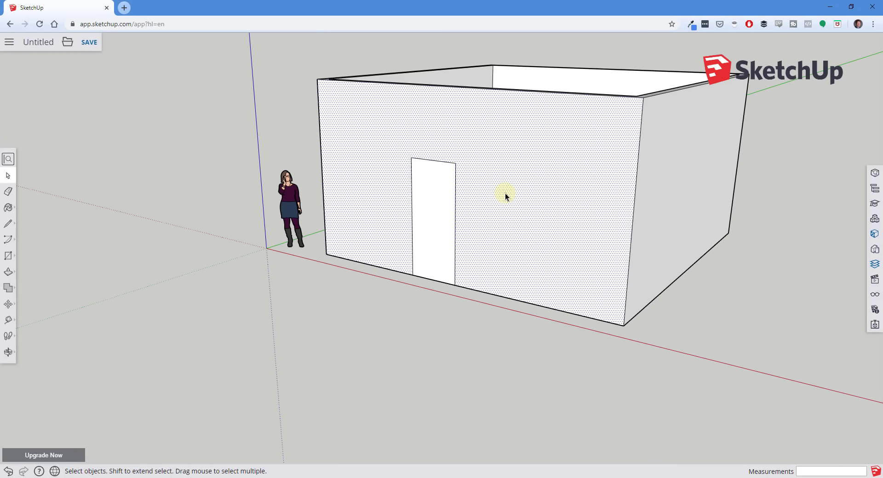
{"action": "left_click", "coordinate": [442, 197]}
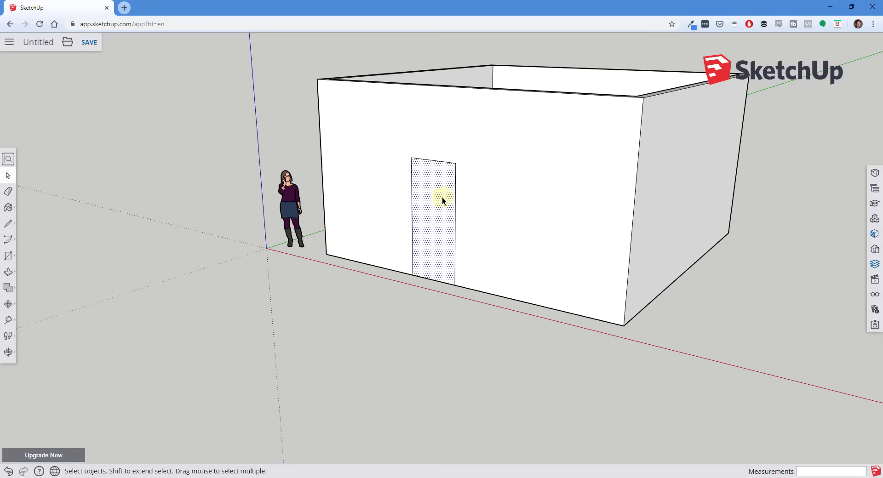
{"action": "middle_click_drag", "start_coordinate": [537, 212], "coordinate": [538, 241]}
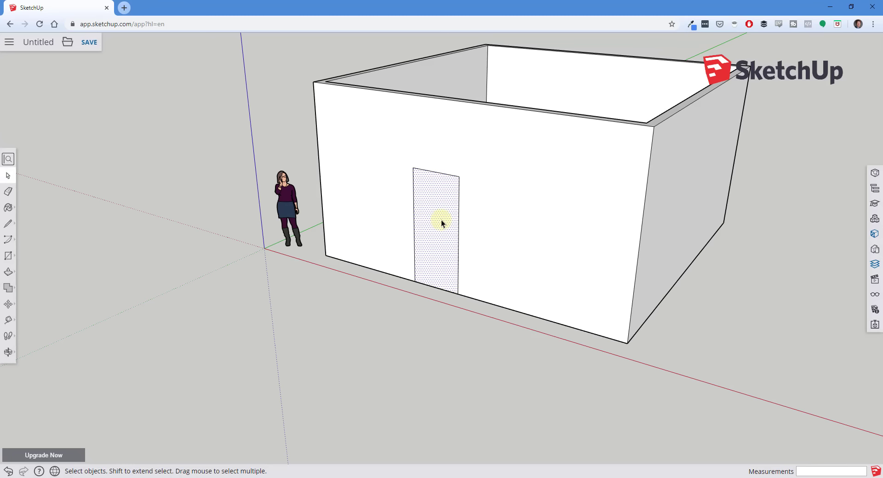
{"action": "left_click", "coordinate": [427, 324]}
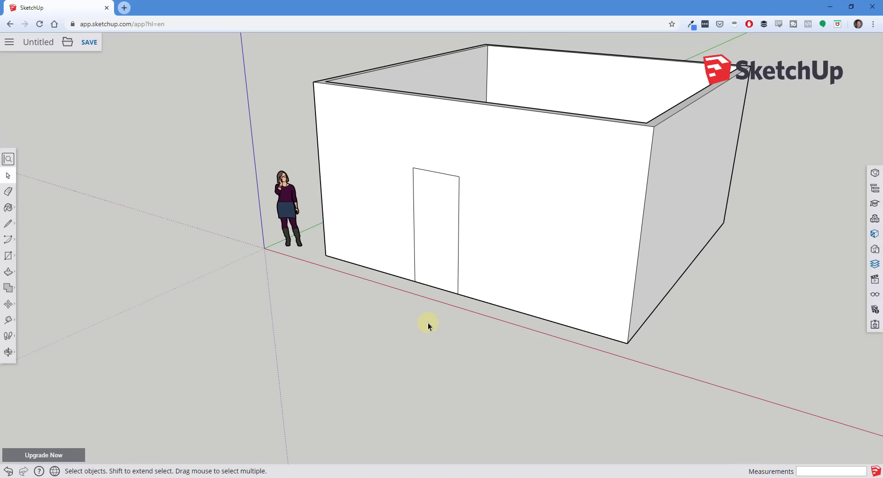
- Push/Pull the door face 6" inward to the wall's inner face to cut the doorway through the front wall
{"action": "key", "text": "p"}
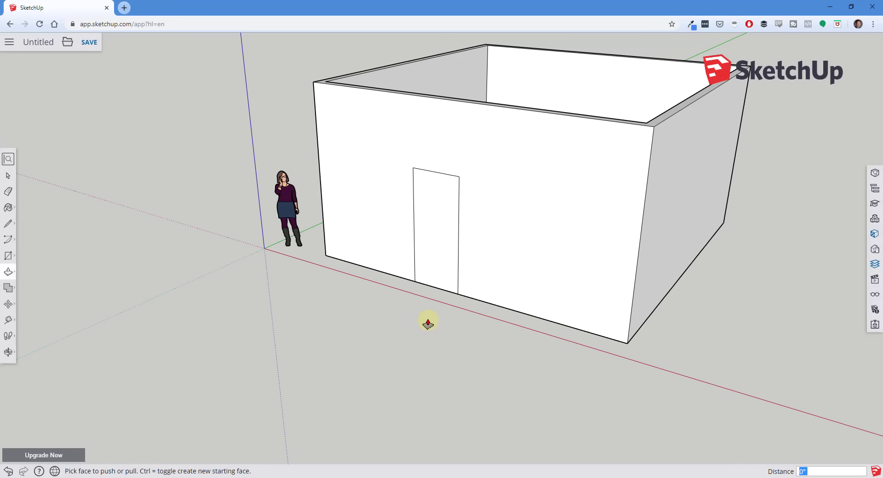
{"action": "left_click", "coordinate": [432, 237]}
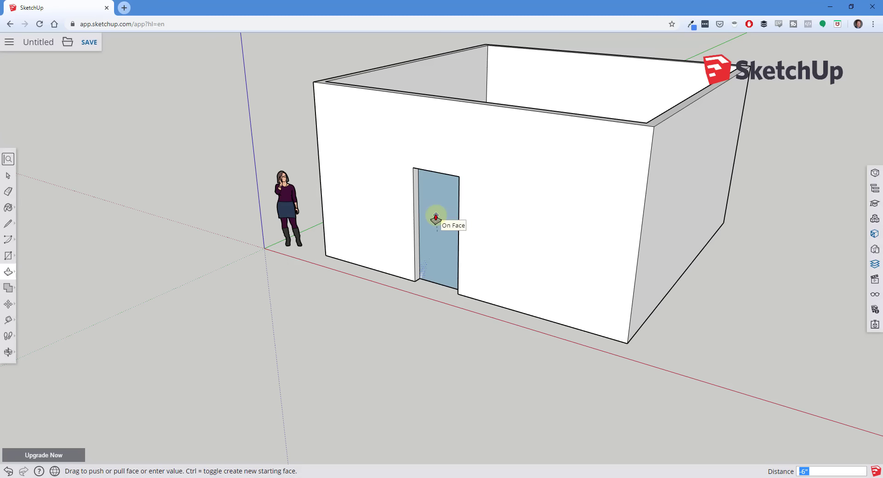
{"action": "middle_click_drag", "start_coordinate": [489, 221], "coordinate": [122, 272]}
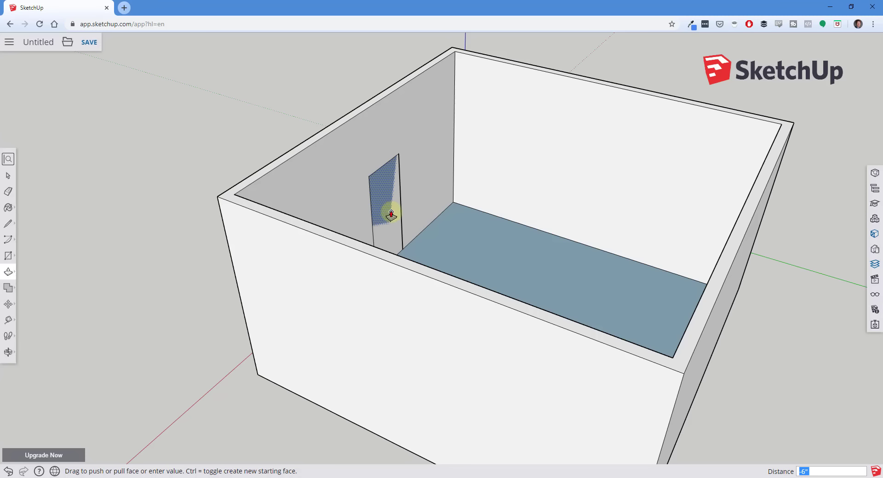
{"action": "double_click", "coordinate": [391, 214]}
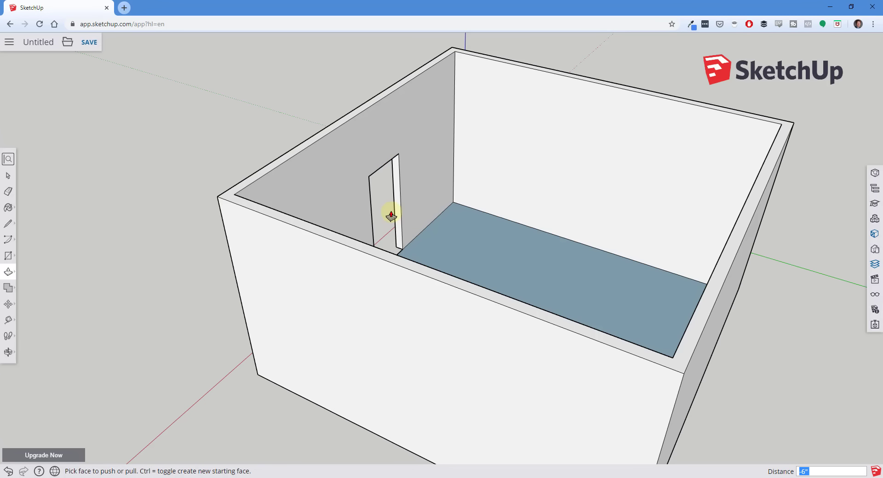
{"action": "key", "text": "o"}
{"action": "left_click_drag", "start_coordinate": [205, 282], "coordinate": [682, 171]}
{"action": "key", "text": "p"}
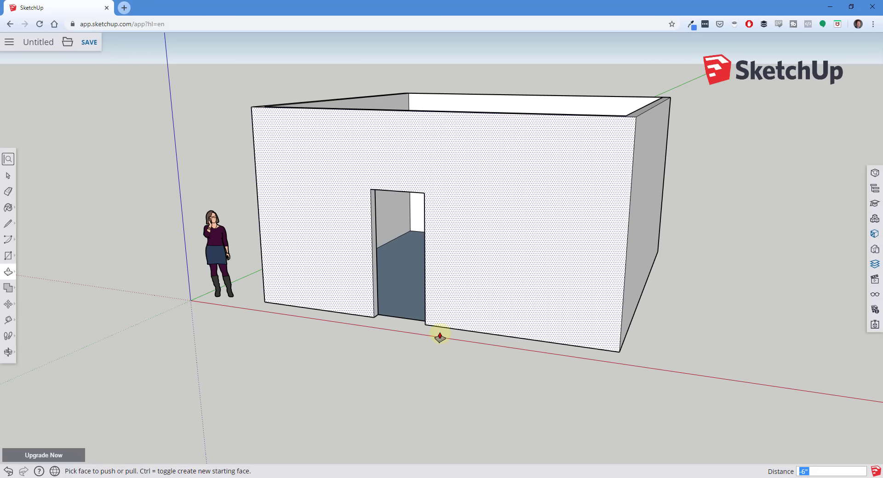
{"action": "middle_click_drag", "start_coordinate": [511, 260], "coordinate": [482, 277]}
{"action": "key", "text": "space"}
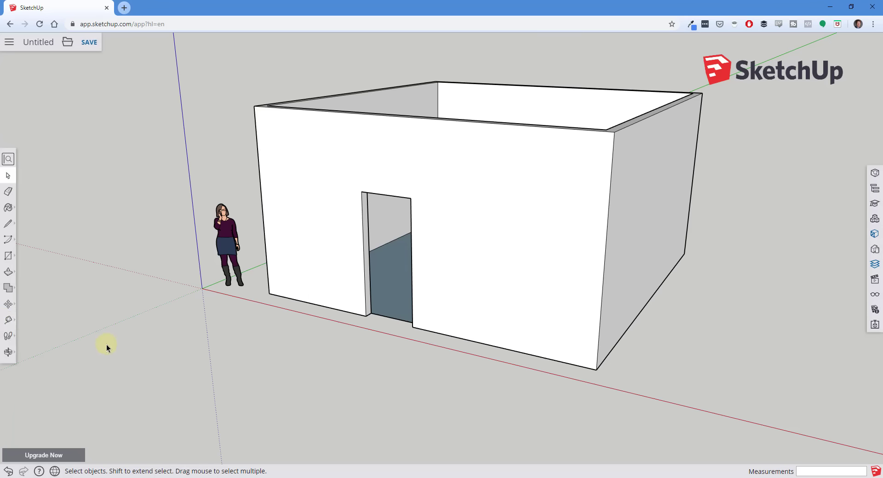
- Place two horizontal Tape Measure guides on the front wall, one 3' above its bottom edge and one level with the doorway's top
{"action": "left_click", "coordinate": [10, 322]}
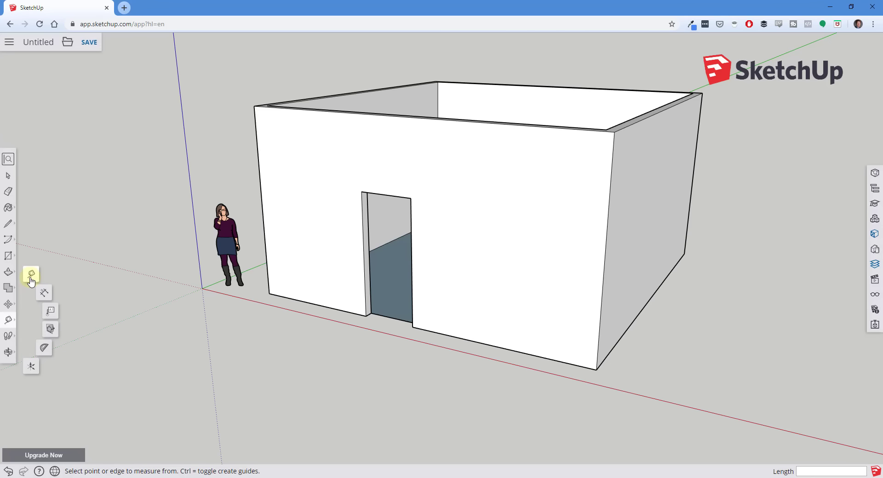
{"action": "left_click", "coordinate": [32, 274]}
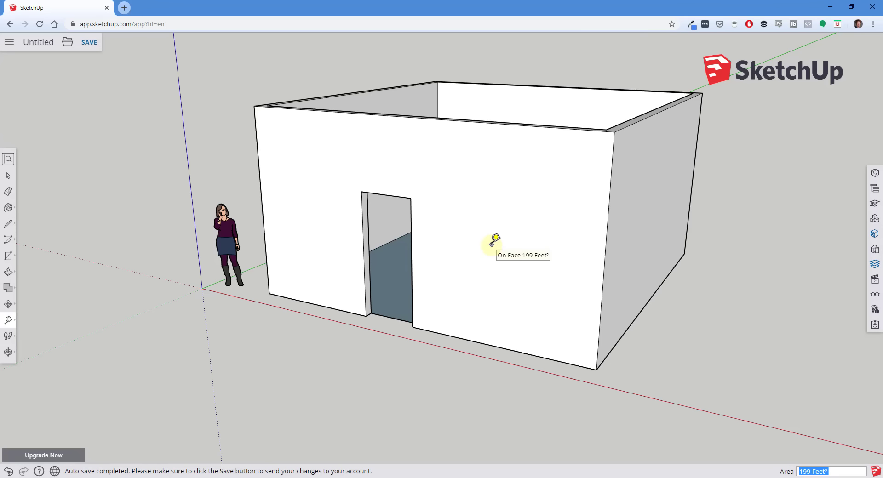
{"action": "left_click", "coordinate": [478, 341]}
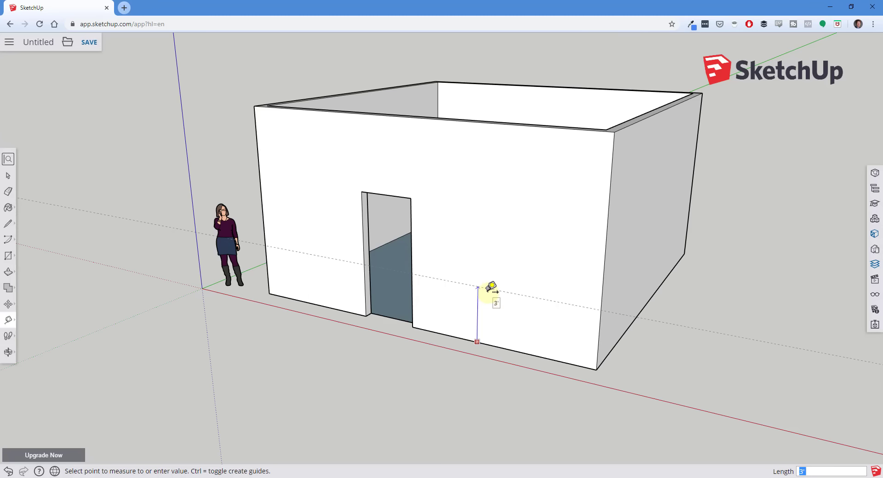
{"action": "left_click", "coordinate": [491, 289]}
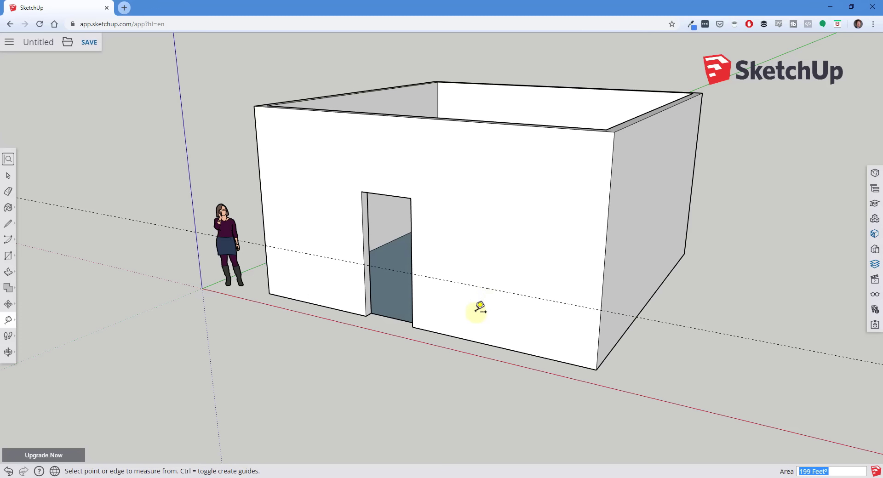
{"action": "left_click", "coordinate": [459, 337]}
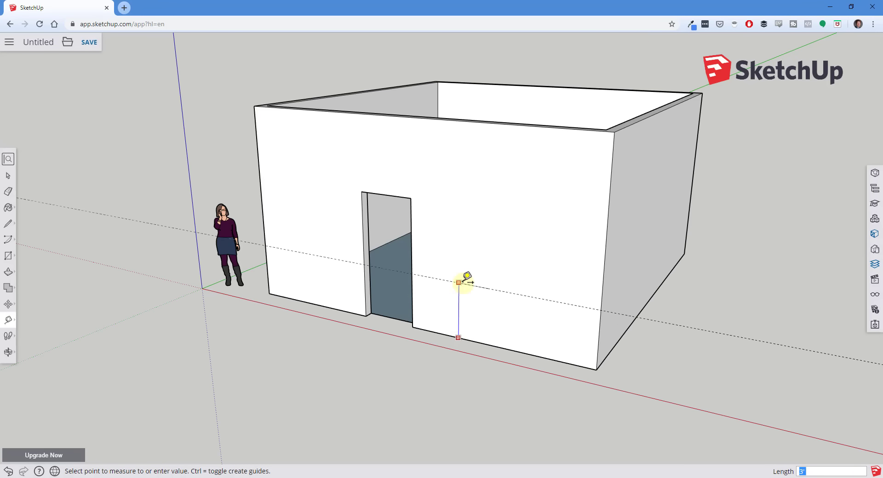
{"action": "left_click", "coordinate": [411, 198]}
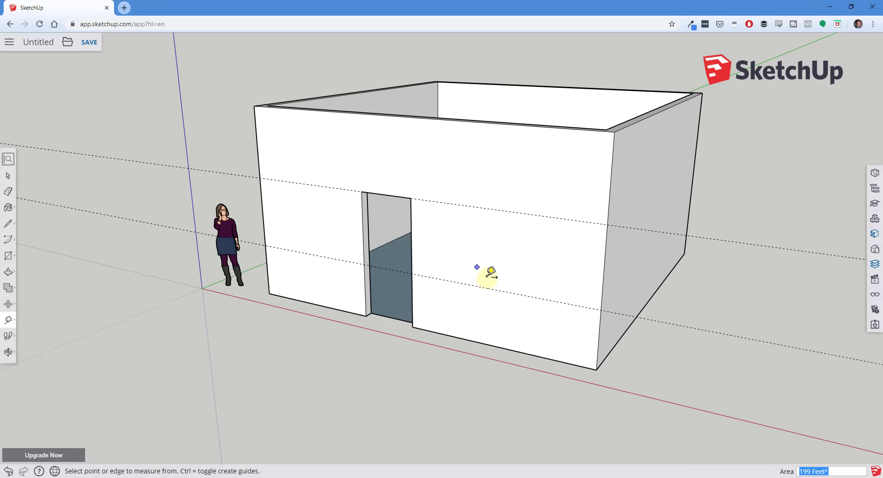
- Place two vertical guides for the window, one 3' from the doorway's nearer edge and one close to the wall's near corner
{"action": "left_click", "coordinate": [412, 233]}
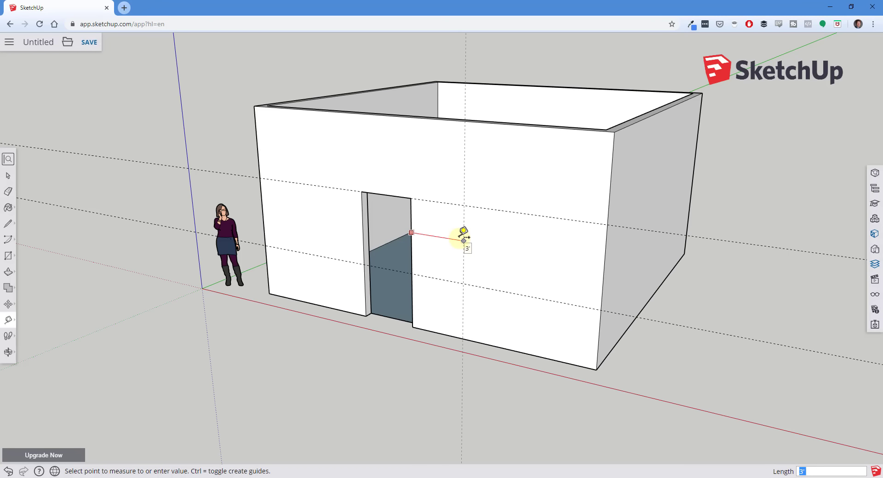
{"action": "left_click", "coordinate": [464, 240]}
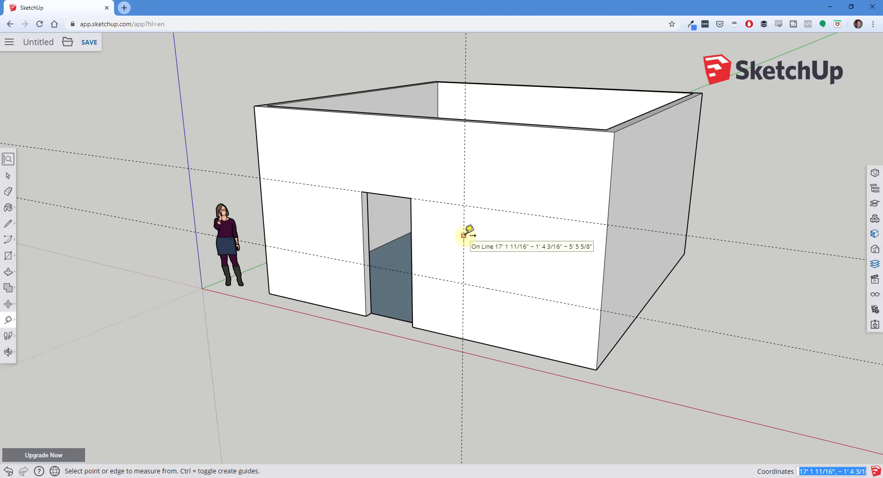
{"action": "left_click", "coordinate": [464, 236]}
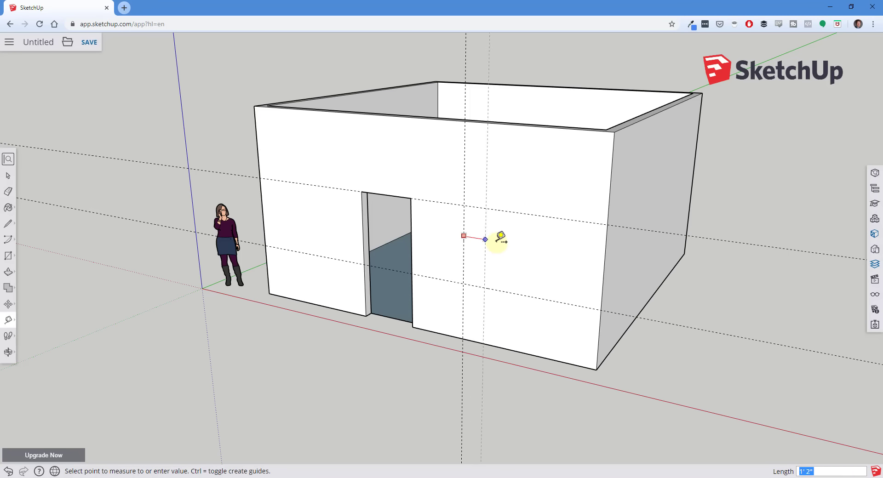
{"action": "left_click", "coordinate": [571, 251]}
{"action": "key", "text": "space"}
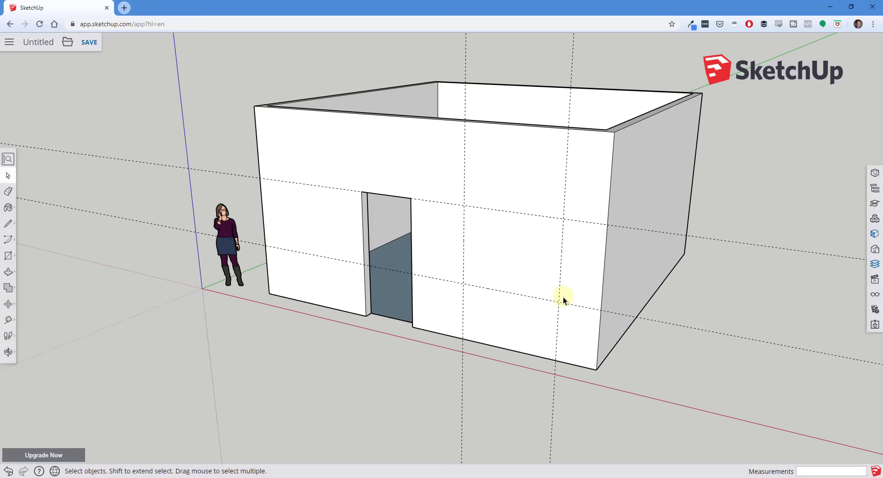
- Draw the window rectangle on the front wall between opposite intersections of the four guides
{"action": "left_click", "coordinate": [548, 265]}
{"action": "left_click", "coordinate": [672, 383]}
{"action": "key", "text": "r"}
{"action": "left_click", "coordinate": [559, 302]}
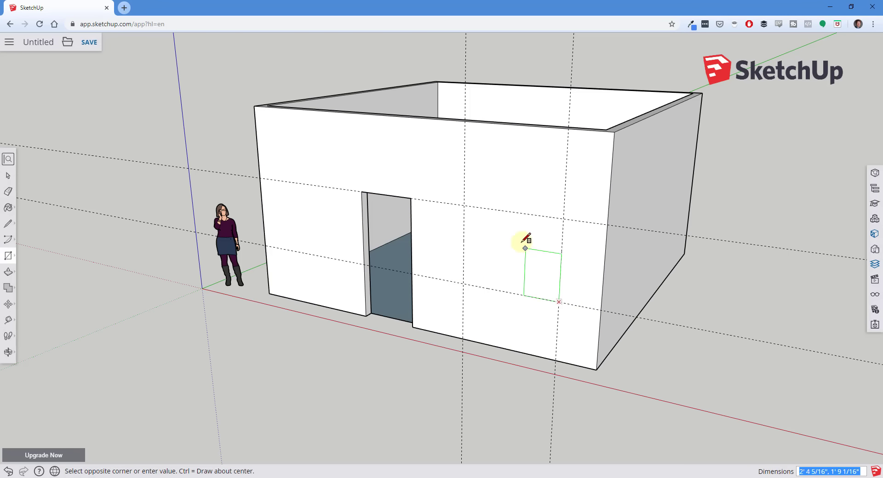
{"action": "left_click", "coordinate": [463, 206]}
{"action": "key", "text": "space"}
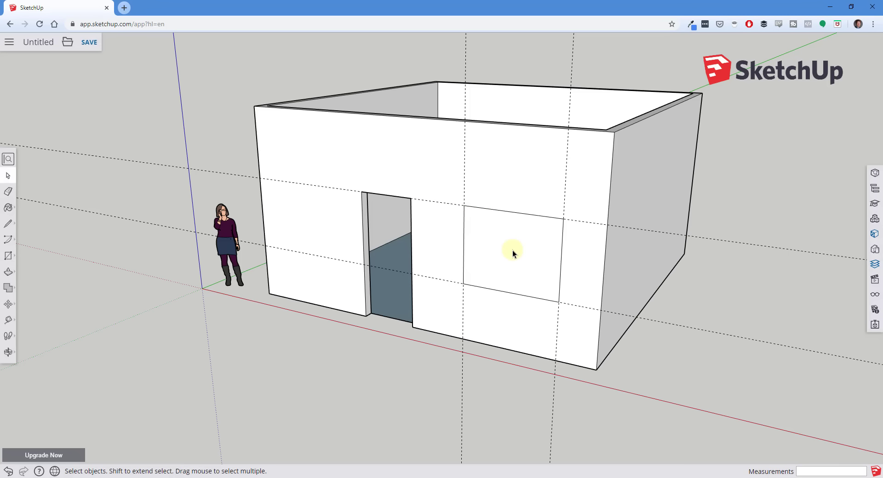
- Push/Pull the window rectangle 6" inward to the wall's inner face to cut the window opening
{"action": "key", "text": "p"}
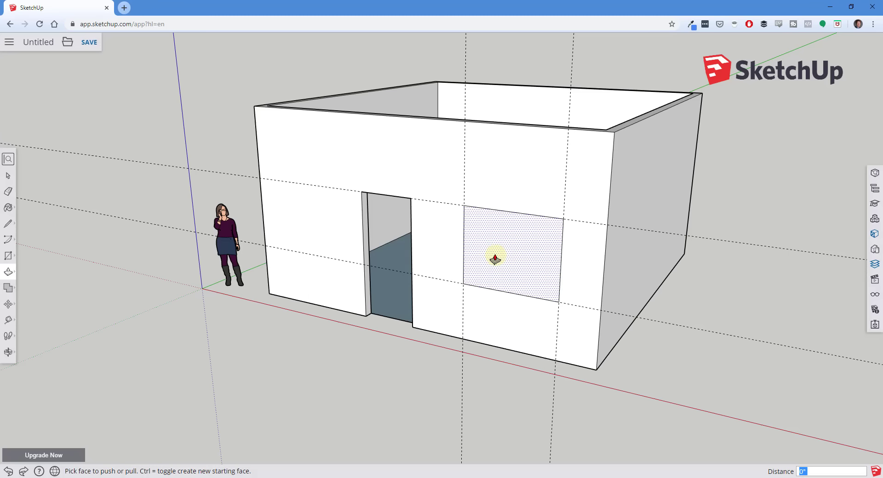
{"action": "left_click", "coordinate": [495, 258]}
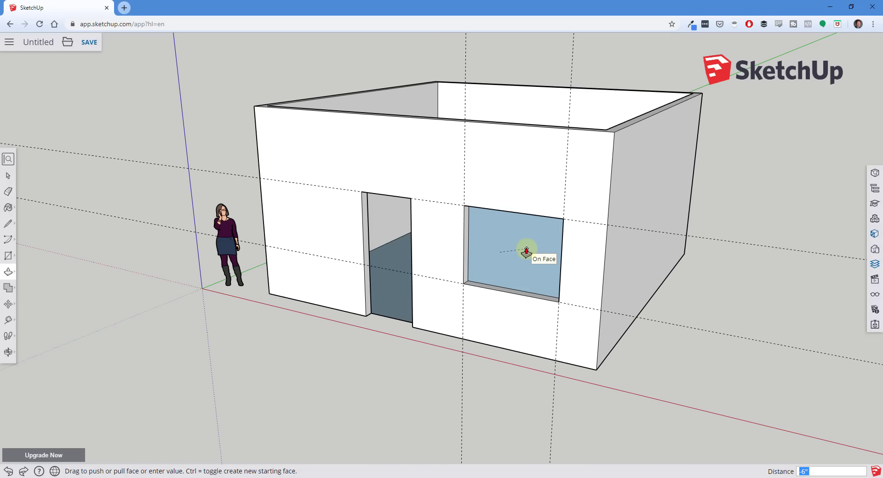
{"action": "middle_click_drag", "start_coordinate": [527, 251], "coordinate": [449, 281]}
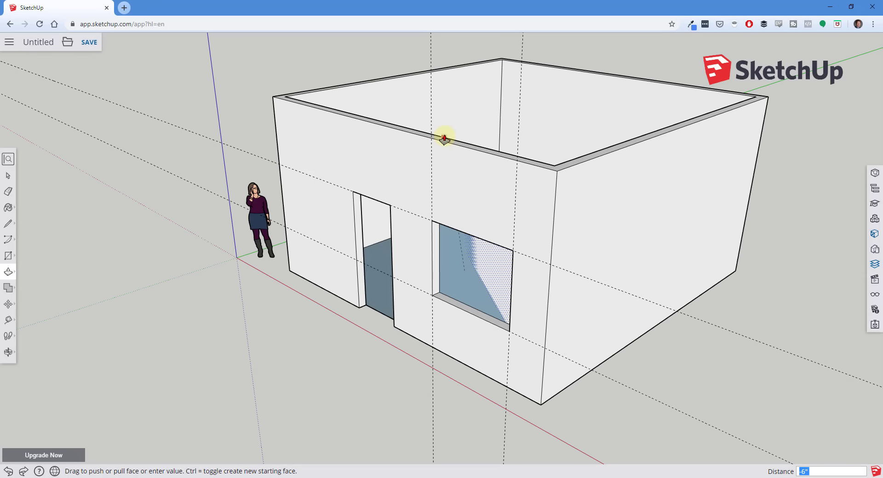
{"action": "left_click", "coordinate": [482, 148]}
{"action": "key", "text": "o"}
{"action": "mouse_move", "coordinate": [498, 220]}
{"action": "left_mouse_down"}
{"action": "mouse_move", "coordinate": [533, 142]}
{"action": "mouse_move", "coordinate": [519, 221]}
{"action": "mouse_move", "coordinate": [497, 220]}
{"action": "left_mouse_up"}
{"action": "key", "text": "p"}
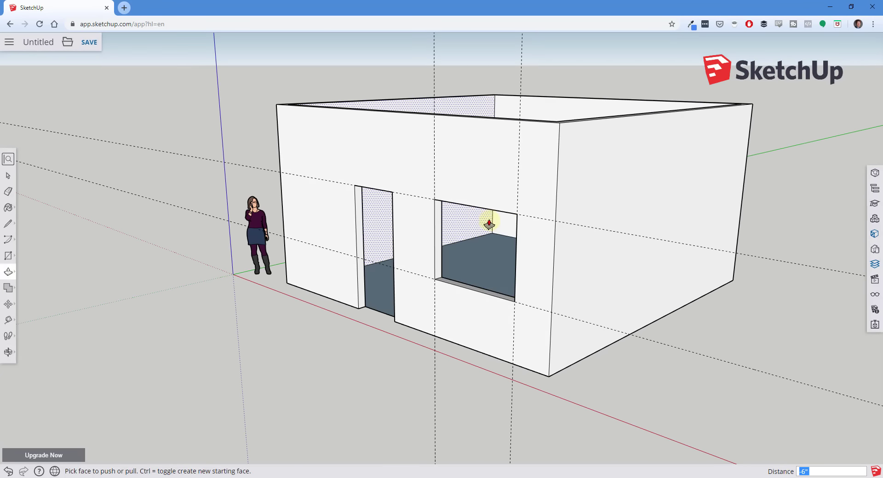
- Erase the four guide lines around the window opening
{"action": "key", "text": "e"}
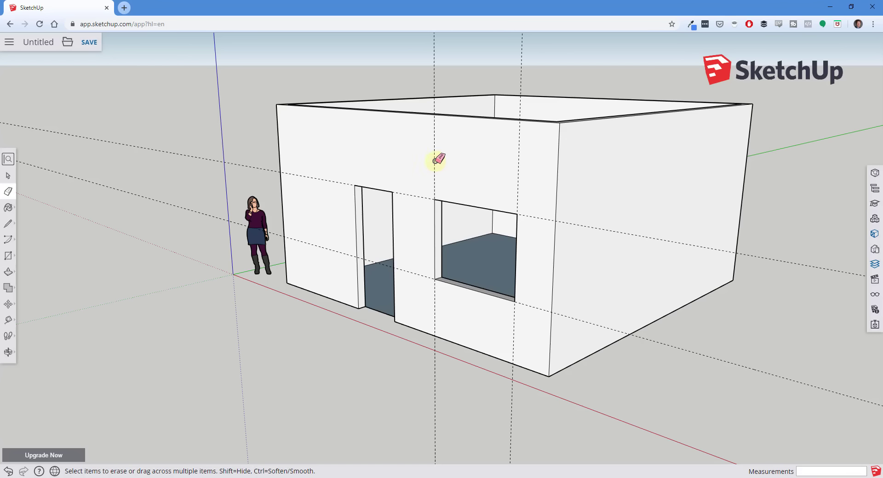
{"action": "mouse_move", "coordinate": [434, 158]}
{"action": "left_mouse_down"}
{"action": "mouse_move", "coordinate": [413, 232]}
{"action": "mouse_move", "coordinate": [426, 295]}
{"action": "mouse_move", "coordinate": [528, 318]}
{"action": "mouse_move", "coordinate": [545, 297]}
{"action": "mouse_move", "coordinate": [543, 238]}
{"action": "left_mouse_up"}
{"action": "key", "text": "space"}
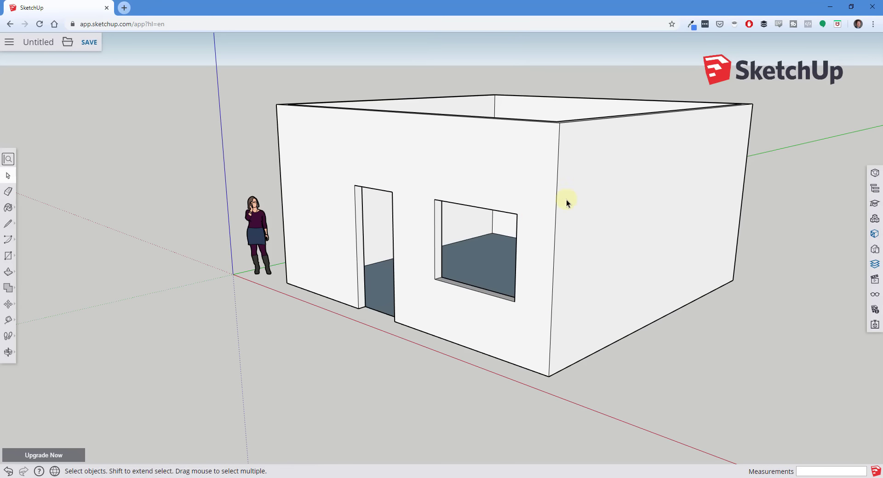
{"action": "key", "text": "o"}
{"action": "mouse_move", "coordinate": [575, 202]}
{"action": "left_mouse_down"}
{"action": "mouse_move", "coordinate": [646, 198]}
{"action": "mouse_move", "coordinate": [632, 215]}
{"action": "left_mouse_up"}
{"action": "key", "text": "space"}
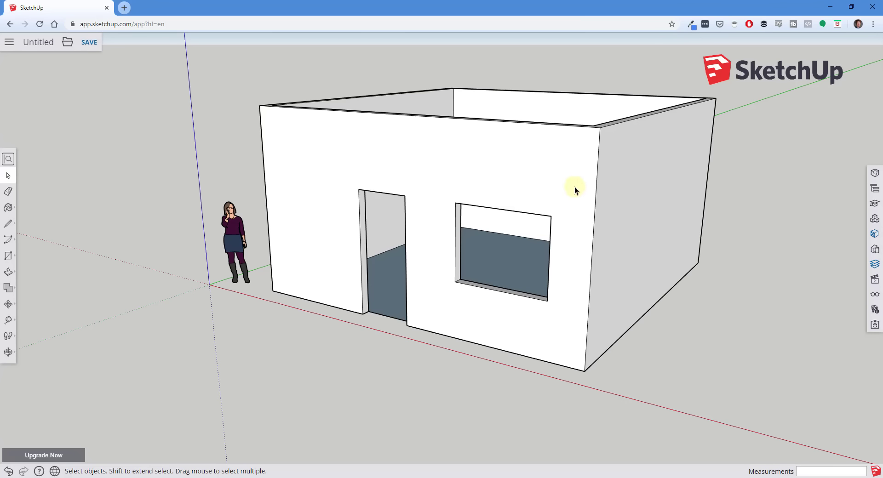
- Move the selected low block at the end of the stepped solid outward along the red axis to lengthen the solid
{"action": "key", "text": "m"}
{"action": "left_click", "coordinate": [567, 301]}
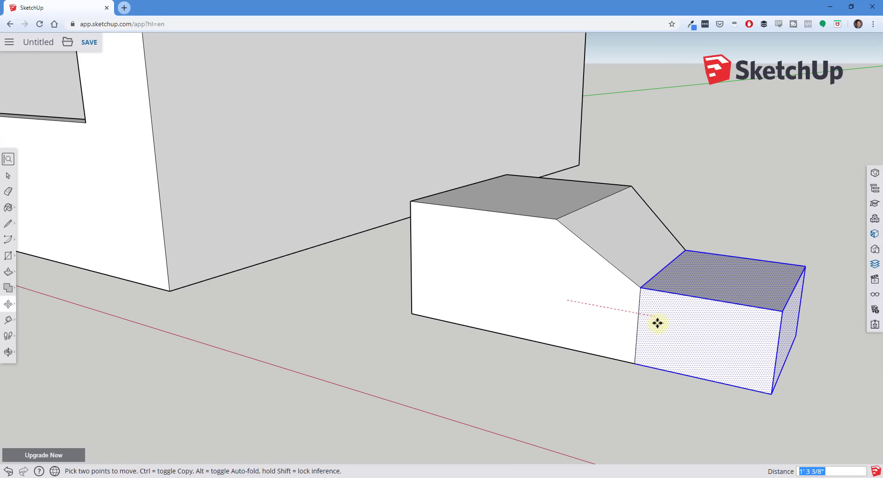
{"action": "left_click", "coordinate": [681, 302]}
- Delete the entire stepped practice solid beside the room
{"action": "scroll", "coordinate": [644, 295], "scroll_direction": "down", "scroll_amount": 5}
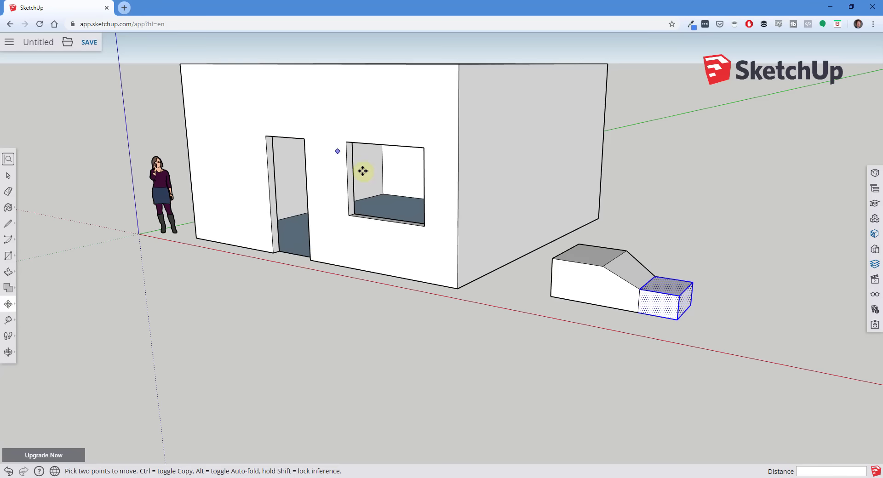
{"action": "middle_click_drag", "start_coordinate": [528, 278], "coordinate": [564, 247]}
{"action": "key", "text": "space"}
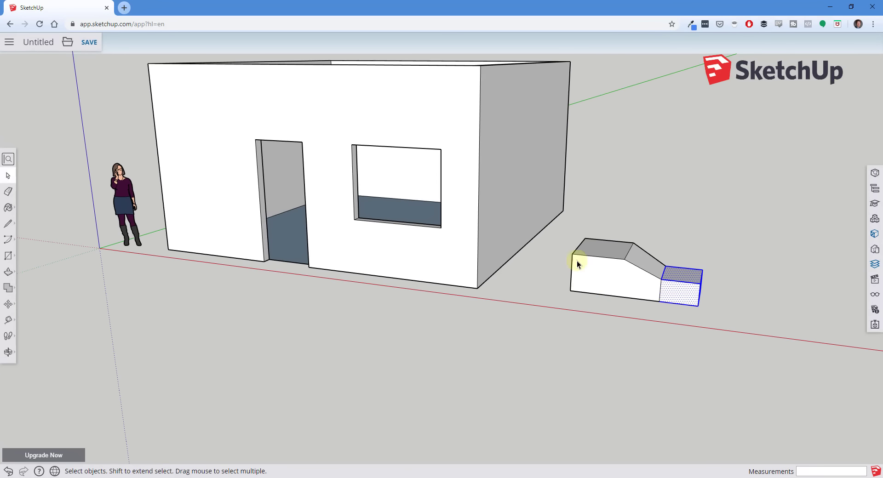
{"action": "left_click_drag", "start_coordinate": [559, 231], "coordinate": [743, 338]}
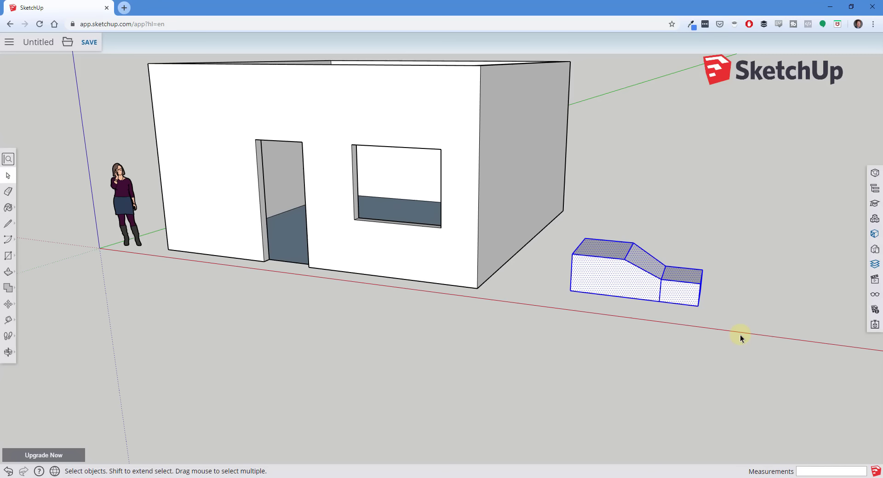
{"action": "key", "text": "Delete"}
- Select all connected geometry of the room and make it a group
{"action": "scroll", "coordinate": [461, 139], "scroll_direction": "up", "scroll_amount": 2}
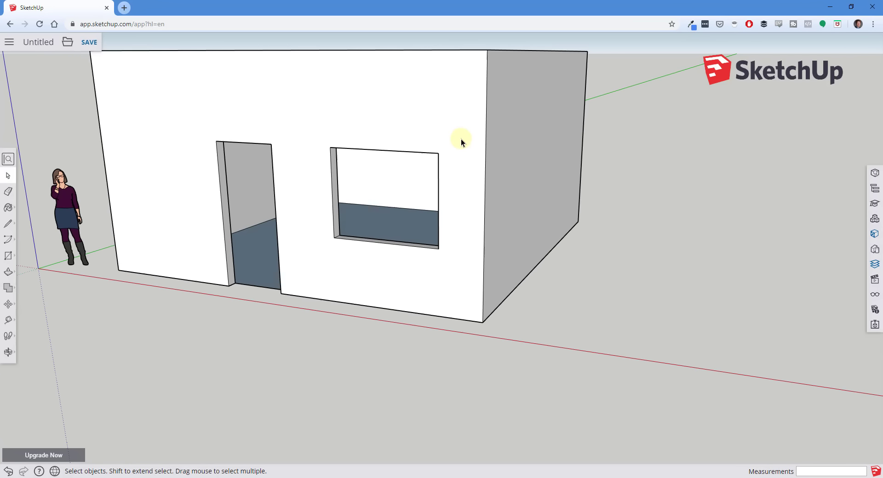
{"action": "middle_click_drag", "start_coordinate": [532, 166], "coordinate": [431, 118]}
{"action": "middle_click_drag", "start_coordinate": [453, 150], "coordinate": [483, 217]}
{"action": "triple_click", "coordinate": [483, 217]}
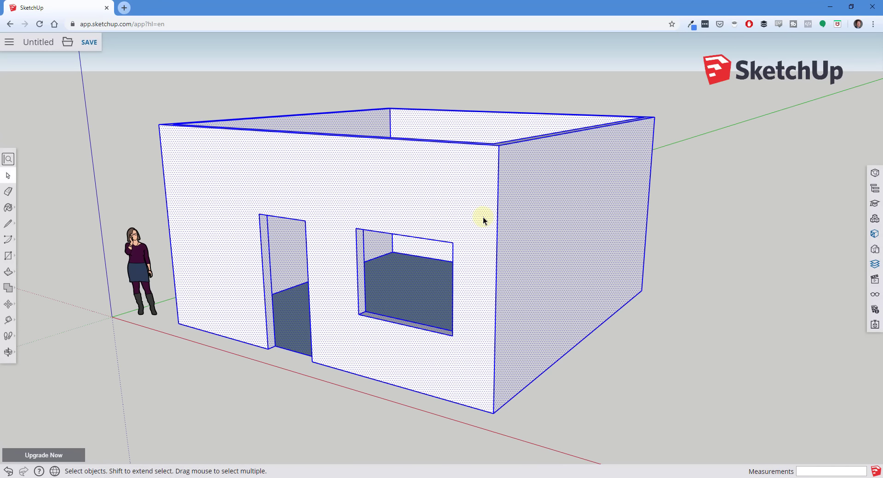
{"action": "right_click", "coordinate": [483, 218]}
{"action": "left_click", "coordinate": [532, 335]}
- Open the room group, select its front wall face inside it, and leave the group again
{"action": "key", "text": "o"}
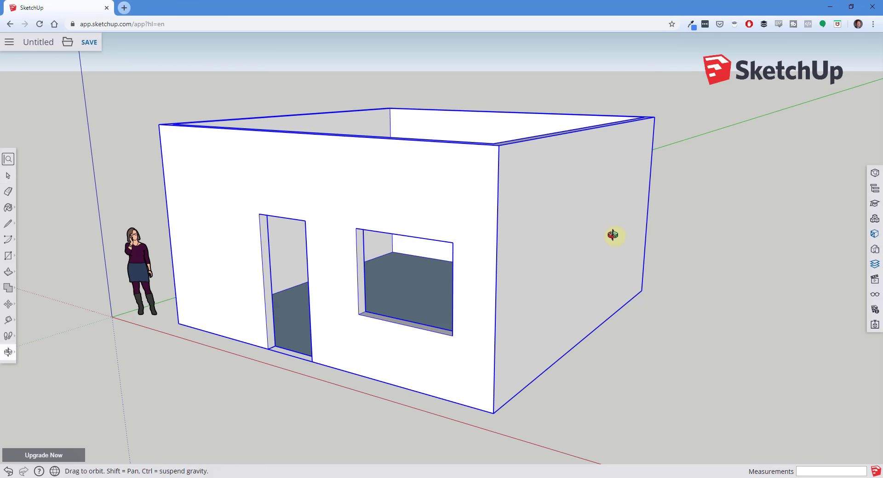
{"action": "left_click_drag", "start_coordinate": [613, 235], "coordinate": [618, 232]}
{"action": "key", "text": "space"}
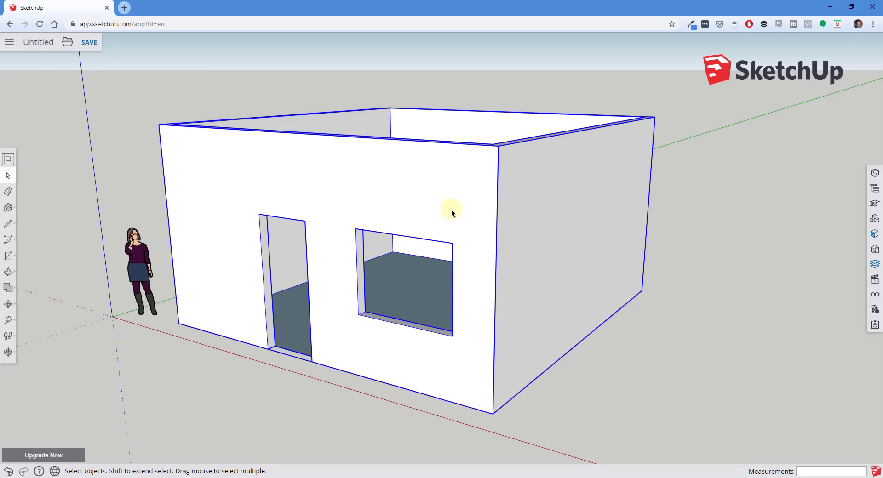
{"action": "middle_click_drag", "start_coordinate": [451, 209], "coordinate": [460, 239]}
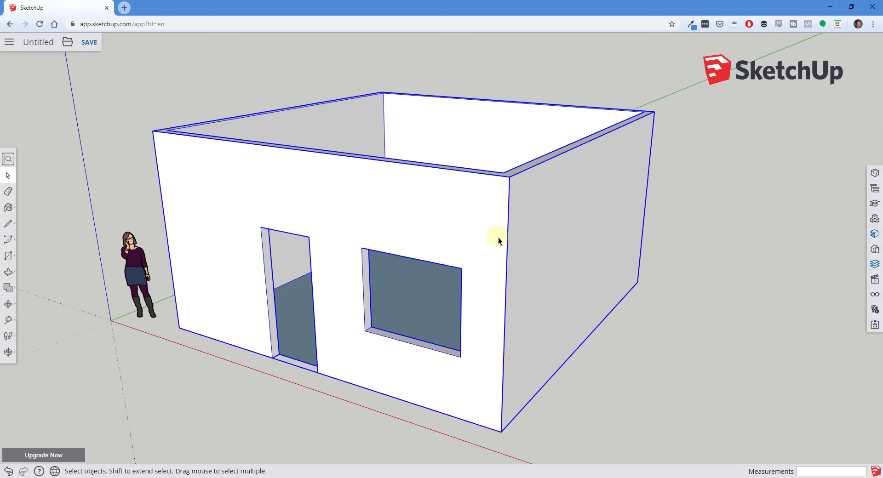
{"action": "scroll", "coordinate": [493, 222], "scroll_direction": "down", "scroll_amount": 2}
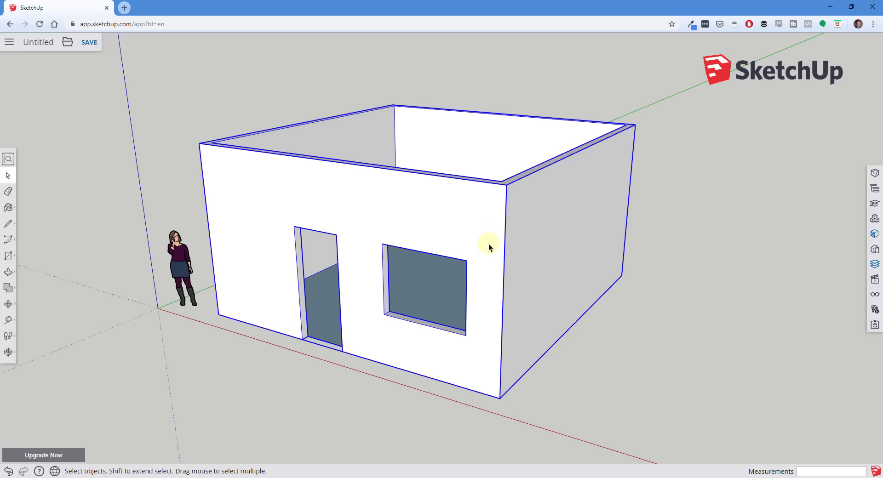
{"action": "double_click", "coordinate": [488, 221]}
{"action": "left_click", "coordinate": [489, 221]}
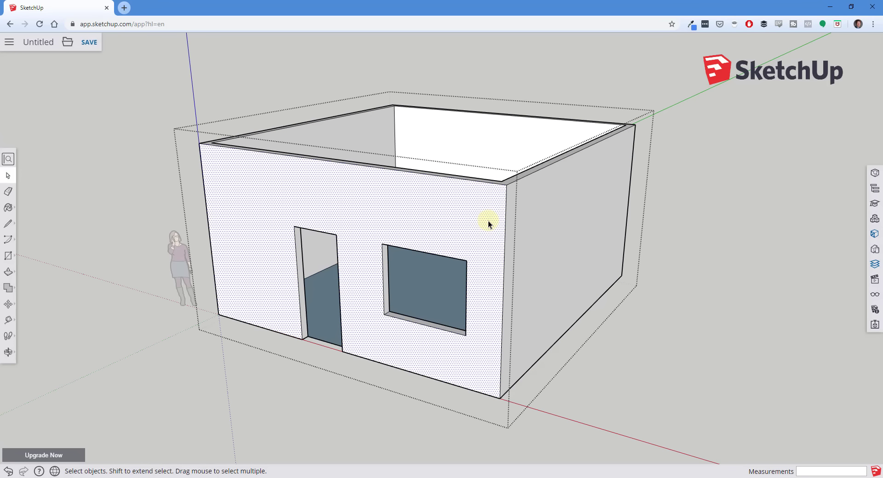
{"action": "key", "text": "Escape"}
- Draw a rectangle across the top of the room between opposite outer wall corners to cap it
{"action": "middle_click_drag", "start_coordinate": [527, 215], "coordinate": [534, 224]}
{"action": "key", "text": "r"}
{"action": "left_click", "coordinate": [197, 146]}
{"action": "key", "text": "space"}
{"action": "middle_click_drag", "start_coordinate": [487, 146], "coordinate": [486, 177]}
{"action": "key", "text": "r"}
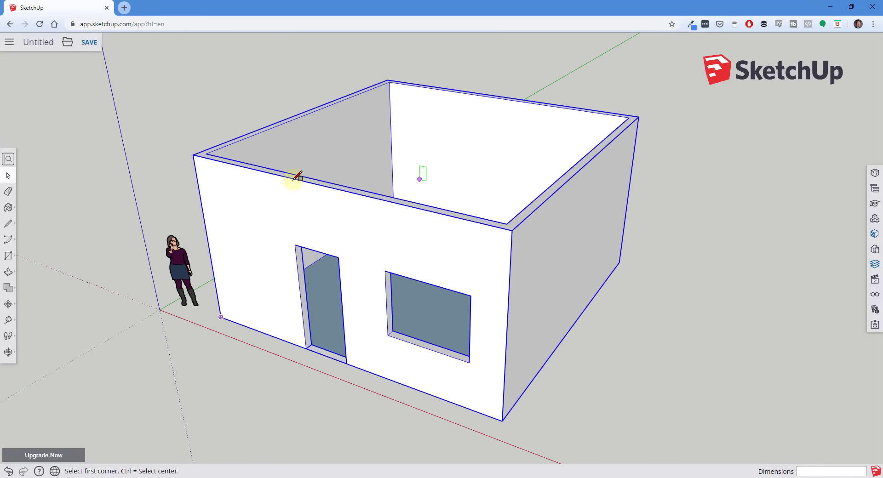
{"action": "left_click", "coordinate": [193, 155]}
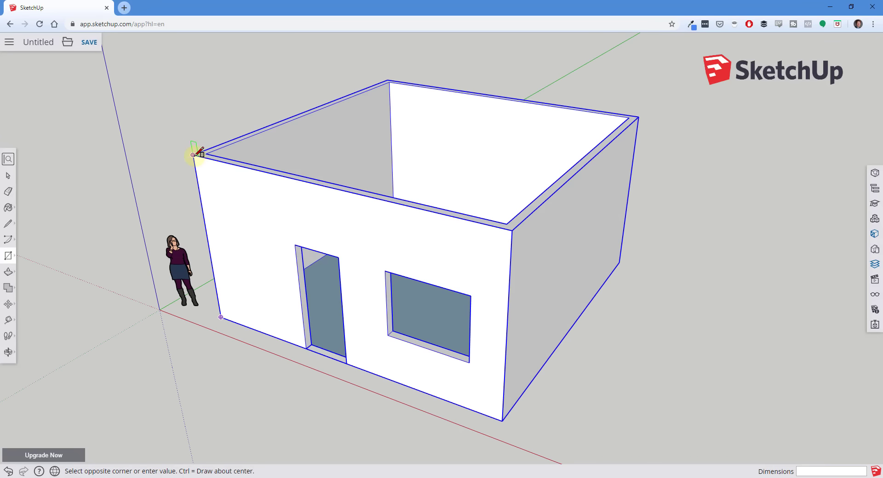
{"action": "left_click", "coordinate": [638, 117]}
- Examine the capped room from below and above, and check how its top face selects
{"action": "key", "text": "o"}
{"action": "left_click_drag", "start_coordinate": [314, 312], "coordinate": [357, 126]}
{"action": "key", "text": "space"}
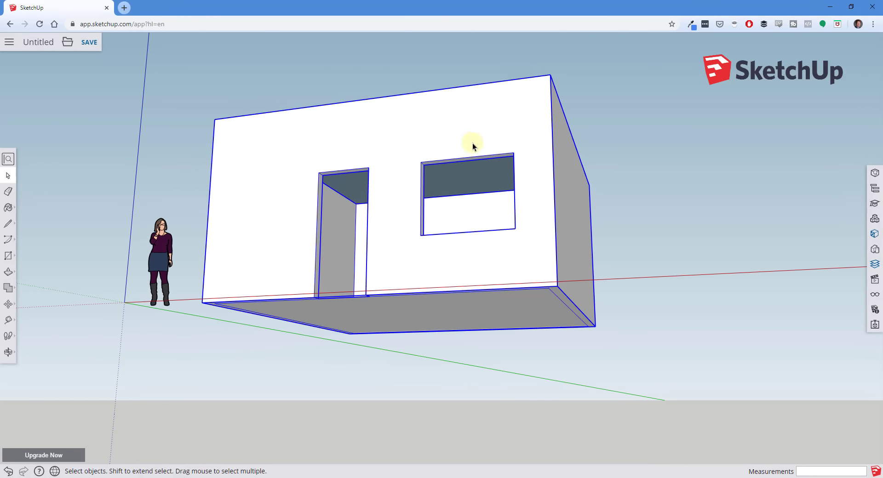
{"action": "middle_click_drag", "start_coordinate": [473, 144], "coordinate": [427, 340]}
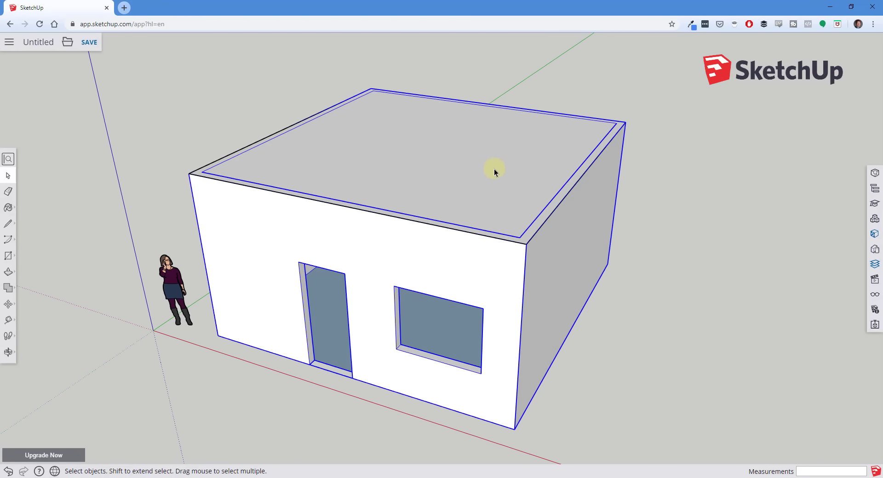
{"action": "left_click_drag", "start_coordinate": [484, 176], "coordinate": [483, 144]}
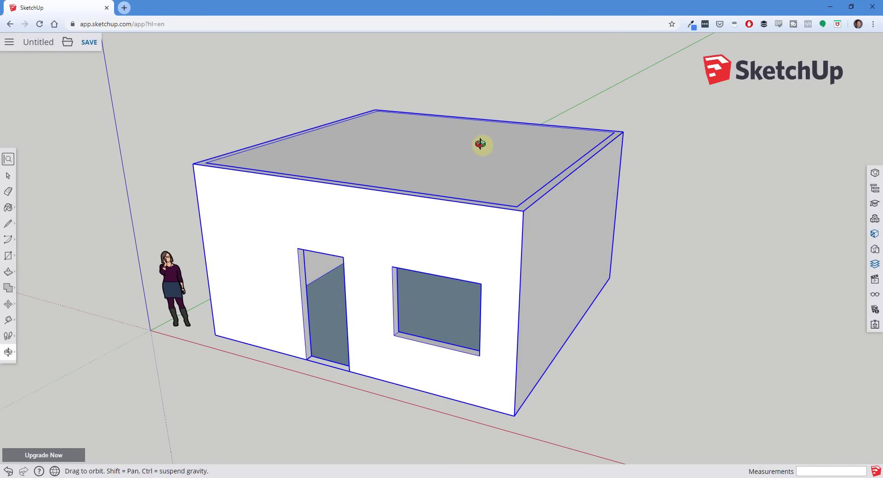
{"action": "key", "text": "space"}
{"action": "left_click", "coordinate": [442, 164]}
{"action": "left_click", "coordinate": [656, 278]}
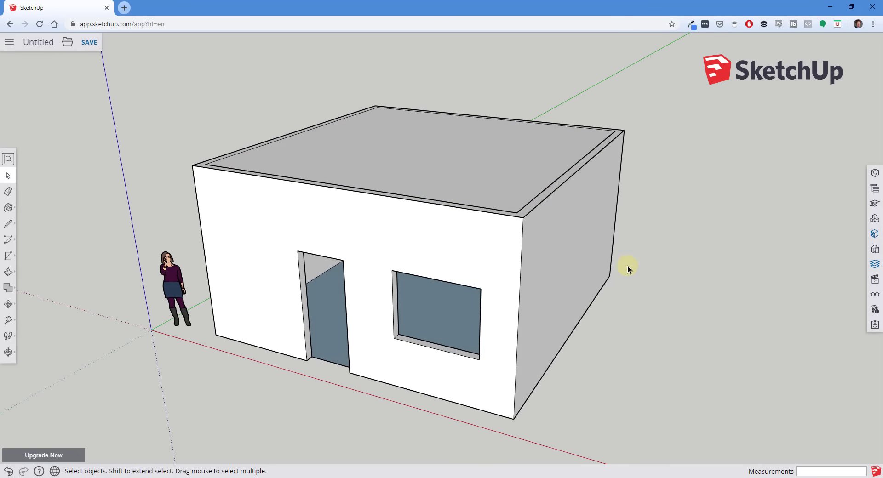
- Draw a 4' vertical line up the blue axis from the midpoint of the front wall's top edge
{"action": "key", "text": "l"}
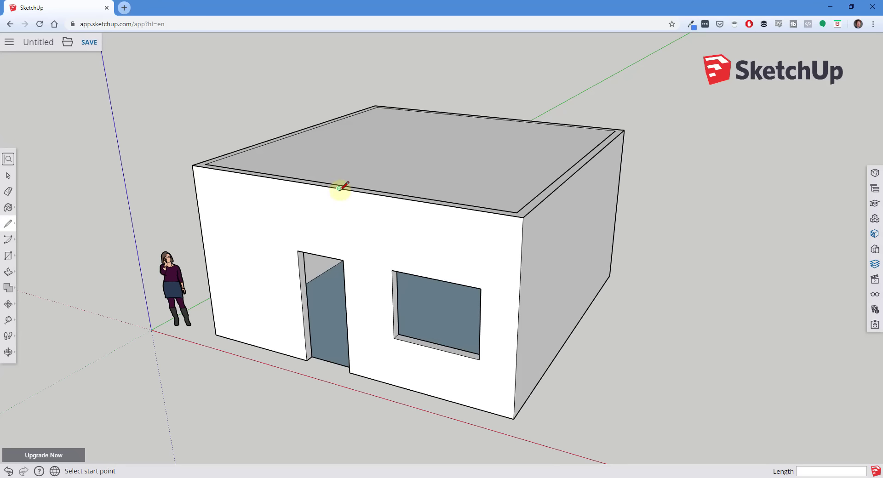
{"action": "middle_click_drag", "start_coordinate": [463, 220], "coordinate": [352, 175]}
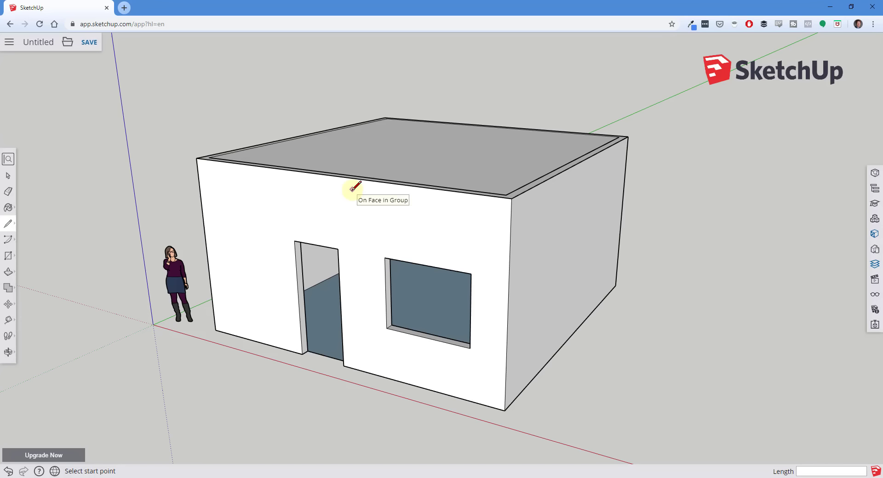
{"action": "left_click", "coordinate": [11, 226]}
{"action": "left_click", "coordinate": [30, 219]}
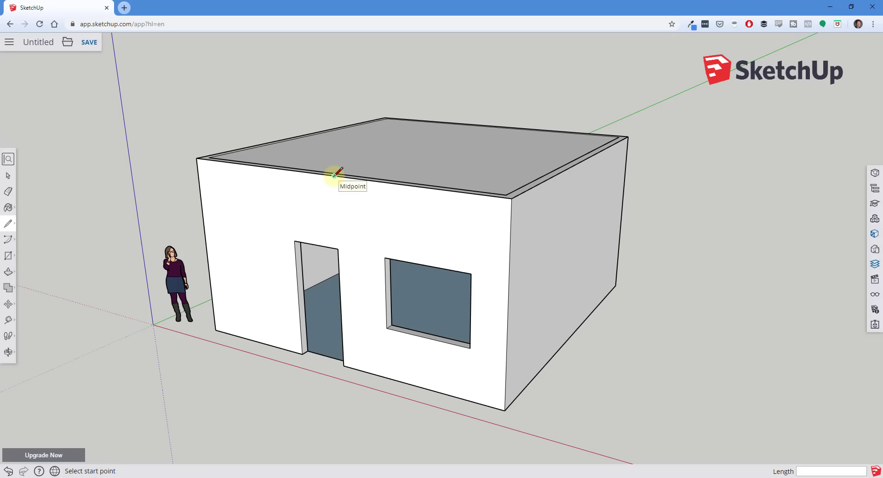
{"action": "left_click", "coordinate": [334, 175]}
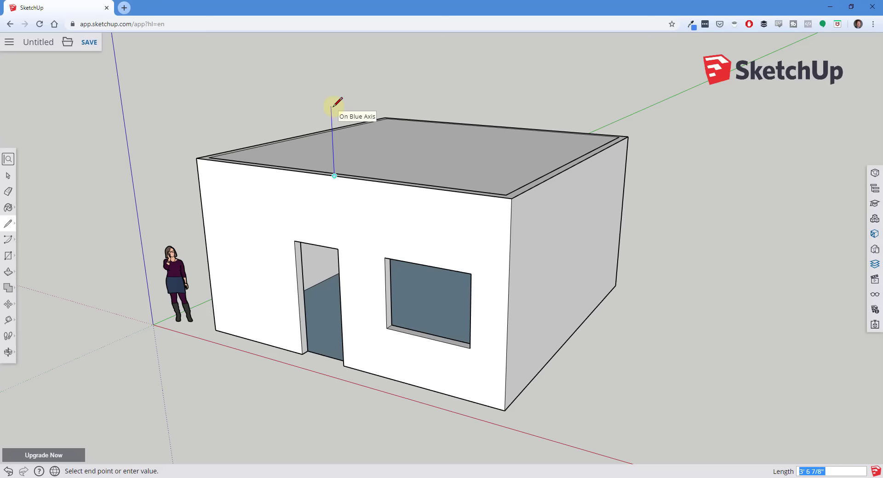
{"action": "type", "text": "4"}
{"action": "key", "text": "Return"}
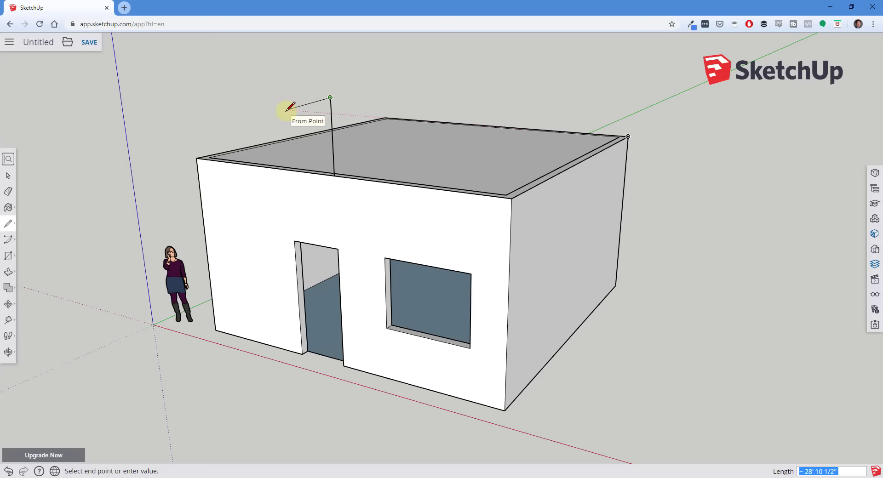
- Draw sloped lines from the vertical line's upper end to both front top corners, forming the triangular gable
{"action": "left_click", "coordinate": [197, 157]}
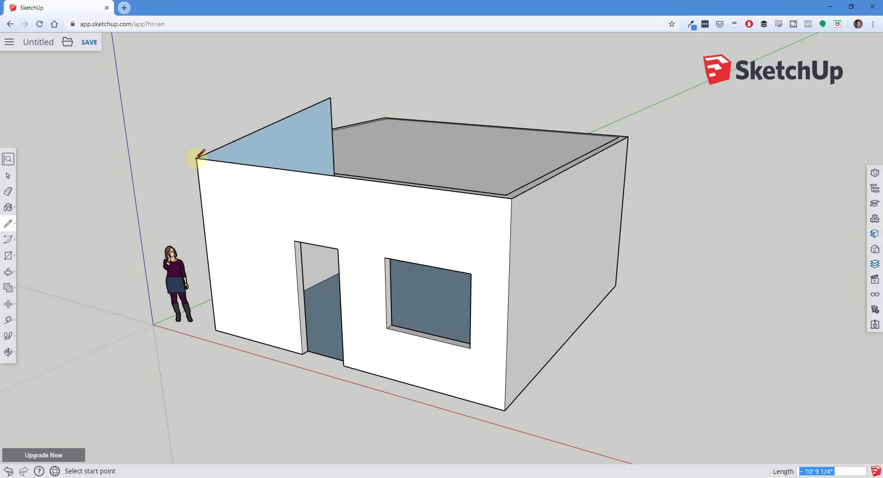
{"action": "left_click", "coordinate": [330, 98]}
{"action": "left_click", "coordinate": [509, 196]}
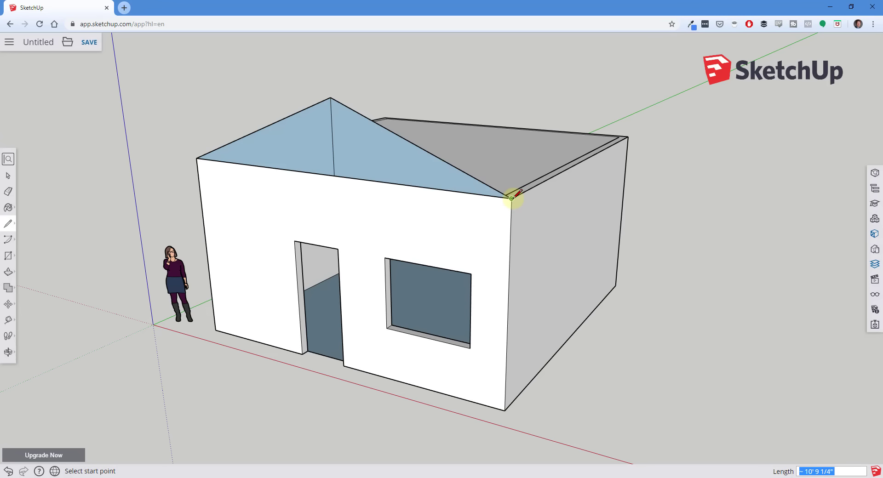
- Erase the vertical centre line so the gable becomes a single triangular face
{"action": "key", "text": "space"}
{"action": "middle_click_drag", "start_coordinate": [504, 252], "coordinate": [492, 236]}
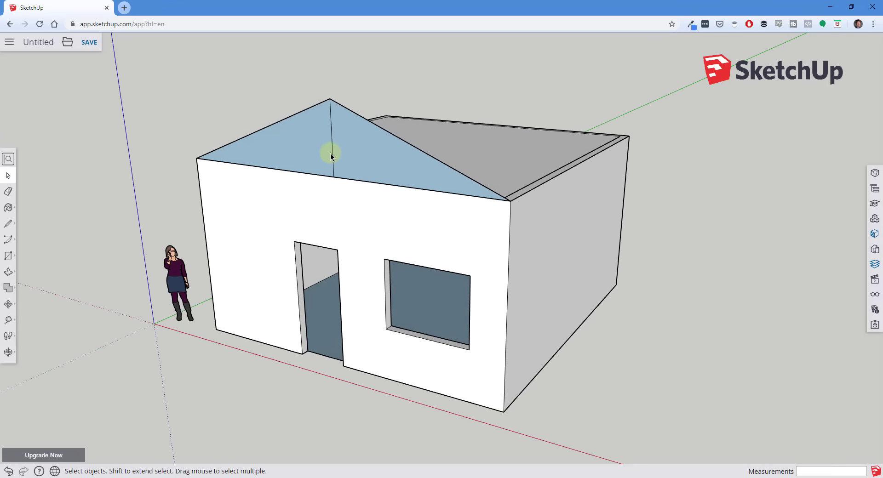
{"action": "key", "text": "e"}
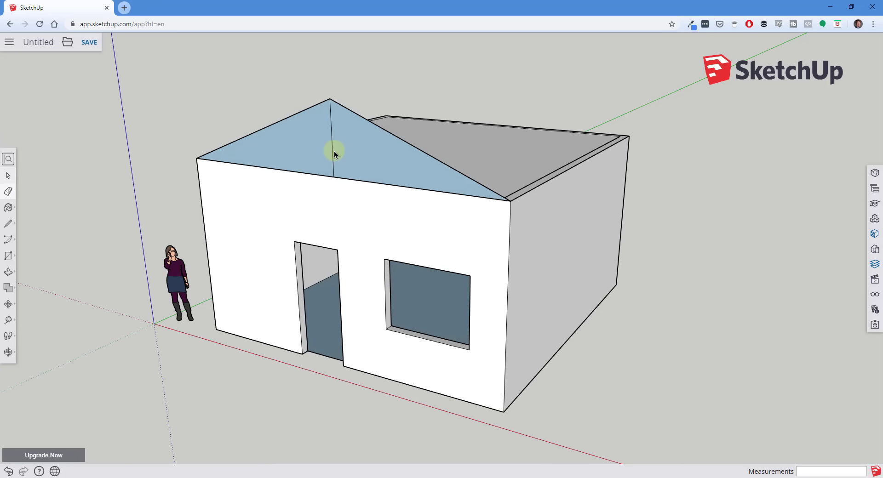
{"action": "left_click", "coordinate": [328, 135]}
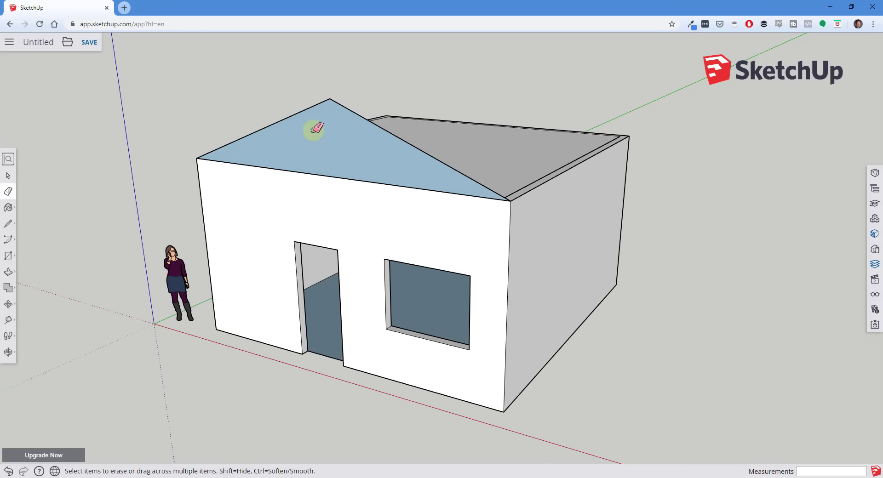
{"action": "key", "text": "space"}
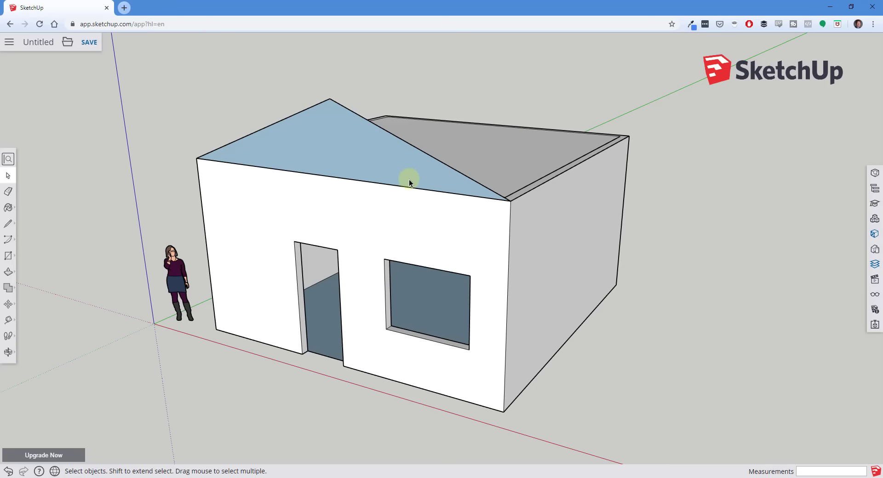
- Push/Pull the gable triangle 20' to the room's rear corner to form the pitched roof
{"action": "middle_click_drag", "start_coordinate": [408, 175], "coordinate": [319, 112]}
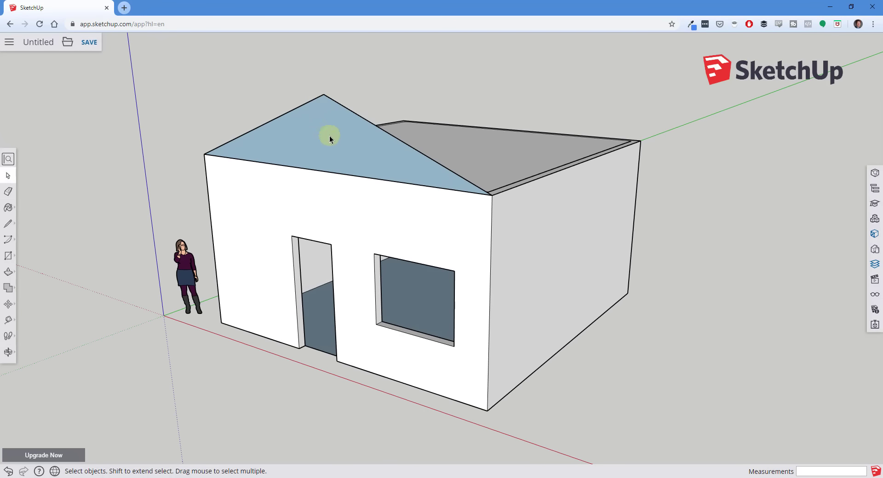
{"action": "left_click", "coordinate": [333, 150]}
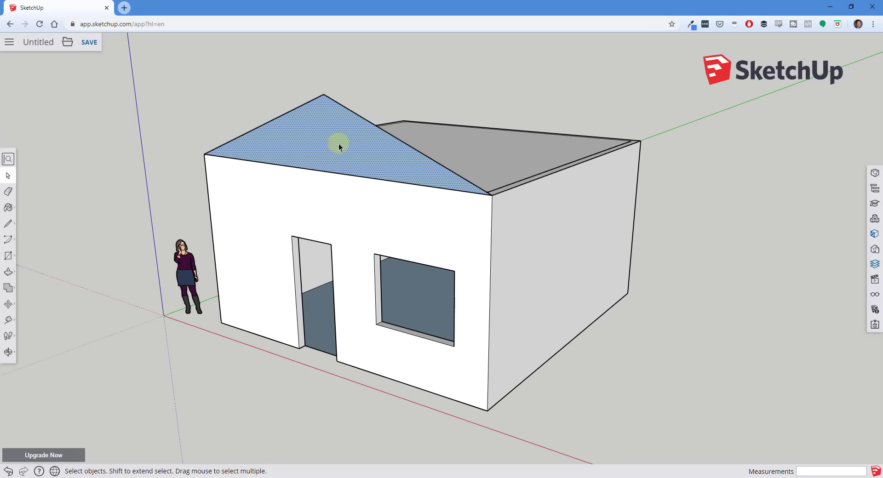
{"action": "key", "text": "p"}
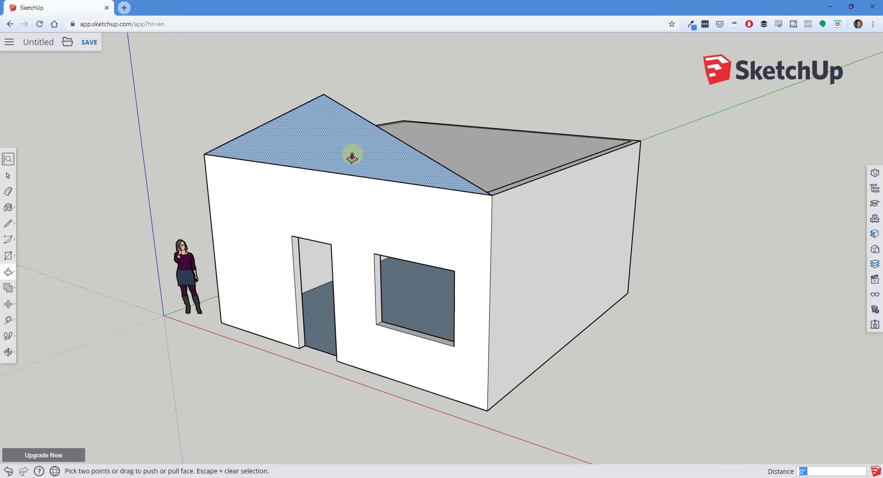
{"action": "left_click_drag", "start_coordinate": [351, 156], "coordinate": [640, 142]}
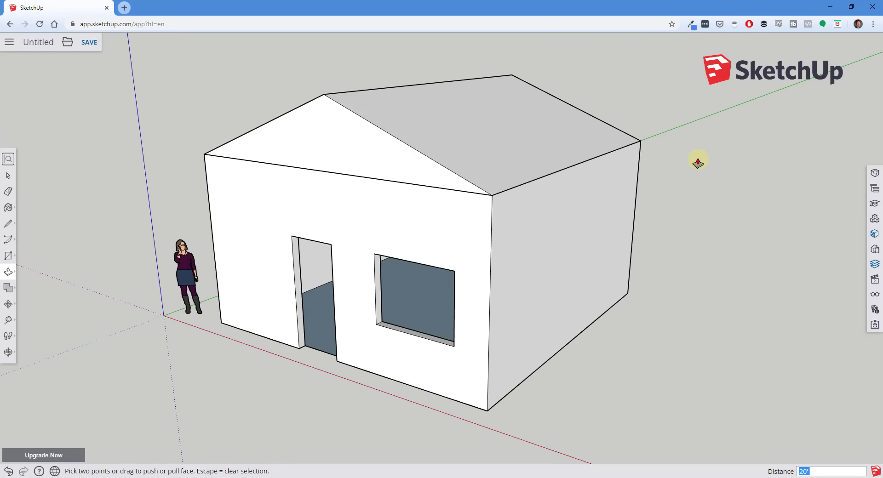
{"action": "middle_click_drag", "start_coordinate": [696, 160], "coordinate": [185, 152]}
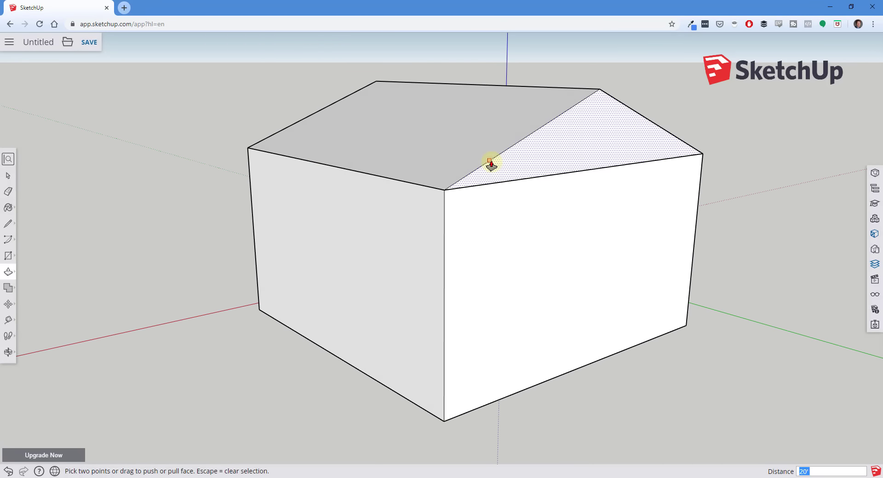
{"action": "middle_click_drag", "start_coordinate": [491, 165], "coordinate": [402, 150]}
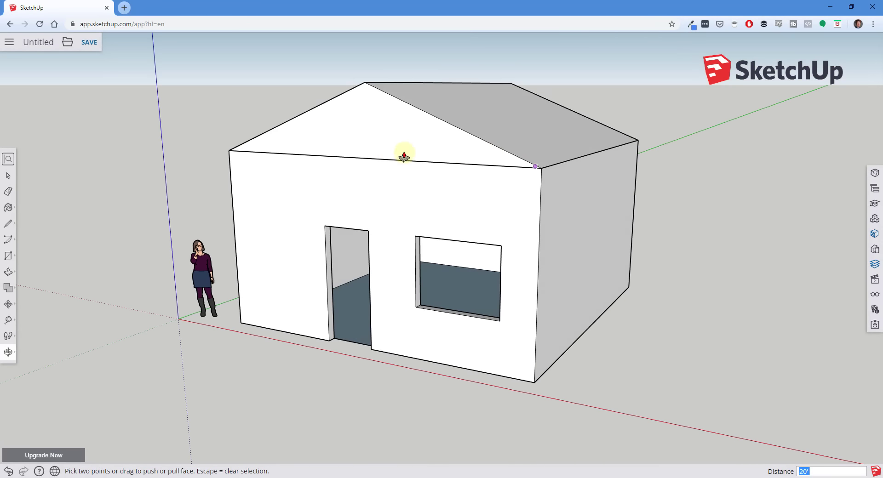
- Hide the overlapping horizontal edges between the gable and front wall, including the one inside the room group
{"action": "middle_click_drag", "start_coordinate": [581, 172], "coordinate": [440, 167]}
{"action": "key", "text": "space"}
{"action": "triple_click", "coordinate": [443, 183]}
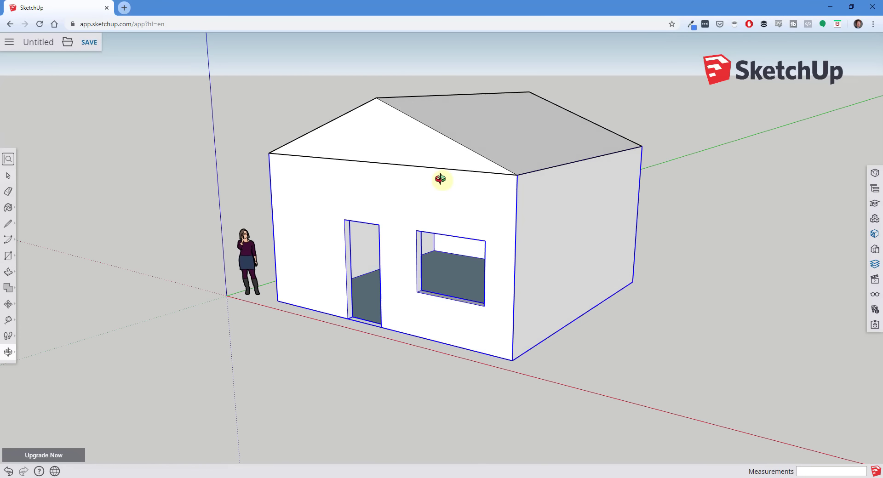
{"action": "left_click", "coordinate": [430, 166]}
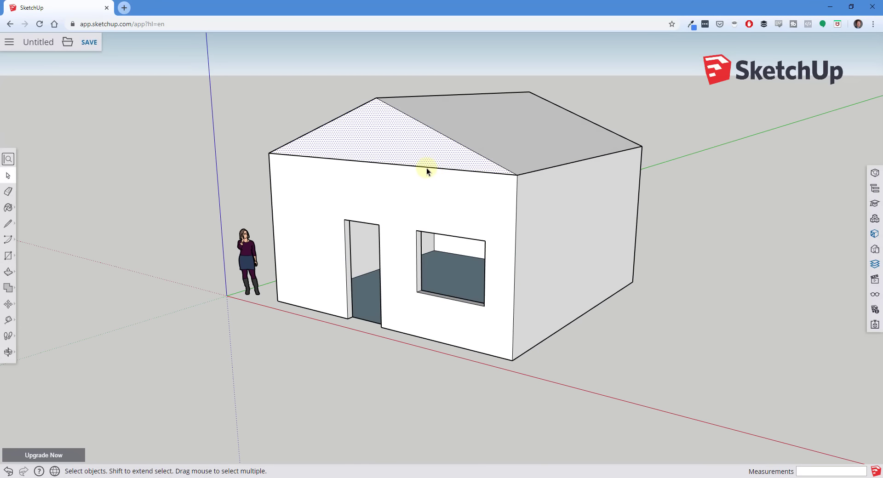
{"action": "left_click", "coordinate": [431, 169]}
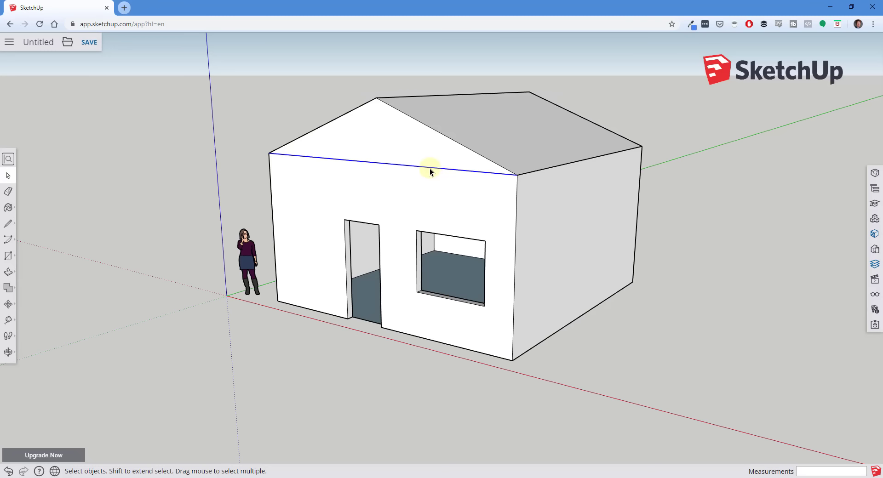
{"action": "right_click", "coordinate": [429, 168]}
{"action": "left_click", "coordinate": [430, 191]}
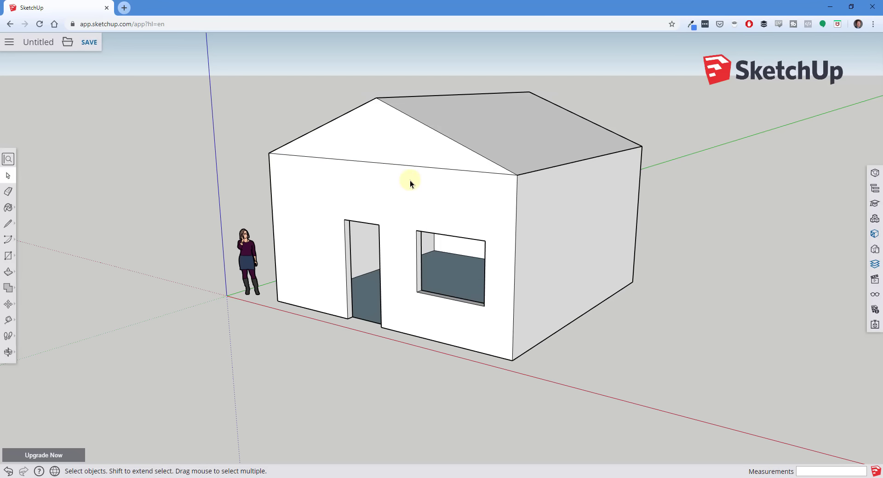
{"action": "double_click", "coordinate": [410, 181]}
{"action": "key", "text": "Escape"}
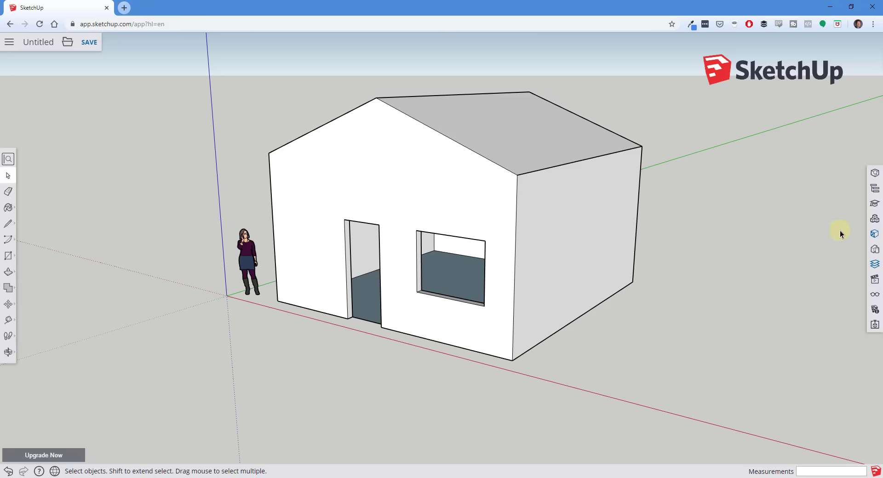
{"action": "left_click", "coordinate": [462, 156]}
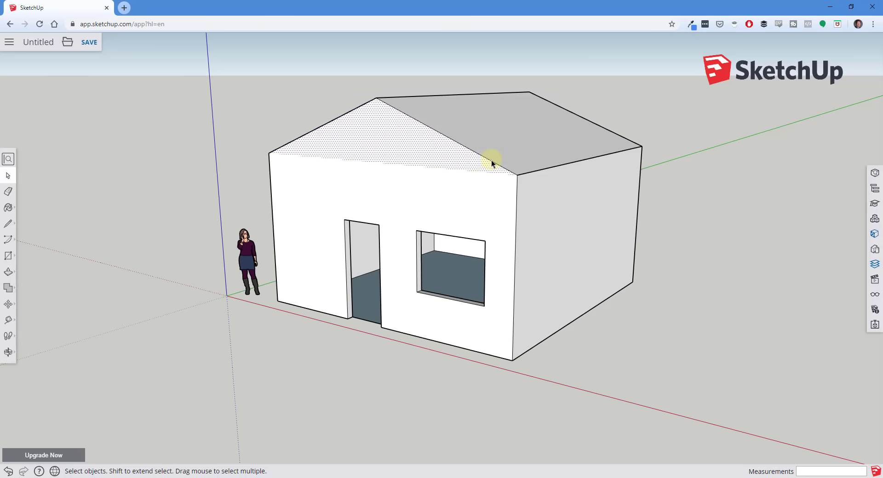
{"action": "left_click", "coordinate": [733, 214]}
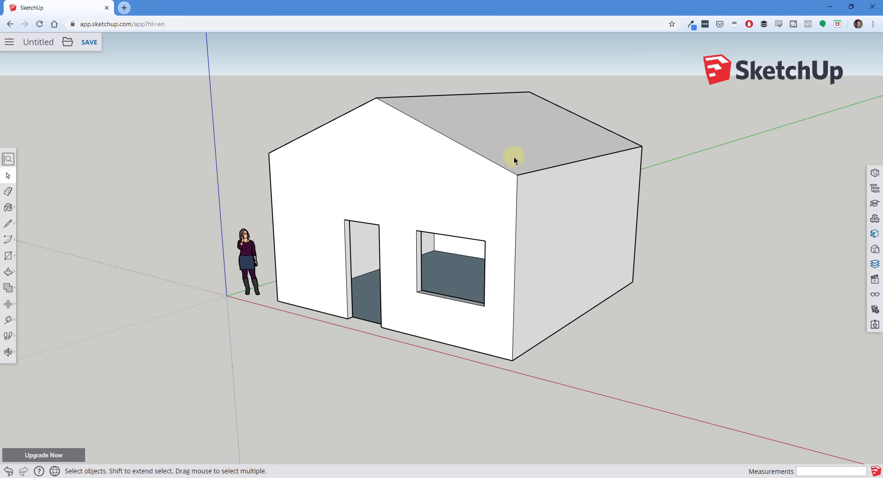
{"action": "left_click", "coordinate": [426, 164]}
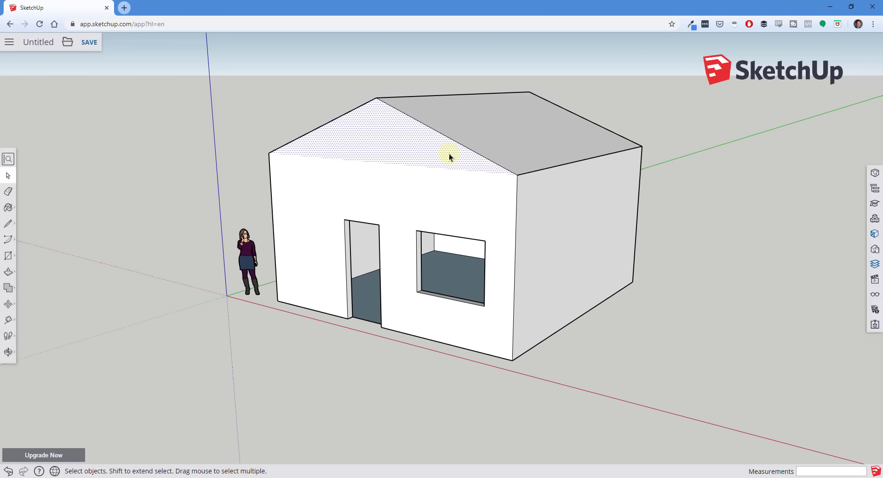
{"action": "scroll", "coordinate": [432, 139], "scroll_direction": "up", "scroll_amount": 2}
{"action": "key", "text": "f"}
{"action": "key", "text": "space"}
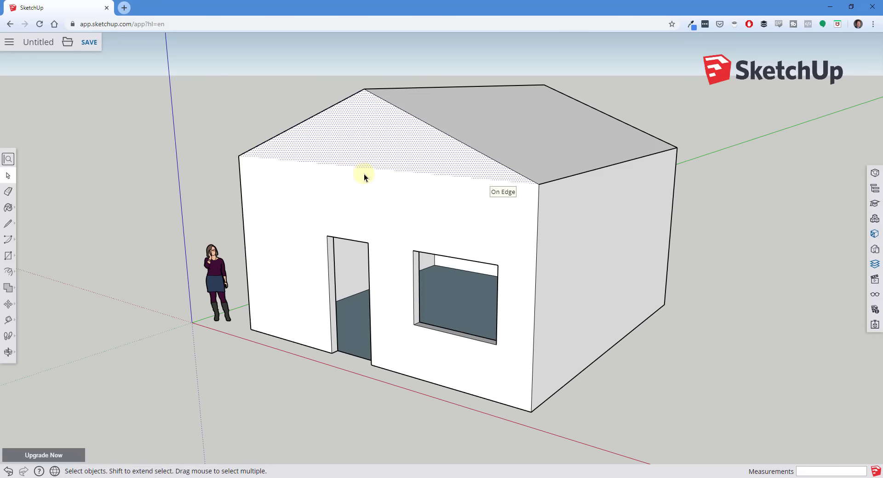
{"action": "left_click", "coordinate": [772, 267]}
{"action": "left_click", "coordinate": [385, 144]}
{"action": "middle_click_drag", "start_coordinate": [412, 151], "coordinate": [426, 170]}
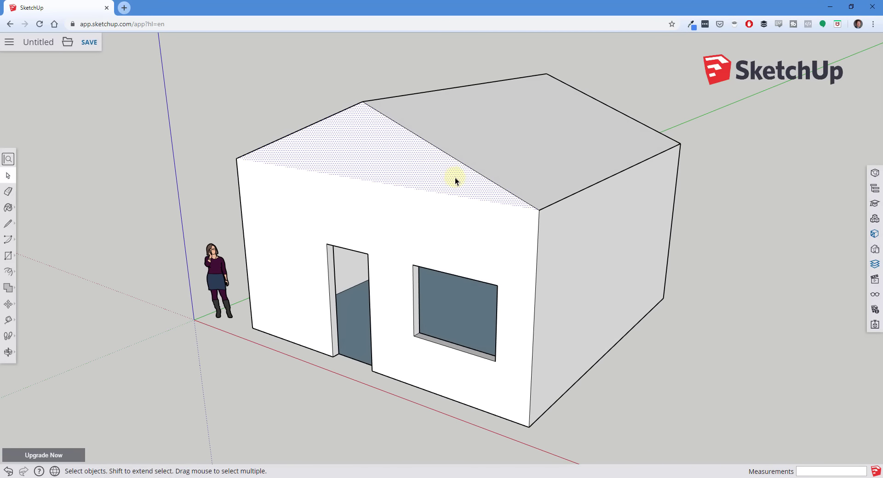
{"action": "middle_click_drag", "start_coordinate": [465, 175], "coordinate": [508, 160]}
{"action": "scroll", "coordinate": [507, 157], "scroll_direction": "up", "scroll_amount": 1}
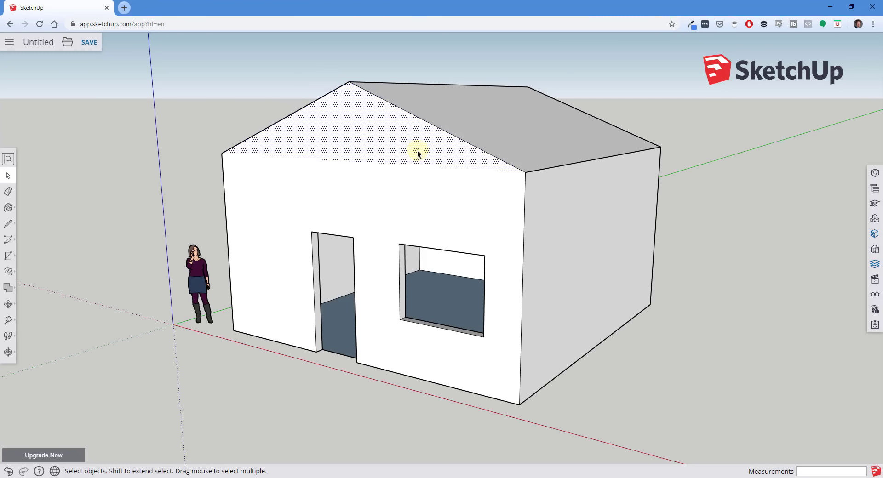
{"action": "key", "text": "f"}
{"action": "left_click", "coordinate": [447, 133]}
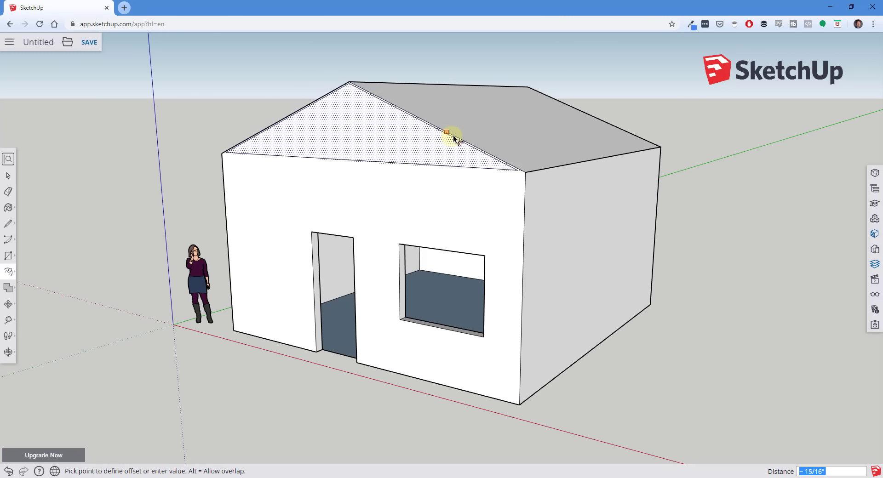
{"action": "key", "text": "space"}
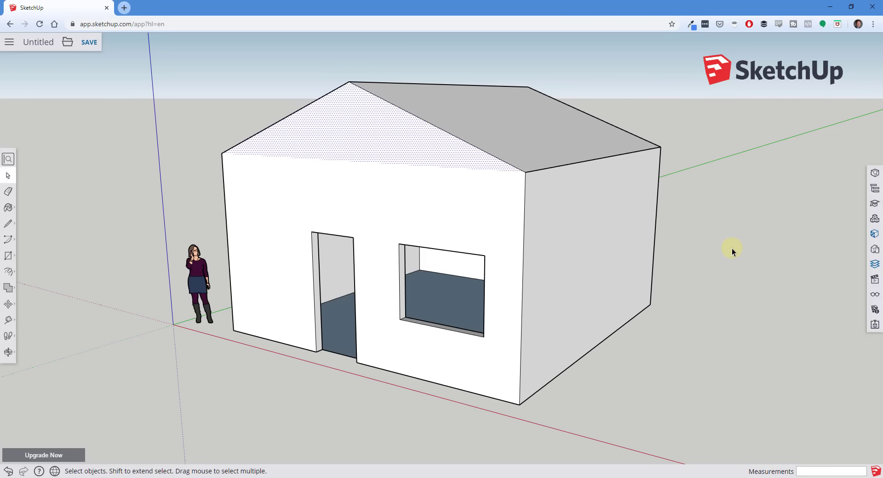
{"action": "left_click", "coordinate": [734, 250]}
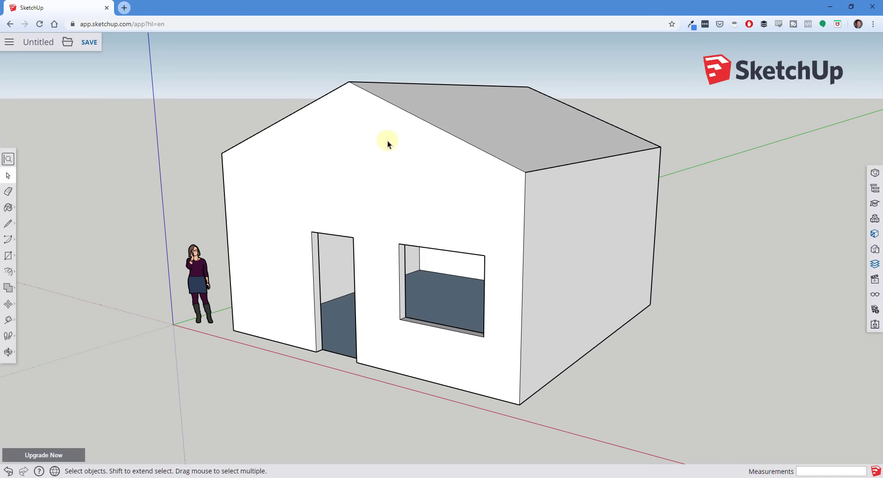
- Offset the gable triangle's edges outward by about 4" to outline the roof thickness and eaves
{"action": "key", "text": "f"}
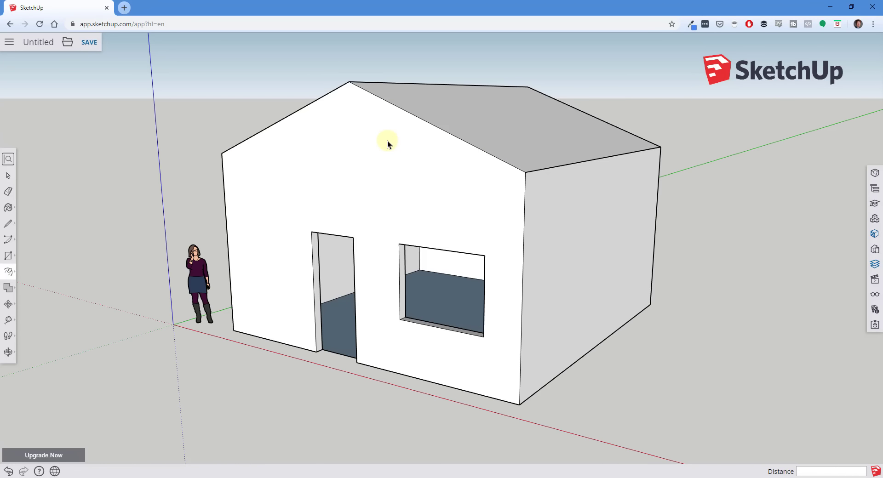
{"action": "left_click", "coordinate": [421, 119]}
{"action": "left_click", "coordinate": [449, 121]}
{"action": "key", "text": "space"}
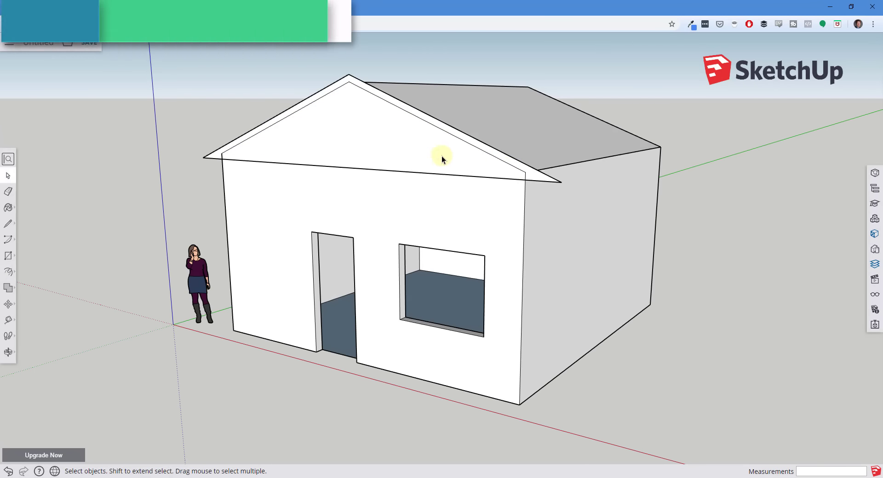
- Try pulling the full triangular roof border forward about 1' 7 3/8" and undo the extrusion
{"action": "left_click", "coordinate": [536, 176]}
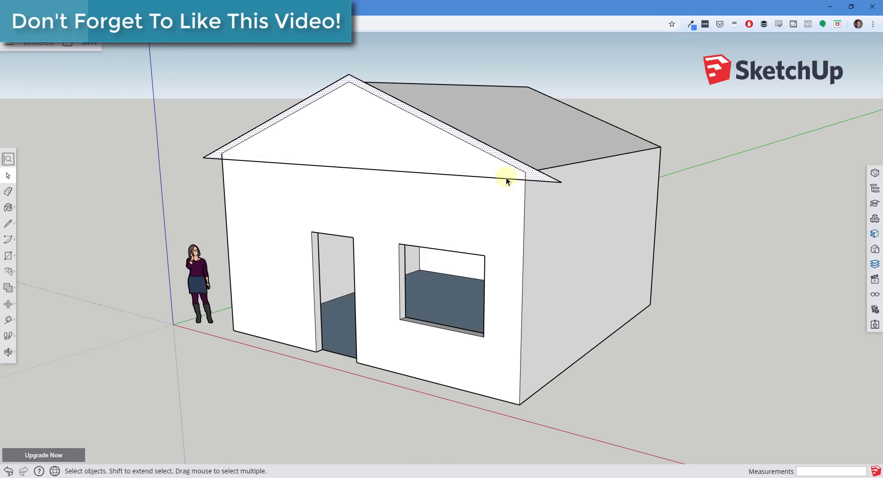
{"action": "left_click", "coordinate": [493, 174]}
{"action": "key", "text": "p"}
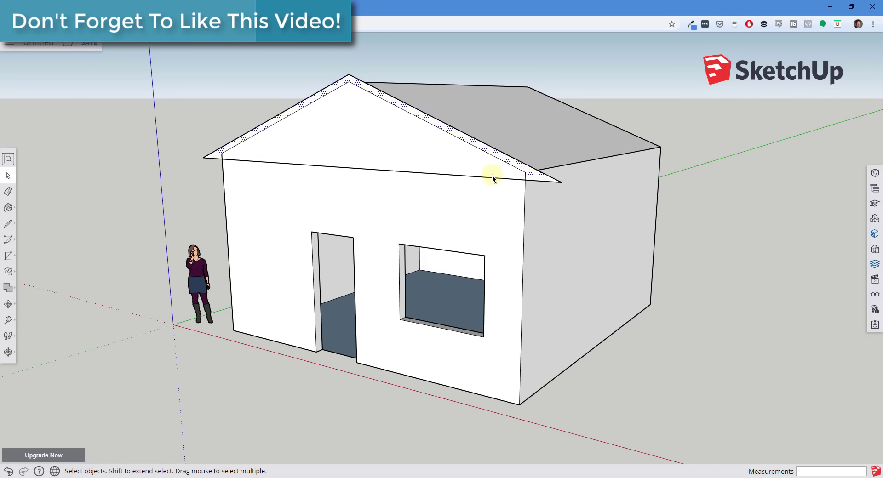
{"action": "left_click", "coordinate": [527, 178]}
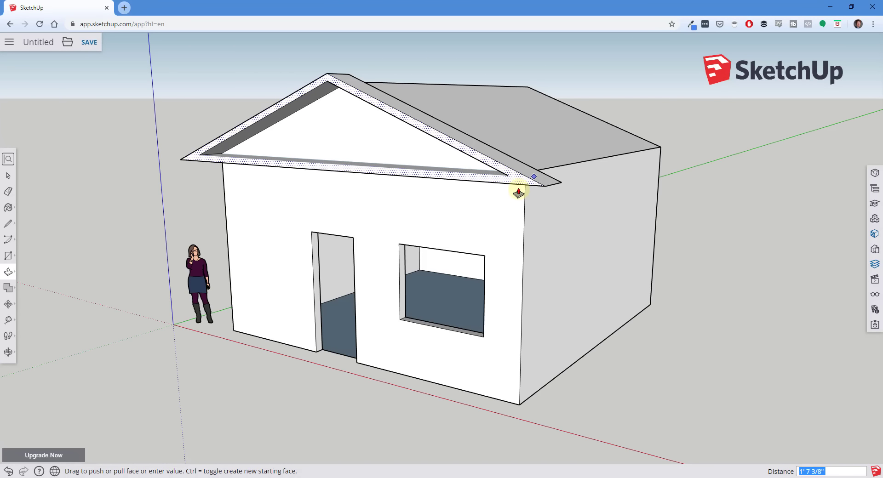
{"action": "left_click", "coordinate": [518, 192]}
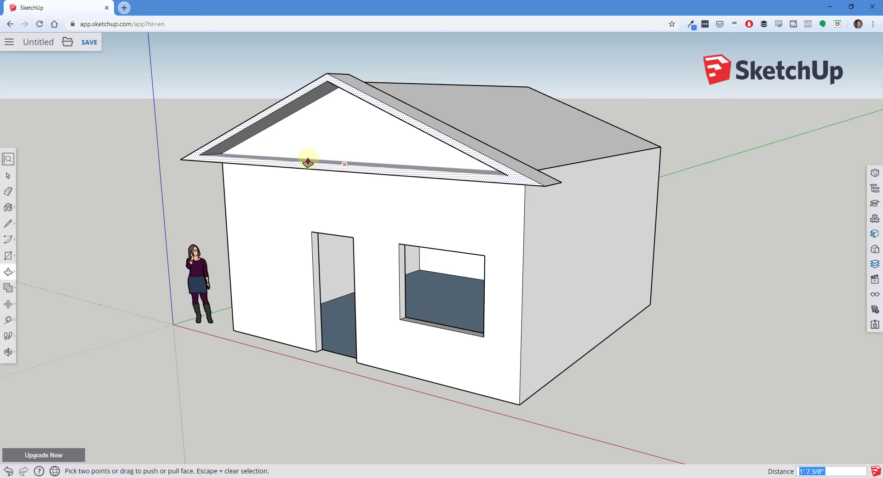
{"action": "key", "text": "ctrl+z"}
{"action": "key", "text": "space"}
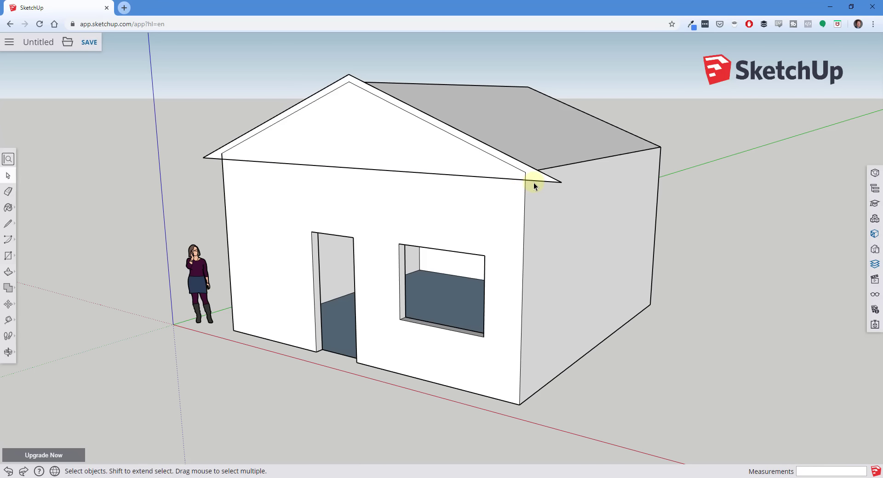
- Draw 4" vertical lines from both lower gable corners down to the offset triangle's bottom edge
{"action": "scroll", "coordinate": [533, 183], "scroll_direction": "up", "scroll_amount": 5}
{"action": "key", "text": "l"}
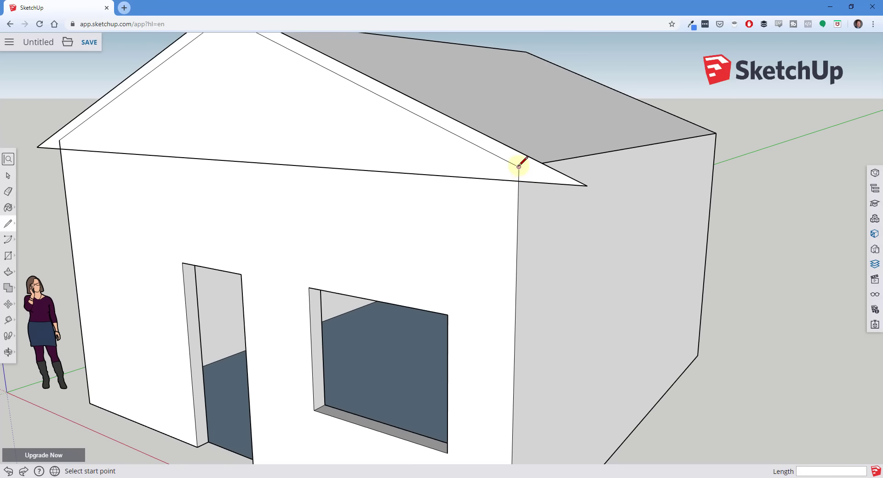
{"action": "left_click", "coordinate": [519, 167]}
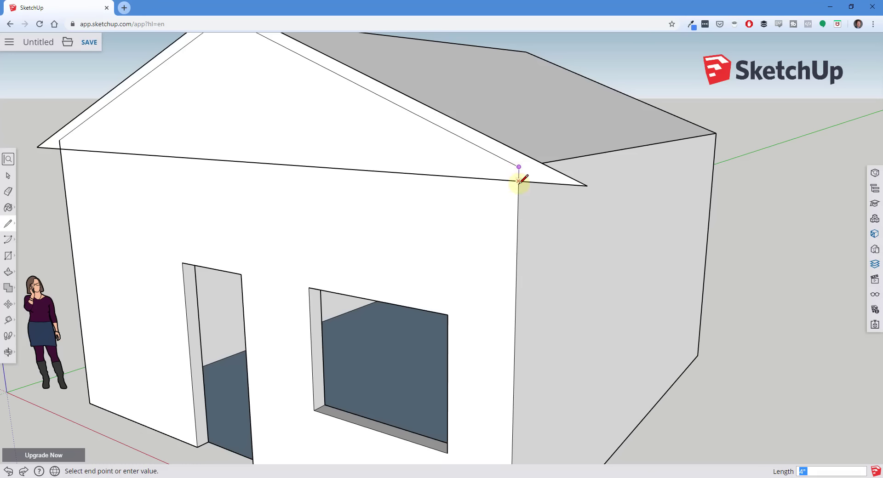
{"action": "left_click", "coordinate": [519, 181]}
{"action": "scroll", "coordinate": [598, 188], "scroll_direction": "down", "scroll_amount": 5}
{"action": "scroll", "coordinate": [322, 170], "scroll_direction": "up", "scroll_amount": 5}
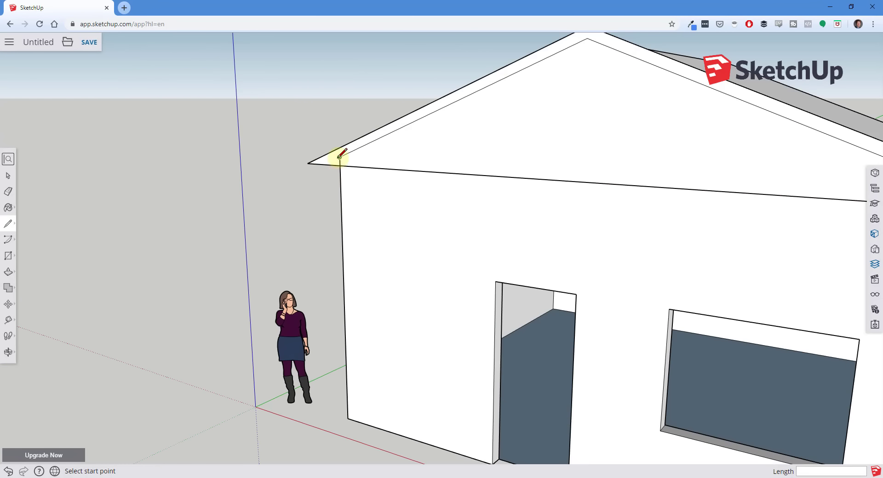
{"action": "left_click", "coordinate": [340, 157]}
{"action": "left_click", "coordinate": [340, 166]}
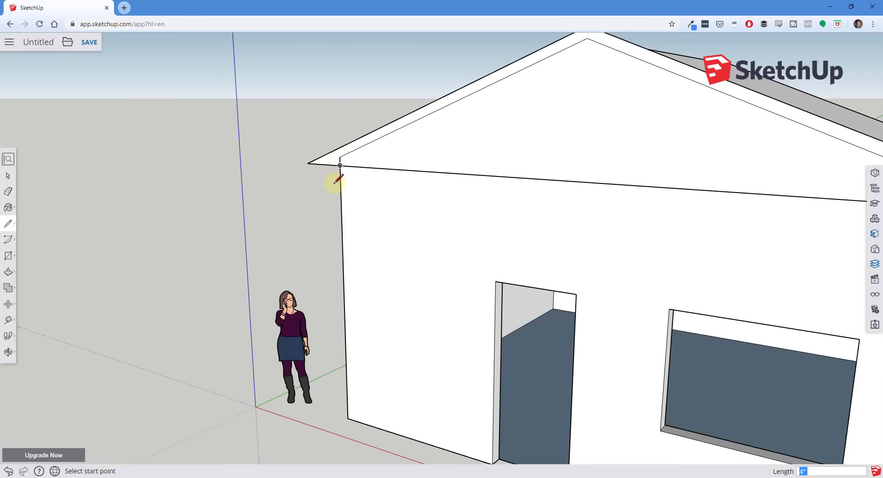
- Delete the offset triangle's bottom edge between the two short vertical lines, leaving only the sloped roof profile
{"action": "scroll", "coordinate": [388, 191], "scroll_direction": "down", "scroll_amount": 5}
{"action": "key", "text": "space"}
{"action": "key", "text": "o"}
{"action": "left_click_drag", "start_coordinate": [489, 200], "coordinate": [437, 202]}
{"action": "key", "text": "space"}
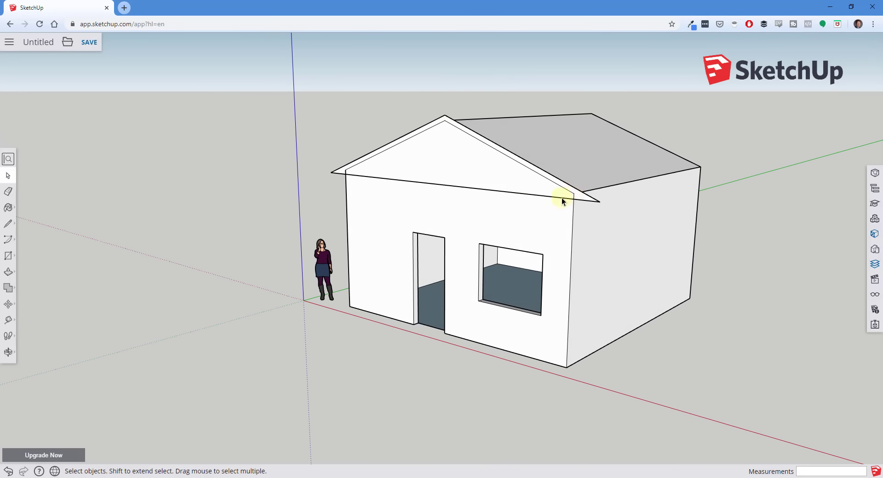
{"action": "left_click", "coordinate": [562, 199]}
{"action": "key", "text": "Delete"}
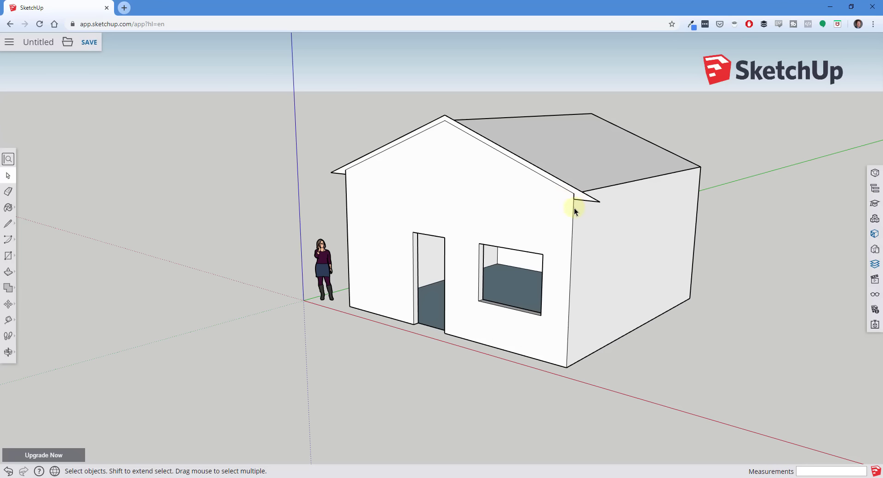
{"action": "key", "text": "p"}
{"action": "left_click_drag", "start_coordinate": [578, 201], "coordinate": [572, 208]}
{"action": "key", "text": "space"}
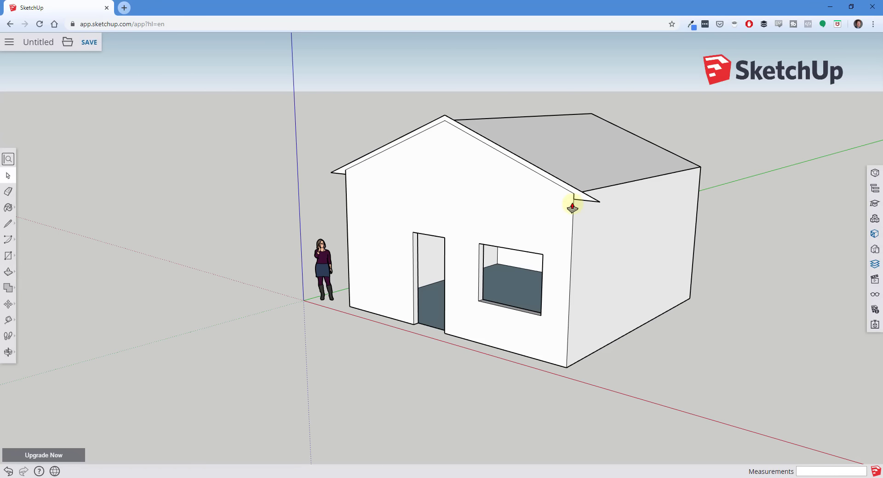
- Push/Pull the sloped roof profile 12" forward from the front wall to form the front overhang
{"action": "key", "text": "p"}
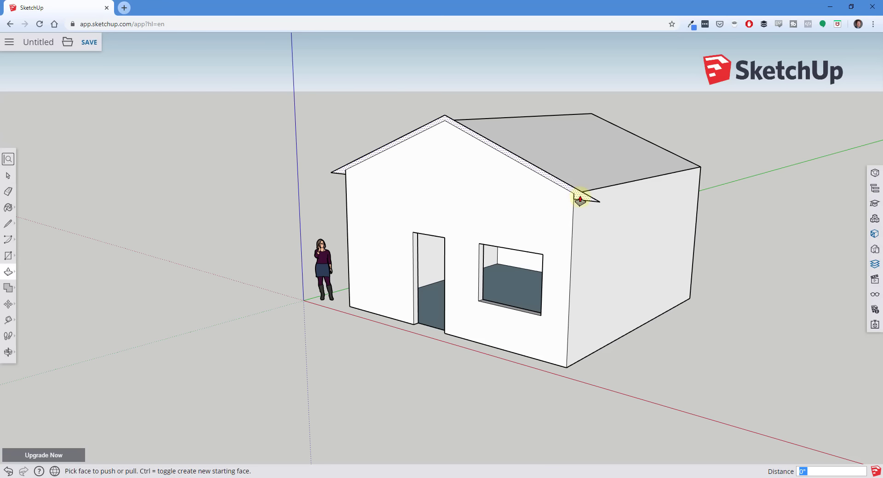
{"action": "left_click", "coordinate": [581, 200]}
{"action": "left_click_drag", "start_coordinate": [581, 199], "coordinate": [571, 199]}
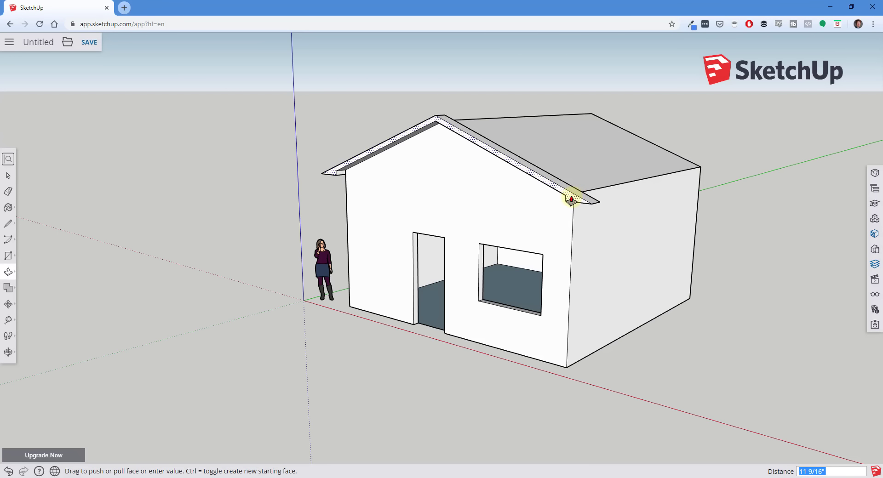
{"action": "type", "text": "12"}
{"action": "key", "text": "Return"}
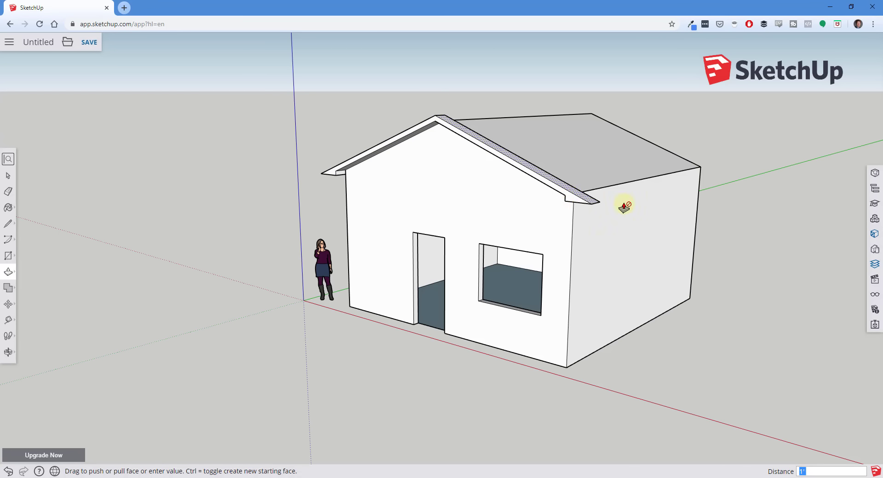
- Push/Pull the back face of the roof profile 20' along the room to the rear wall corner
{"action": "middle_click_drag", "start_coordinate": [751, 196], "coordinate": [289, 192]}
{"action": "left_click", "coordinate": [287, 193]}
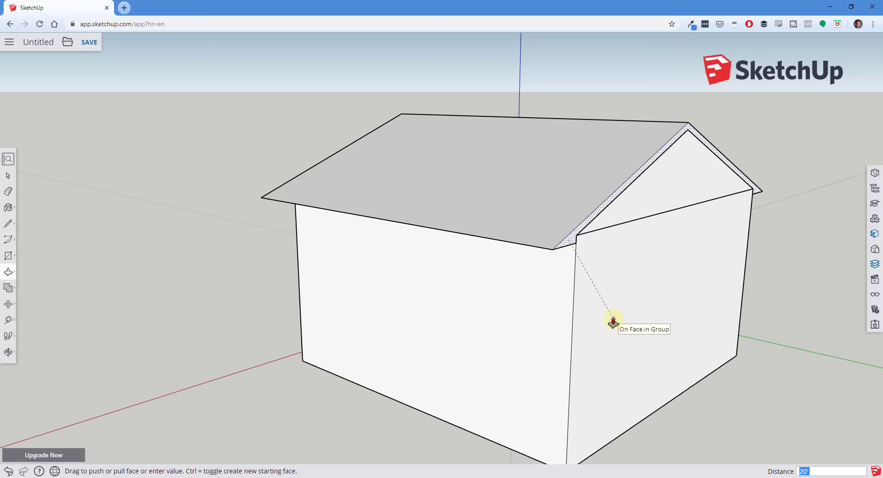
{"action": "key", "text": "space"}
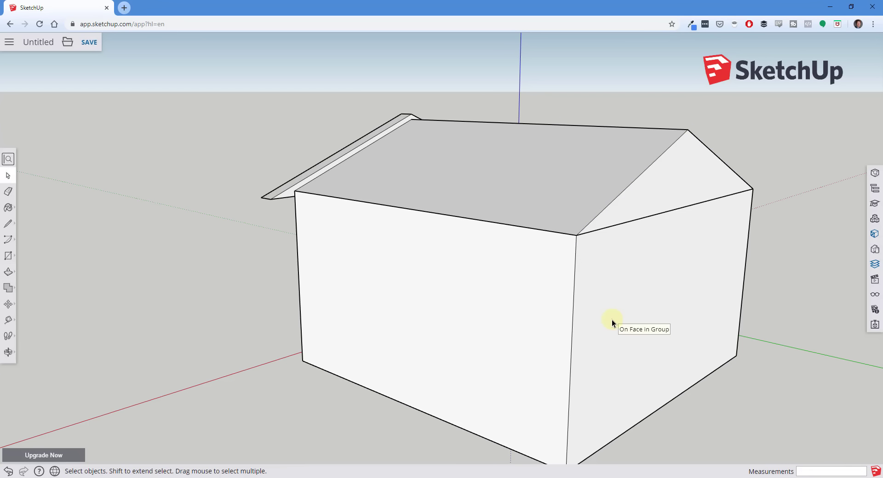
{"action": "key", "text": "p"}
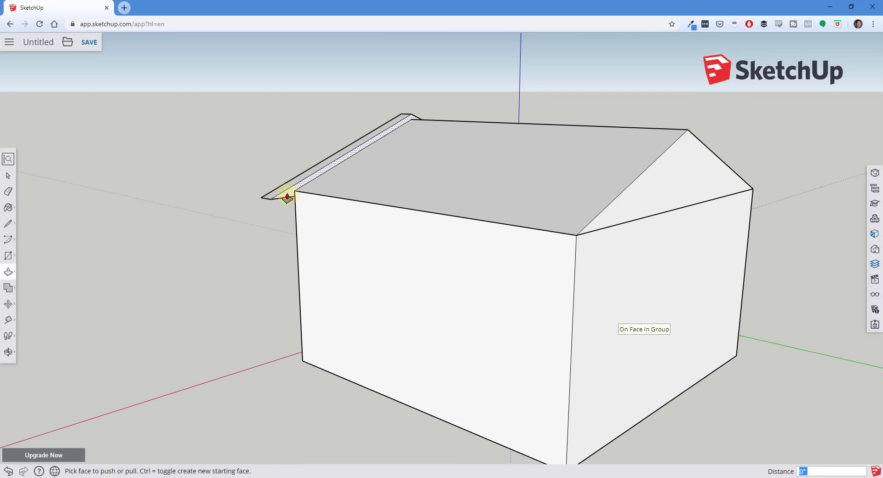
{"action": "left_click", "coordinate": [288, 198]}
{"action": "left_click", "coordinate": [576, 236]}
- Push/Pull the roof profile's back face 12" beyond the rear wall to form the rear overhang
{"action": "left_click", "coordinate": [569, 243]}
{"action": "type", "text": "12"}
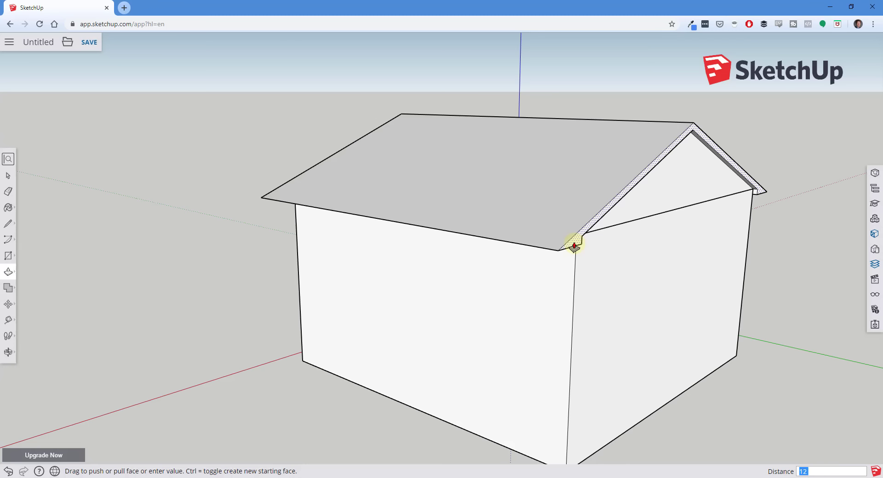
{"action": "key", "text": "Return"}
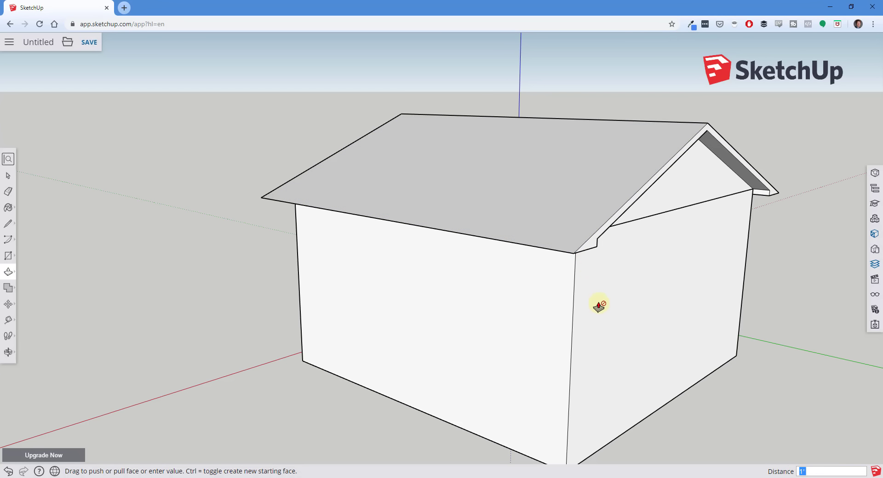
- Draw a 5' by 4' rectangle across the front wall's window opening, from its upper-left to its lower-right outer corner
{"action": "middle_click_drag", "start_coordinate": [337, 242], "coordinate": [530, 272]}
{"action": "scroll", "coordinate": [598, 251], "scroll_direction": "up", "scroll_amount": 3}
{"action": "scroll", "coordinate": [530, 271], "scroll_direction": "down", "scroll_amount": 4}
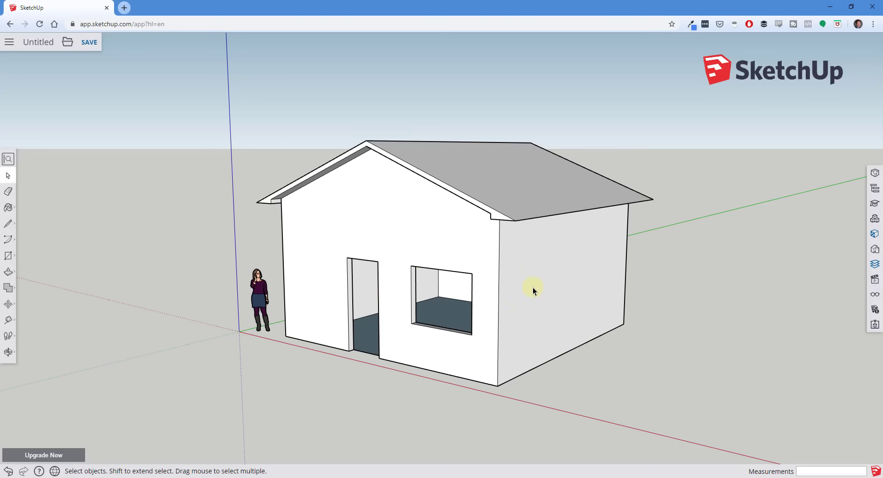
{"action": "scroll", "coordinate": [533, 288], "scroll_direction": "up", "scroll_amount": 1}
{"action": "scroll", "coordinate": [463, 299], "scroll_direction": "up", "scroll_amount": 2}
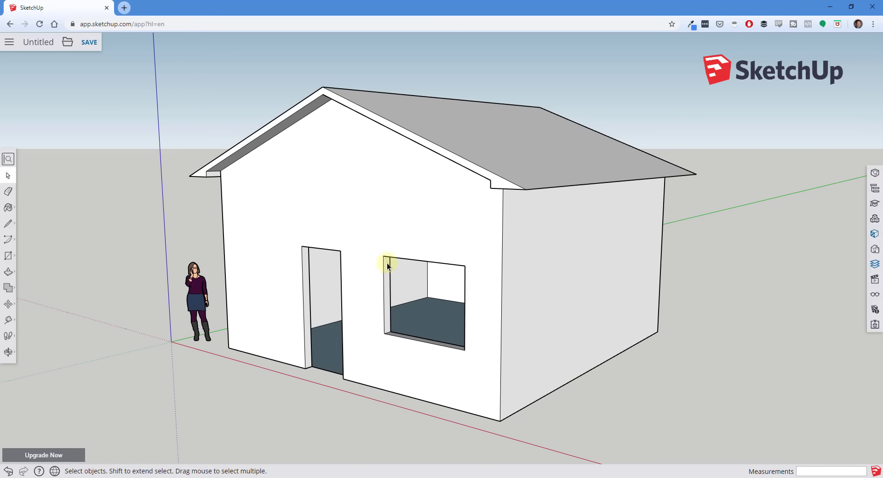
{"action": "key", "text": "r"}
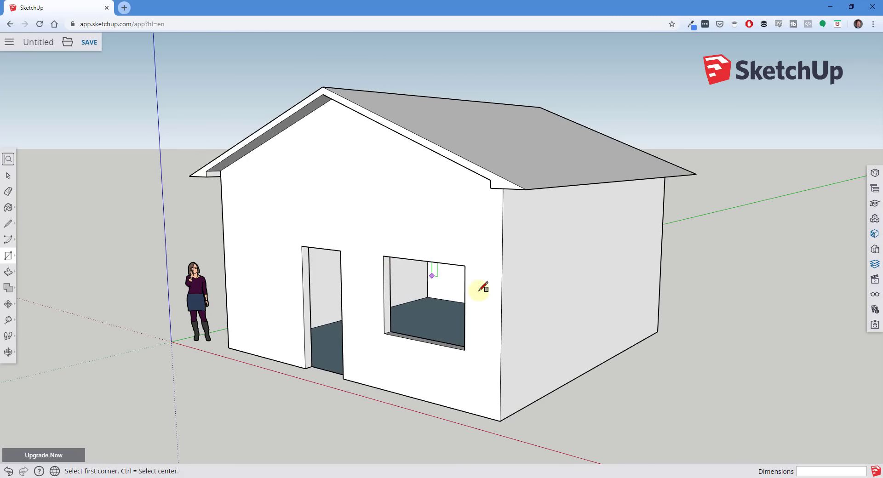
{"action": "scroll", "coordinate": [504, 357], "scroll_direction": "up", "scroll_amount": 2}
{"action": "scroll", "coordinate": [453, 315], "scroll_direction": "up", "scroll_amount": 2}
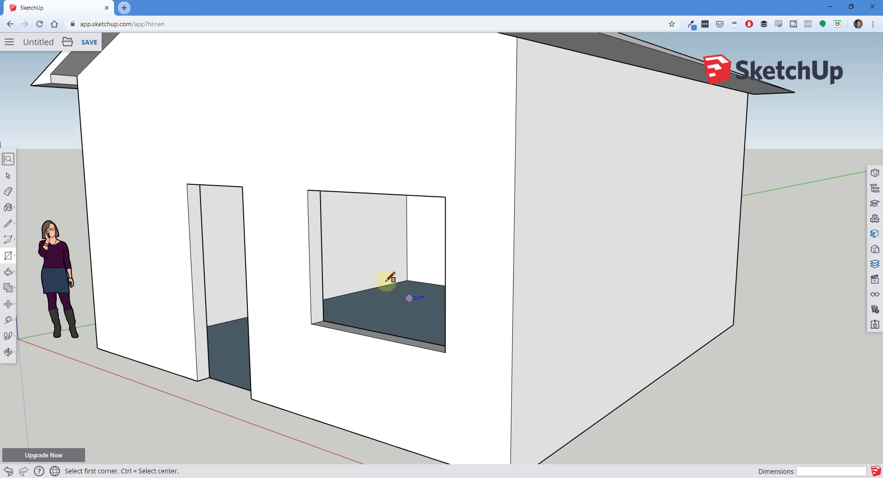
{"action": "left_click", "coordinate": [307, 190]}
{"action": "key", "text": "space"}
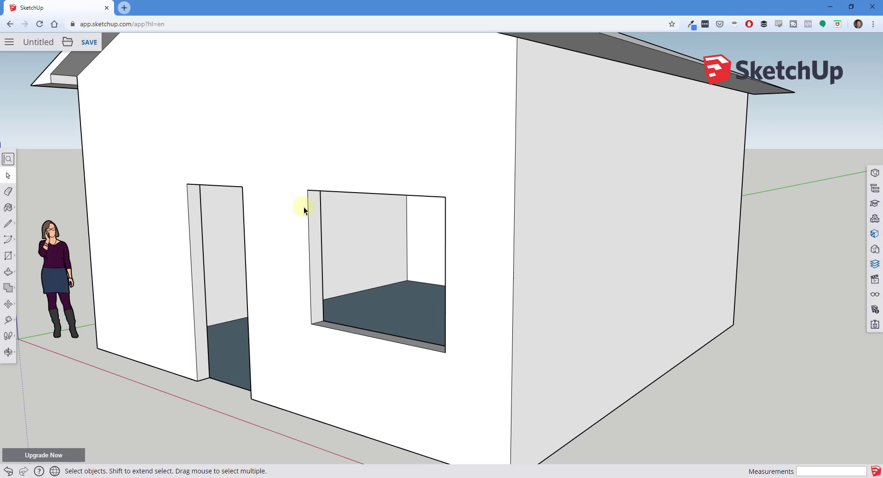
{"action": "key", "text": "r"}
{"action": "left_click", "coordinate": [307, 190]}
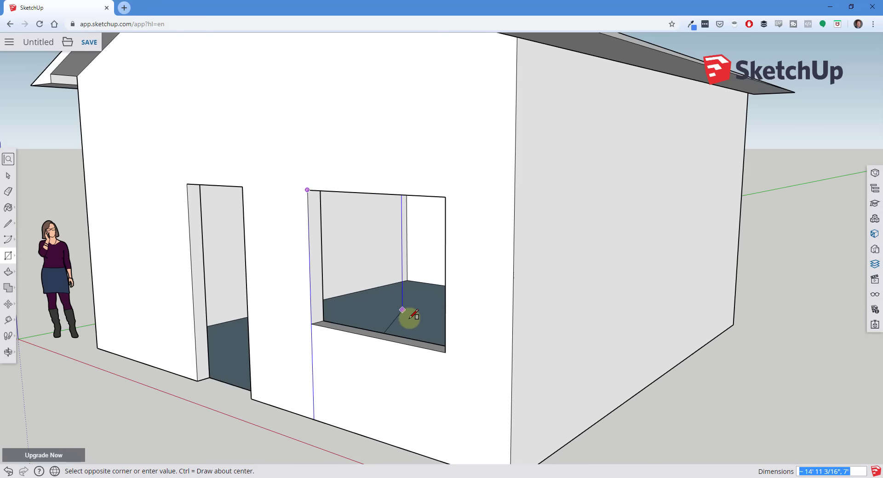
{"action": "left_click", "coordinate": [446, 353]}
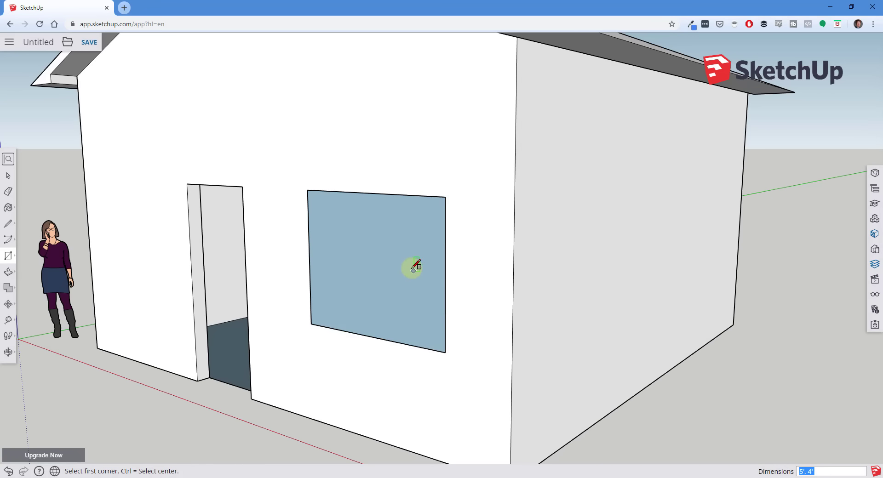
{"action": "key", "text": "space"}
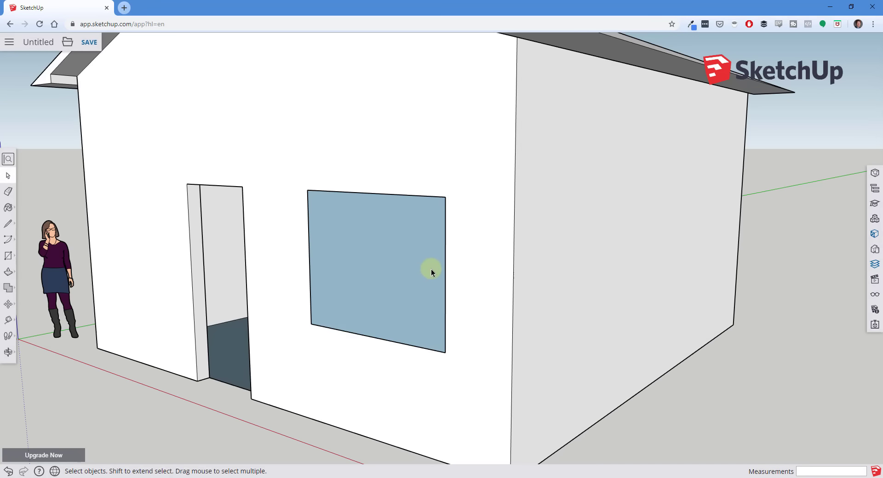
- Offset the window rectangle 2" inward and delete the inner face, leaving only the frame outline
{"action": "key", "text": "f"}
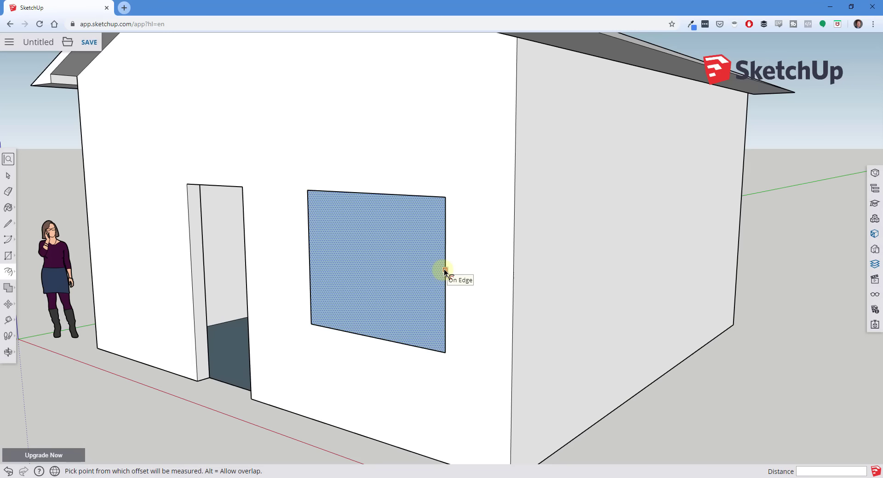
{"action": "left_click", "coordinate": [445, 270]}
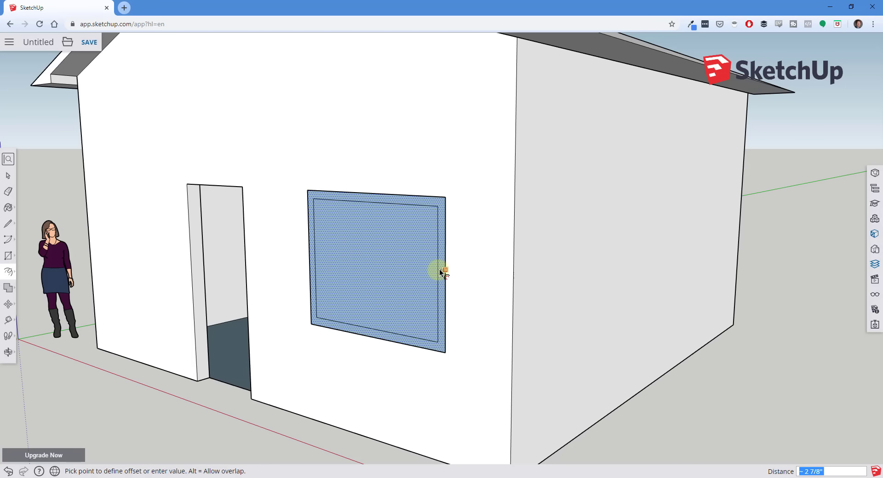
{"action": "type", "text": "2"}
{"action": "key", "text": "Return"}
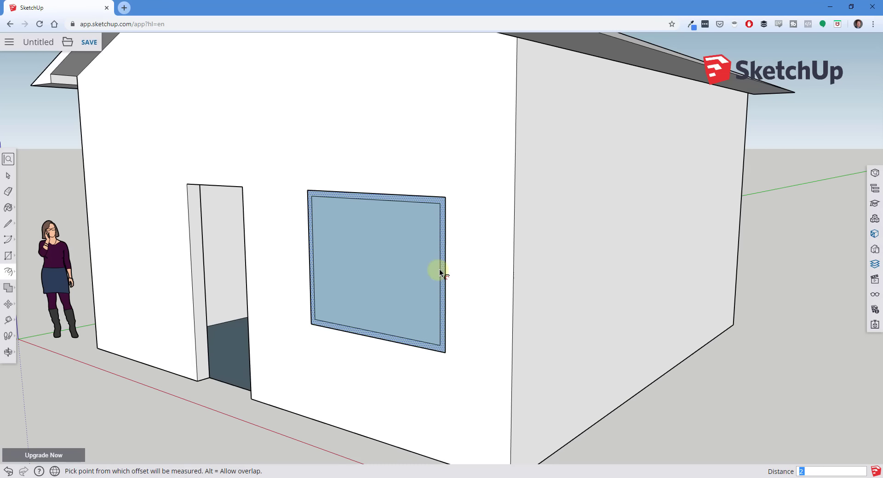
{"action": "key", "text": "space"}
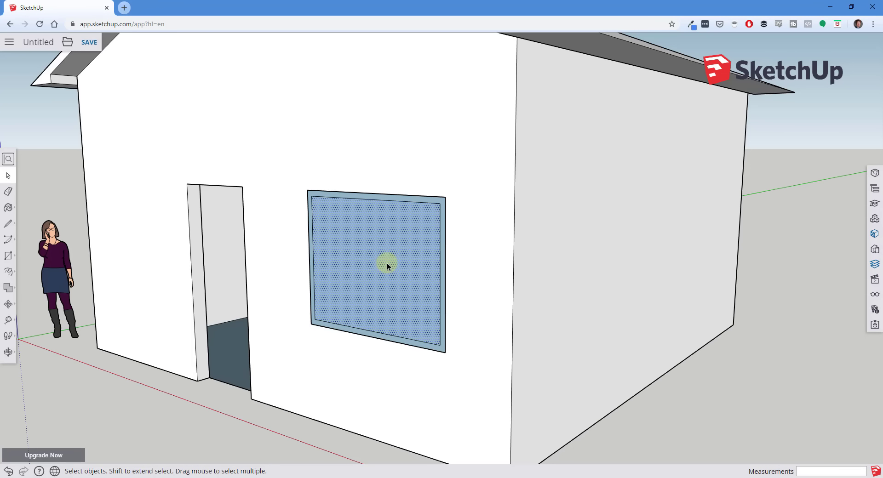
{"action": "key", "text": "Delete"}
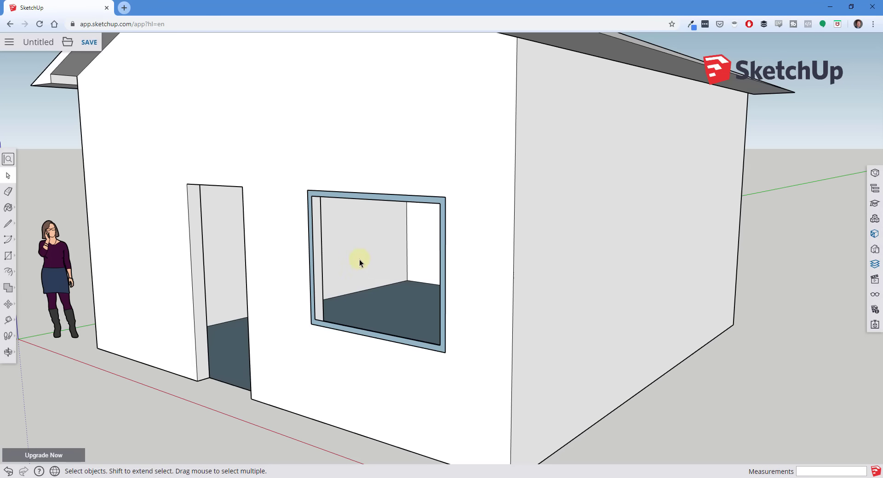
- Push/Pull the window frame 6" inward, matching the wall thickness at the door opening's inner corner
{"action": "middle_click_drag", "start_coordinate": [352, 261], "coordinate": [301, 275]}
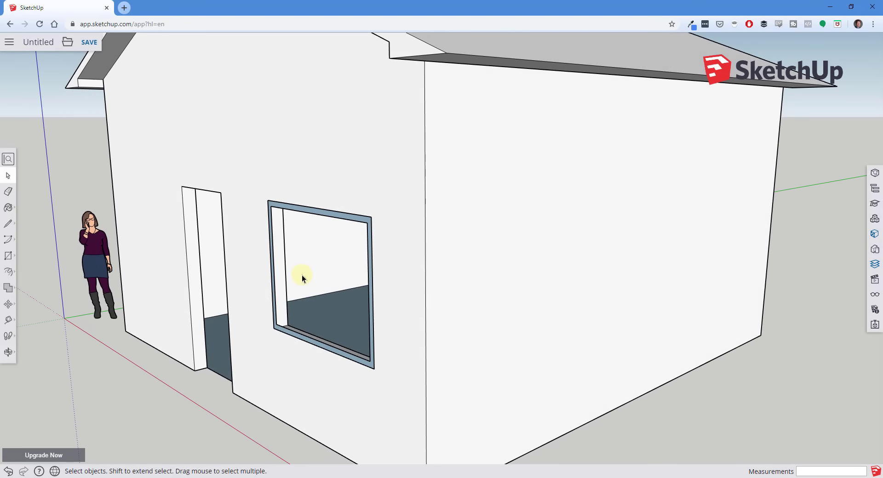
{"action": "key", "text": "p"}
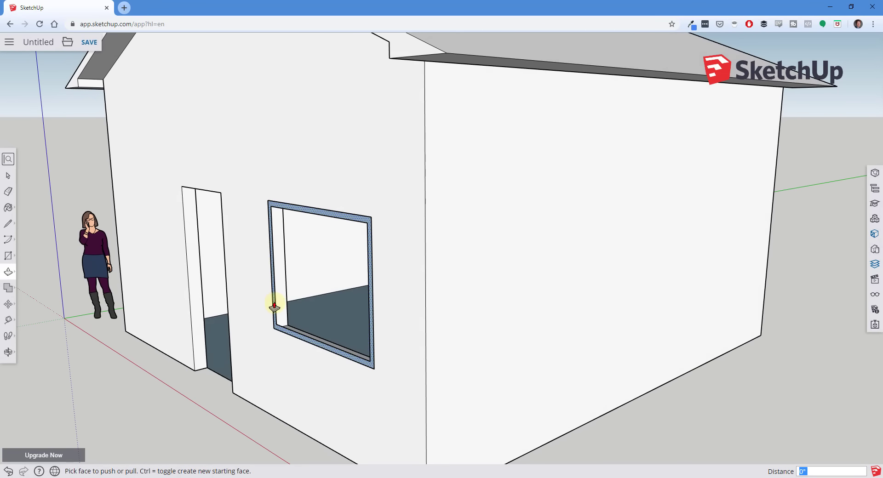
{"action": "left_click", "coordinate": [275, 306]}
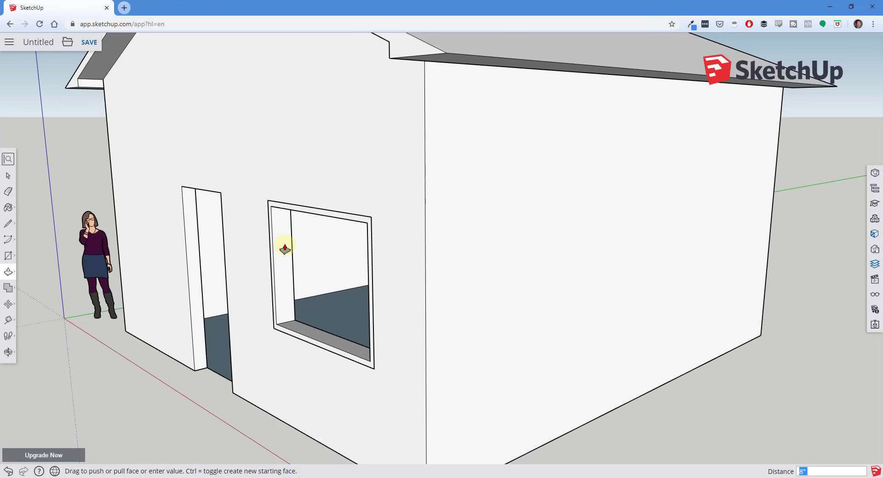
{"action": "left_click", "coordinate": [208, 368]}
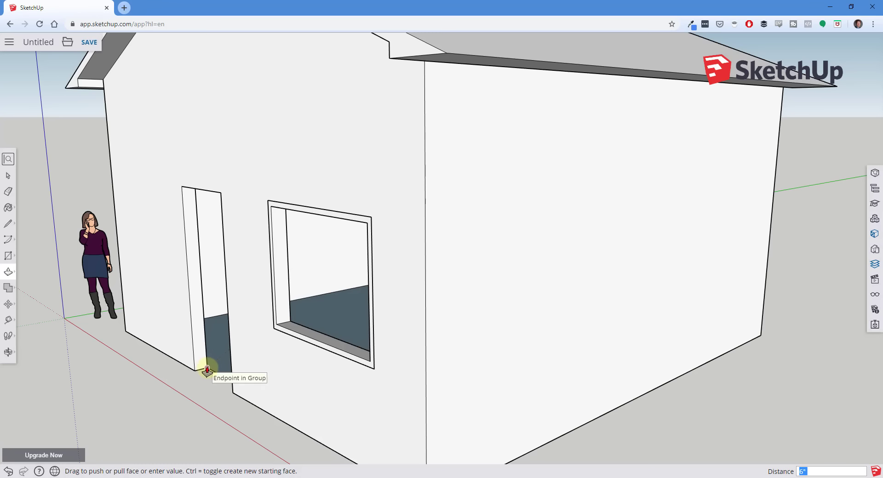
{"action": "left_click", "coordinate": [322, 276]}
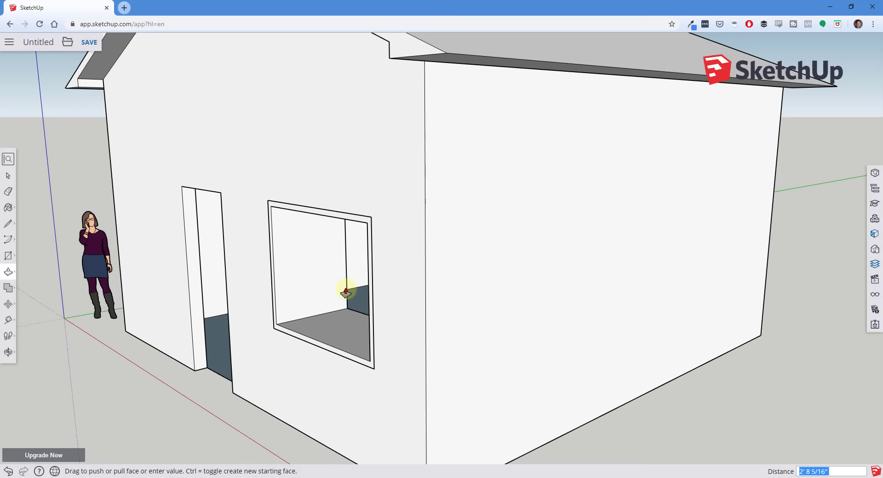
{"action": "left_click", "coordinate": [208, 370]}
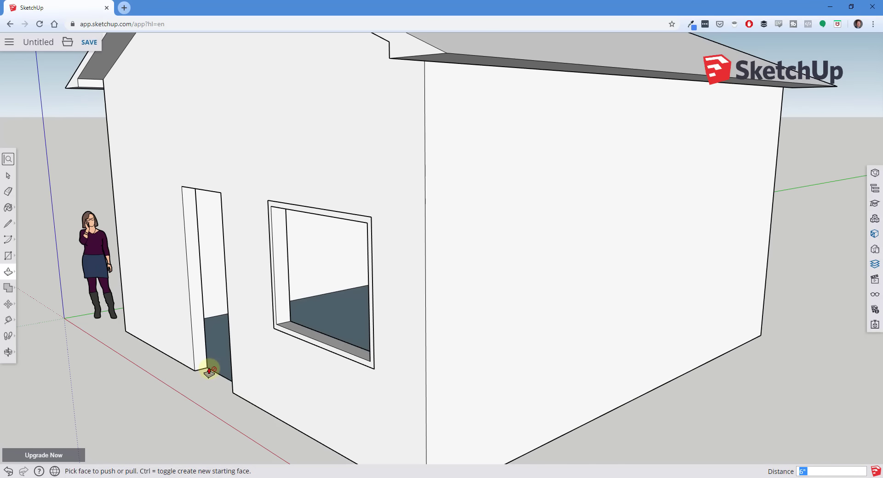
- Draw a glass pane rectangle inside the window frame, midway through its depth, between the diagonally opposite edge midpoints
{"action": "middle_click_drag", "start_coordinate": [333, 355], "coordinate": [425, 275]}
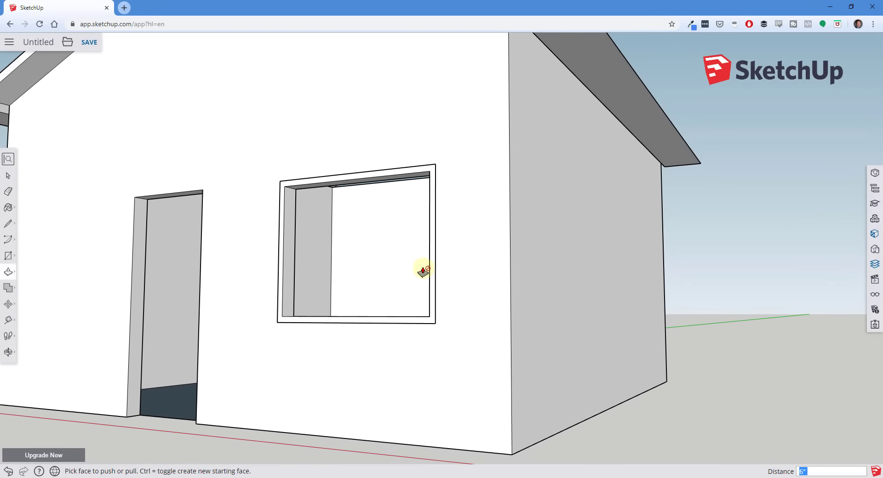
{"action": "key", "text": "space"}
{"action": "scroll", "coordinate": [334, 203], "scroll_direction": "up", "scroll_amount": 4}
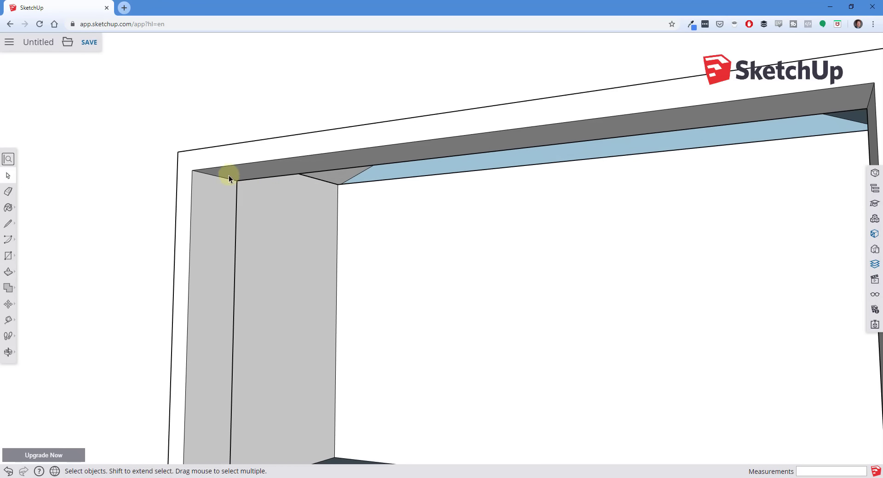
{"action": "key", "text": "r"}
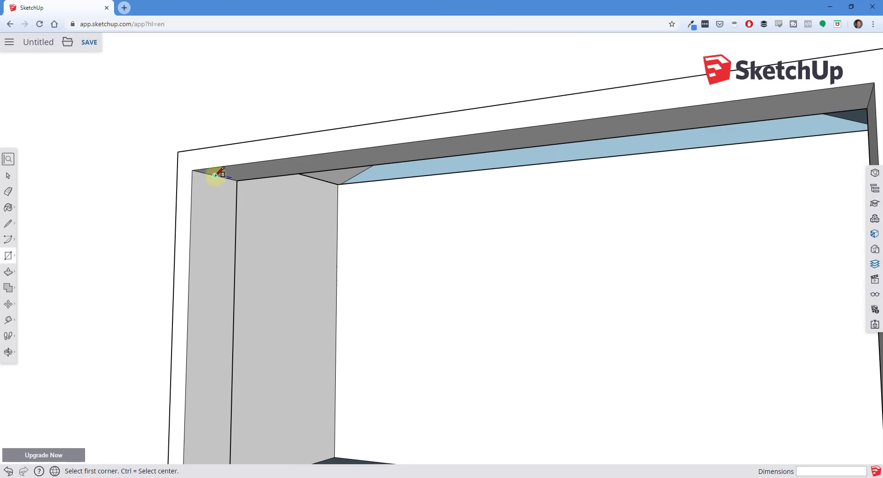
{"action": "left_click", "coordinate": [216, 175]}
{"action": "scroll", "coordinate": [216, 174], "scroll_direction": "down", "scroll_amount": 6}
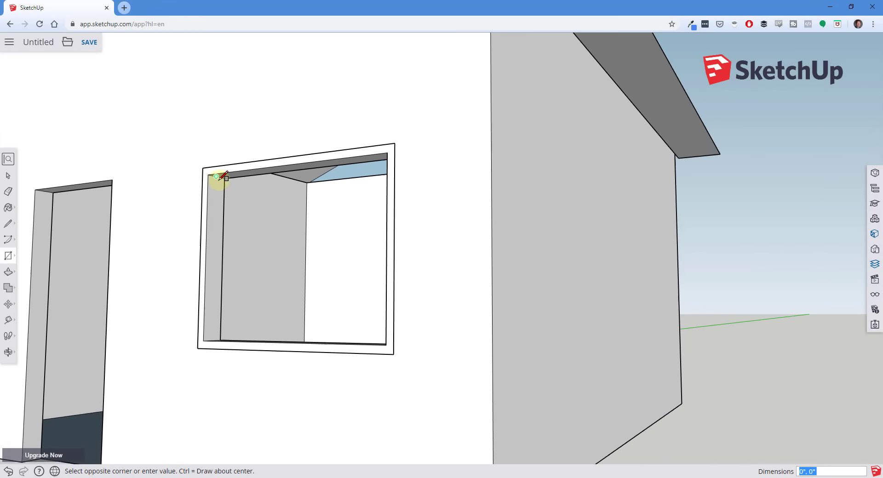
{"action": "middle_click_drag", "start_coordinate": [217, 177], "coordinate": [505, 339]}
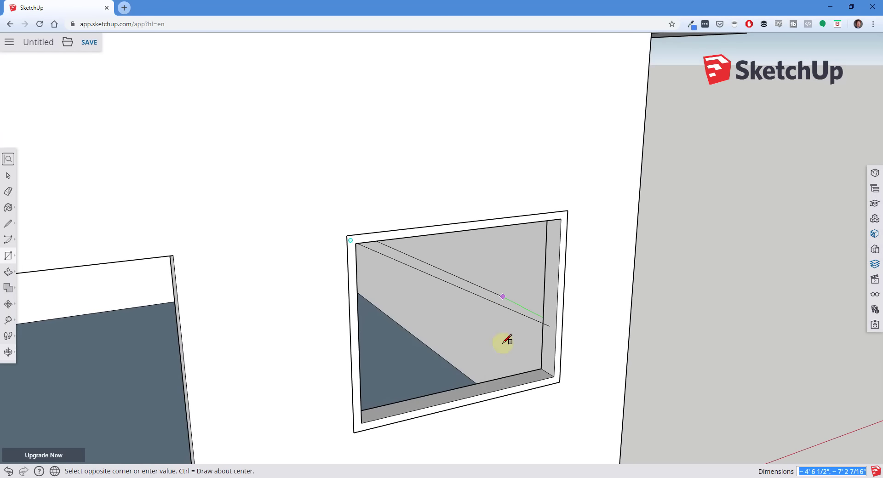
{"action": "left_click", "coordinate": [547, 373]}
{"action": "middle_click_drag", "start_coordinate": [548, 373], "coordinate": [533, 321]}
{"action": "key", "text": "space"}
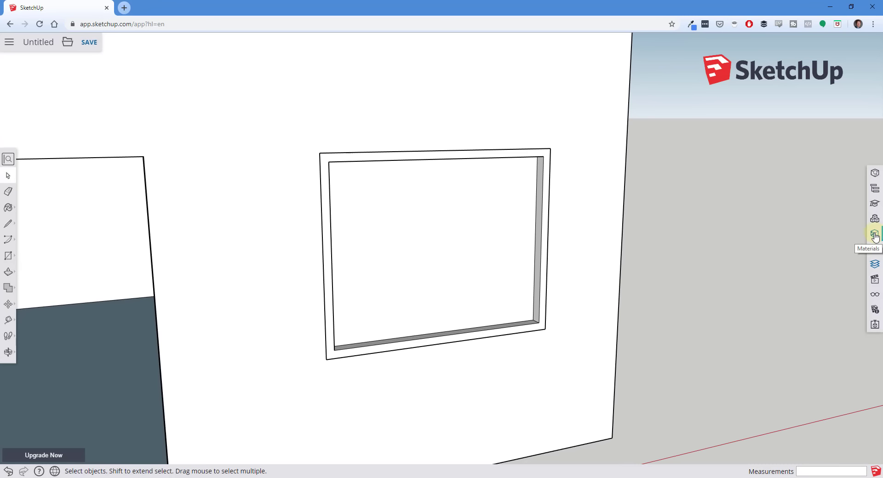
- Paint the window pane with the translucent blue material from Glass and Mirrors
{"action": "scroll", "coordinate": [555, 228], "scroll_direction": "down", "scroll_amount": 3}
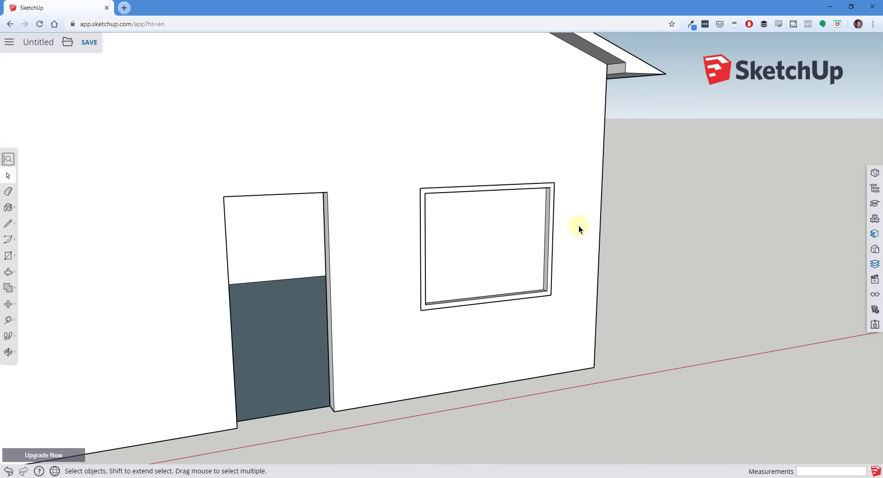
{"action": "left_click", "coordinate": [873, 235]}
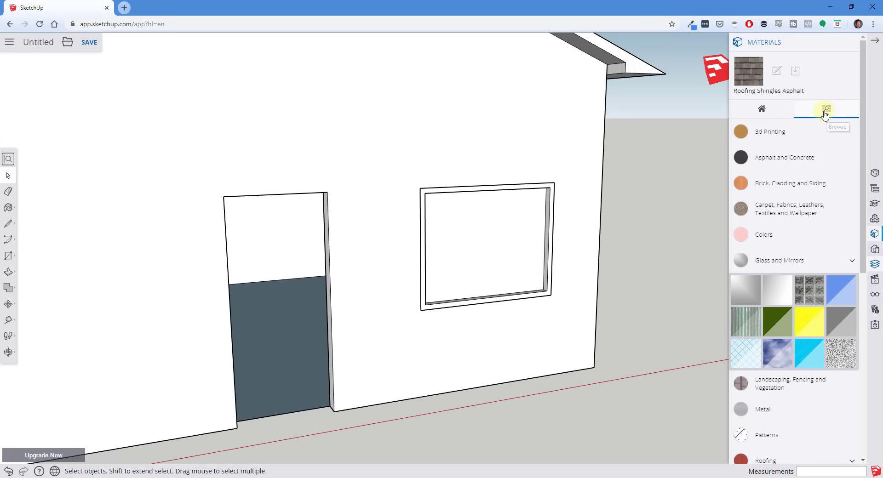
{"action": "scroll", "coordinate": [782, 148], "scroll_direction": "down", "scroll_amount": 2}
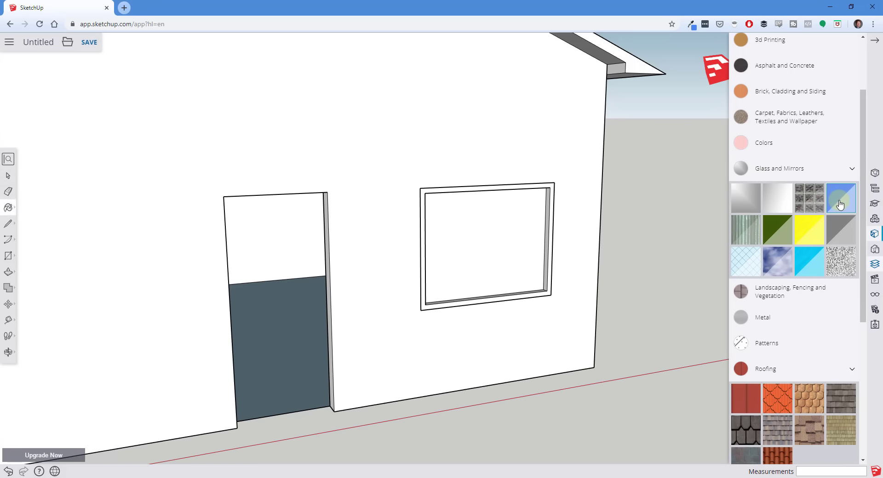
{"action": "left_click", "coordinate": [523, 222]}
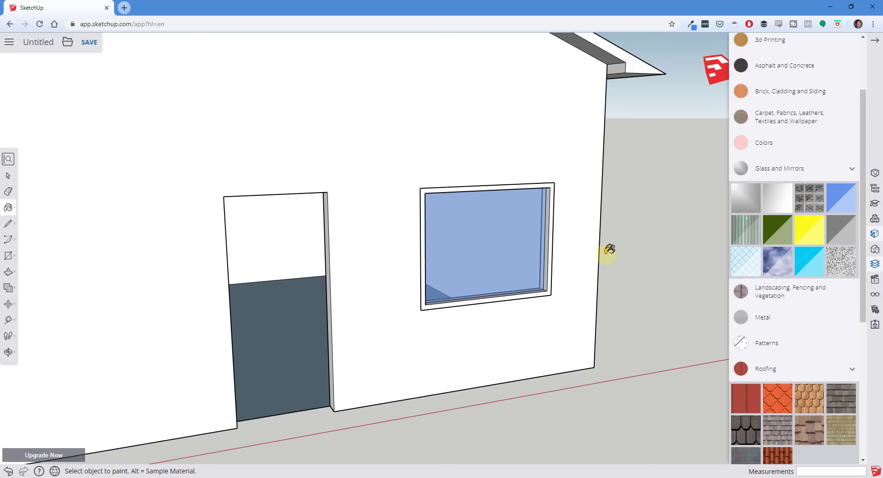
- Select the whole window, frame and glass pane together, and make it a group
{"action": "middle_click_drag", "start_coordinate": [610, 250], "coordinate": [396, 223]}
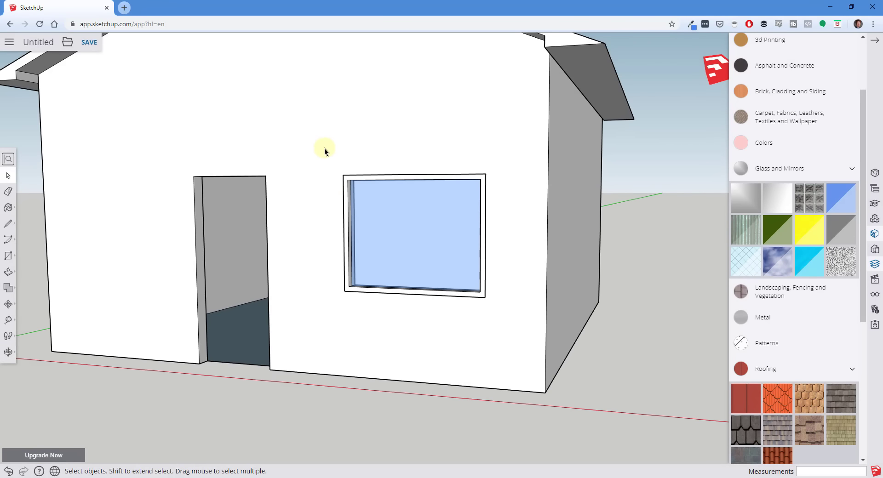
{"action": "left_click_drag", "start_coordinate": [301, 129], "coordinate": [537, 345]}
{"action": "right_click", "coordinate": [449, 221]}
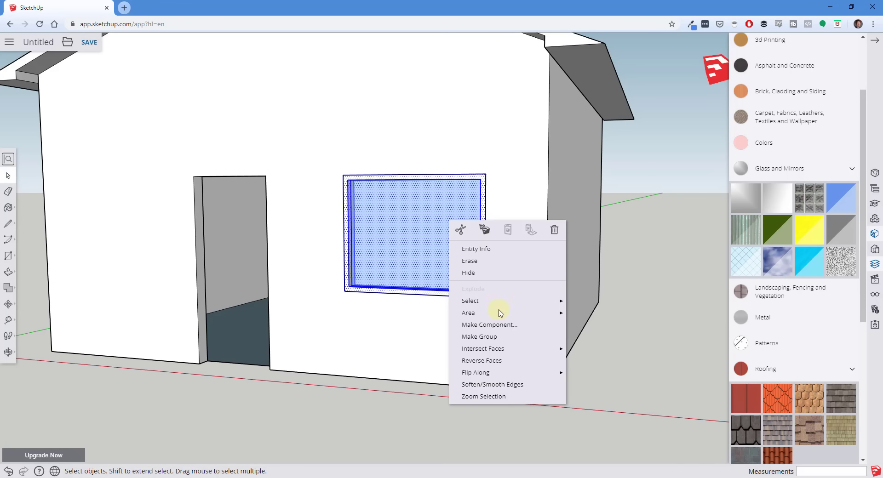
{"action": "left_click", "coordinate": [501, 336]}
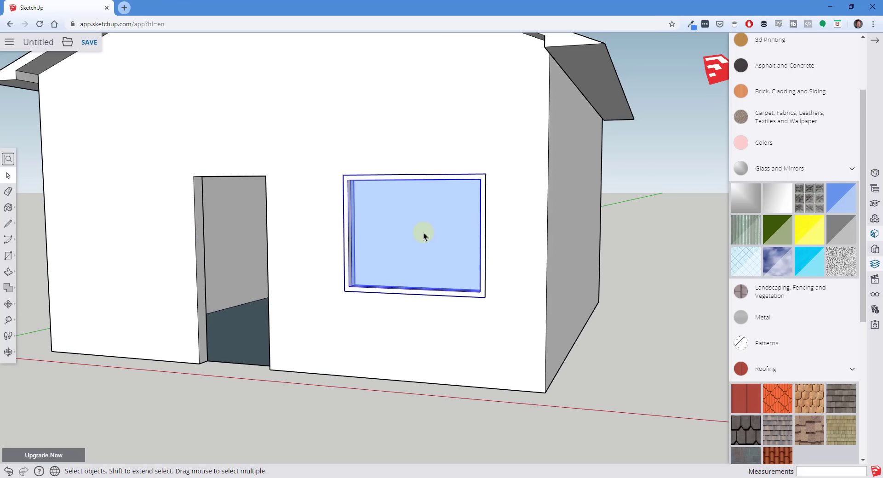
{"action": "key", "text": "m"}
{"action": "left_click", "coordinate": [451, 224]}
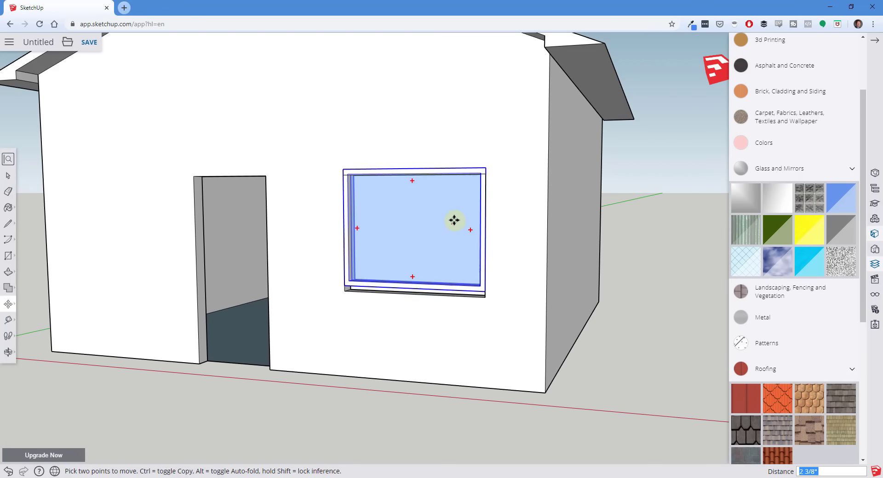
{"action": "key", "text": "space"}
- Draw a rectangle closing the door opening along the wall's inner face, from its upper corner to the diagonally opposite lower corner
{"action": "middle_click_drag", "start_coordinate": [555, 225], "coordinate": [329, 256]}
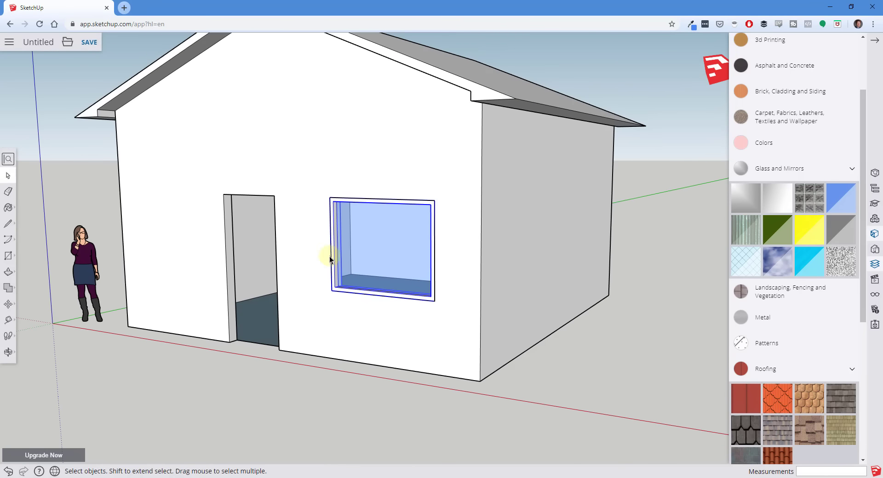
{"action": "middle_click_drag", "start_coordinate": [273, 296], "coordinate": [463, 268]}
{"action": "scroll", "coordinate": [449, 215], "scroll_direction": "up", "scroll_amount": 5}
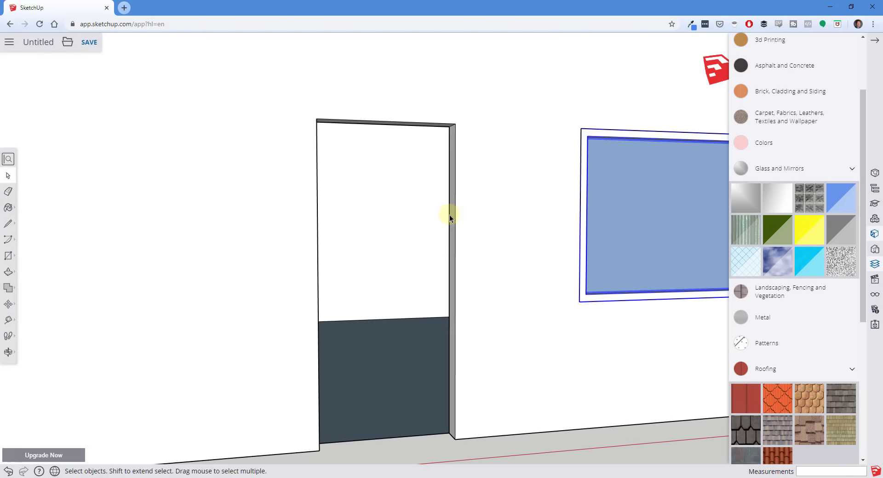
{"action": "key", "text": "r"}
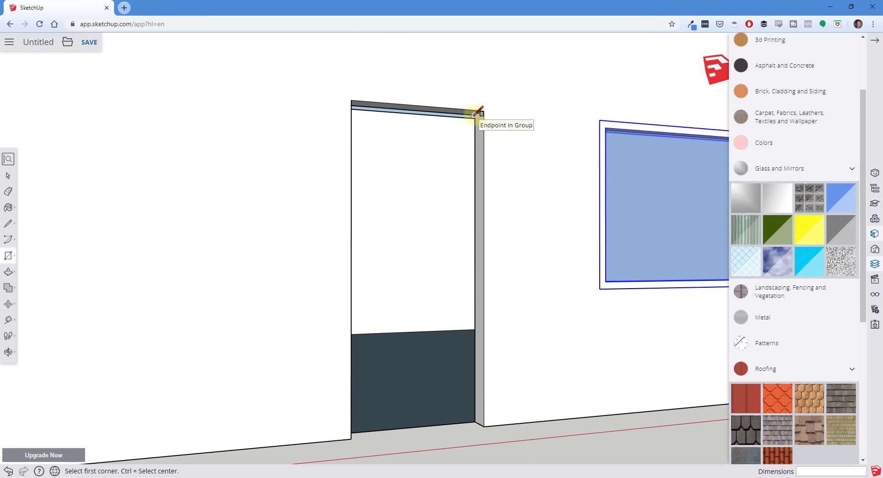
{"action": "left_click", "coordinate": [474, 115]}
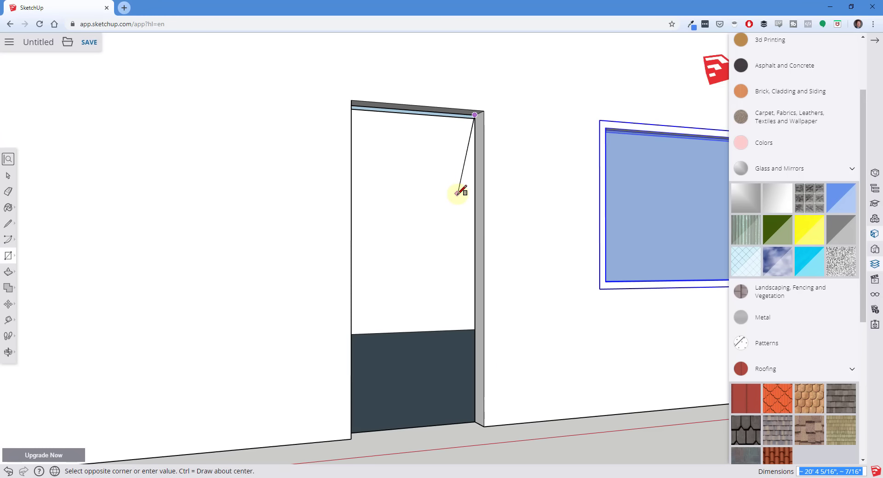
{"action": "scroll", "coordinate": [459, 192], "scroll_direction": "down", "scroll_amount": 2}
{"action": "middle_click_drag", "start_coordinate": [456, 195], "coordinate": [247, 345]}
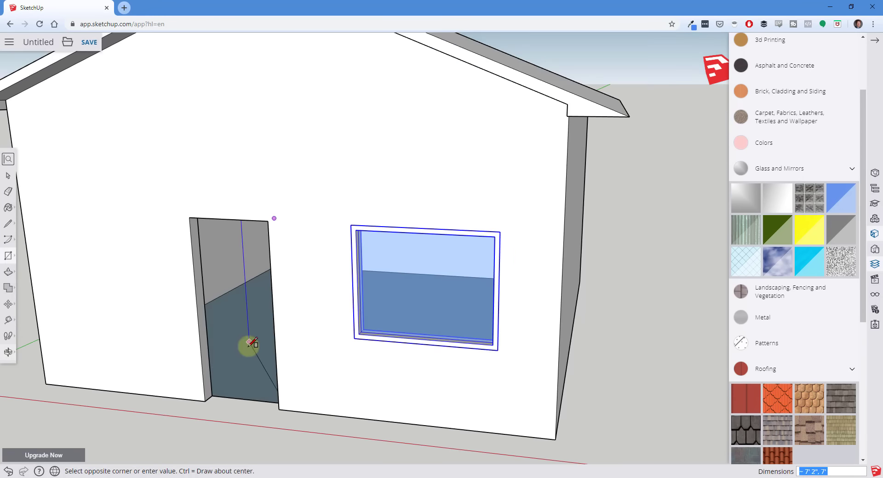
{"action": "left_click", "coordinate": [212, 396]}
{"action": "key", "text": "space"}
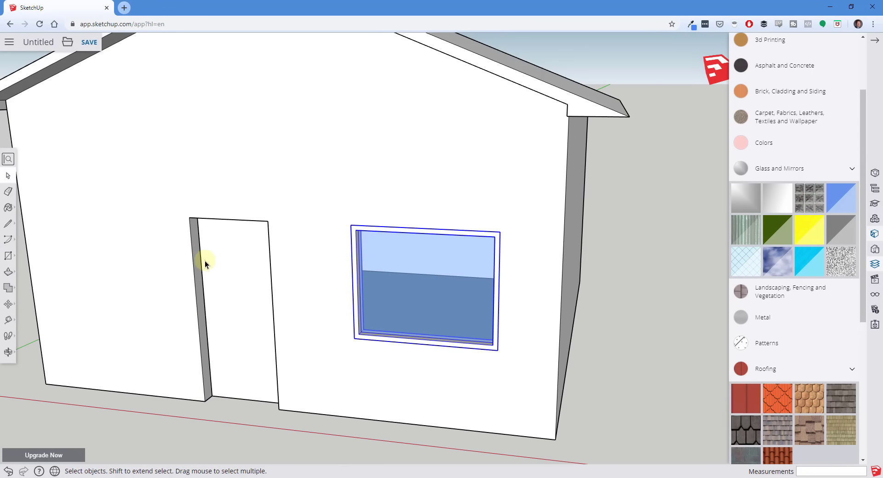
- Offset the door rectangle's edges 2" inward to outline a door frame
{"action": "scroll", "coordinate": [205, 261], "scroll_direction": "up", "scroll_amount": 3}
{"action": "key", "text": "f"}
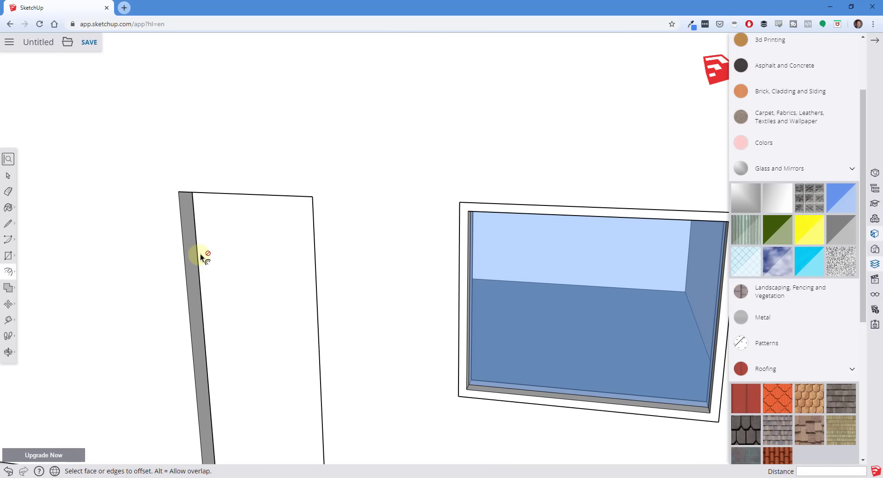
{"action": "left_click", "coordinate": [204, 255]}
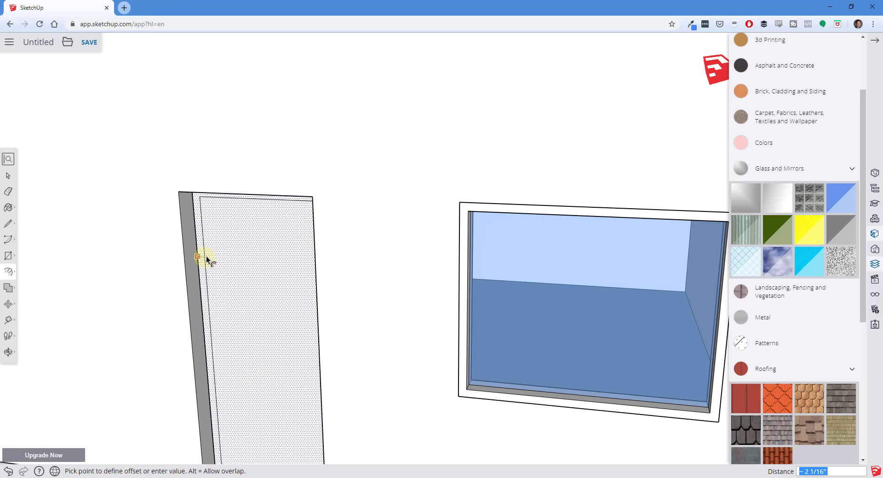
{"action": "key", "text": "space"}
{"action": "key", "text": "f"}
{"action": "left_click", "coordinate": [201, 261]}
{"action": "left_click", "coordinate": [206, 262]}
{"action": "scroll", "coordinate": [296, 187], "scroll_direction": "down", "scroll_amount": 1}
{"action": "scroll", "coordinate": [296, 188], "scroll_direction": "down", "scroll_amount": 3}
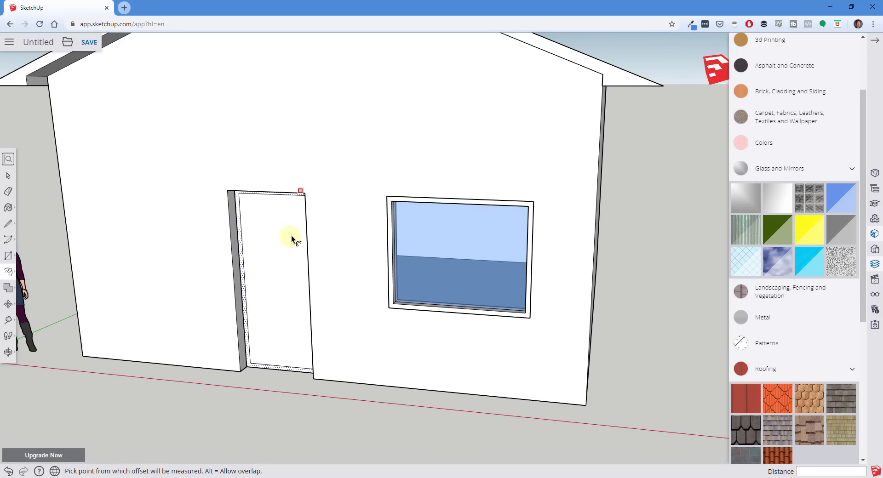
{"action": "key", "text": "space"}
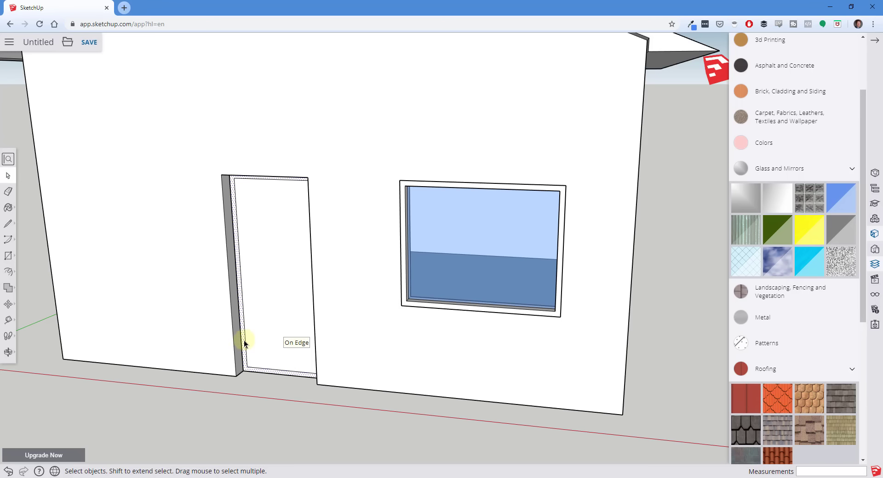
- Move the lower edge of the door frame's inner outline 2" down onto the opening's bottom edge, so the frame has no sill
{"action": "scroll", "coordinate": [244, 339], "scroll_direction": "up", "scroll_amount": 2}
{"action": "scroll", "coordinate": [313, 276], "scroll_direction": "down", "scroll_amount": 2}
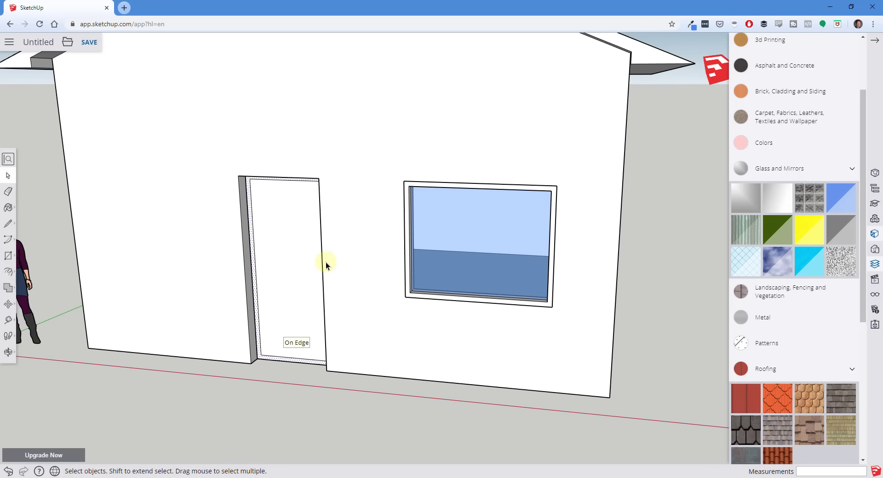
{"action": "scroll", "coordinate": [279, 345], "scroll_direction": "up", "scroll_amount": 4}
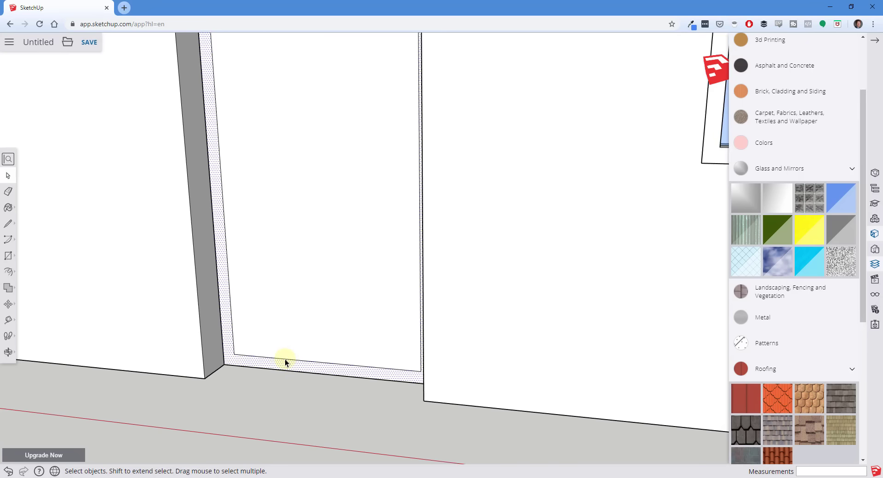
{"action": "left_click", "coordinate": [285, 359]}
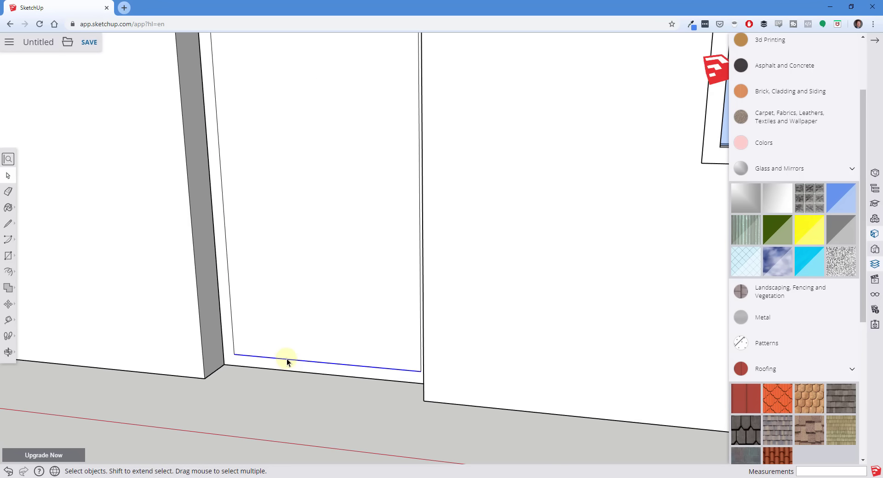
{"action": "key", "text": "m"}
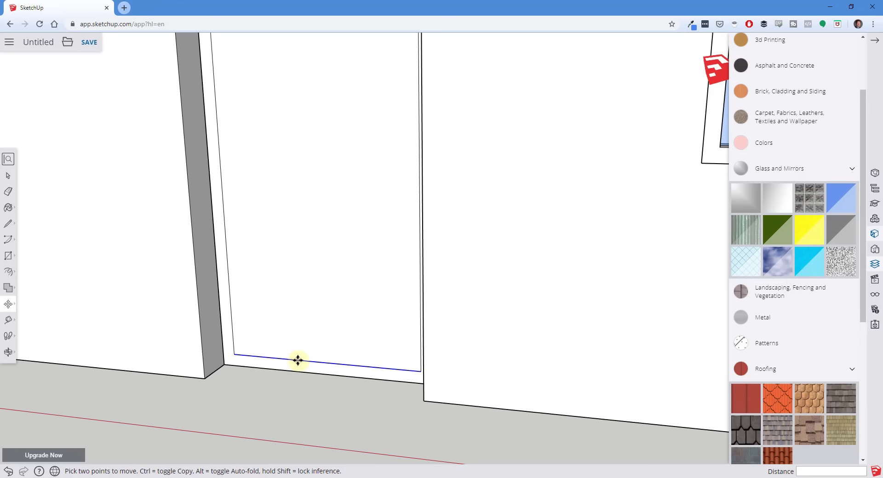
{"action": "left_click", "coordinate": [298, 361]}
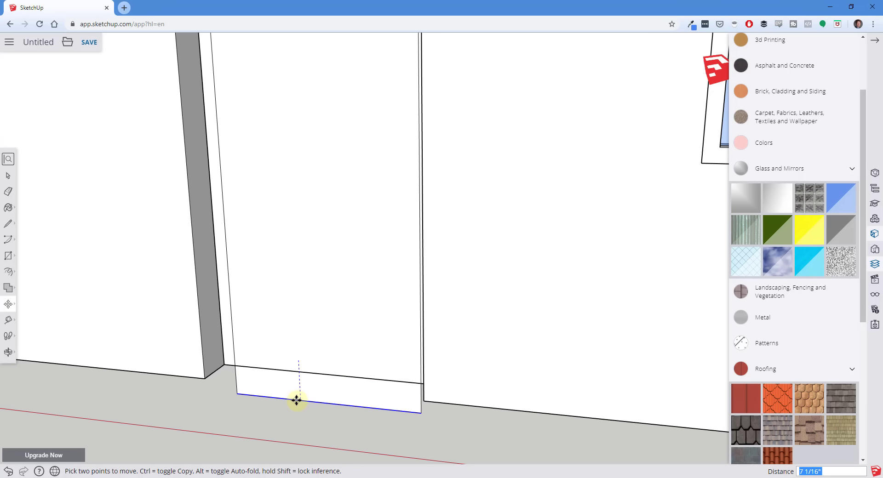
{"action": "left_click", "coordinate": [309, 373]}
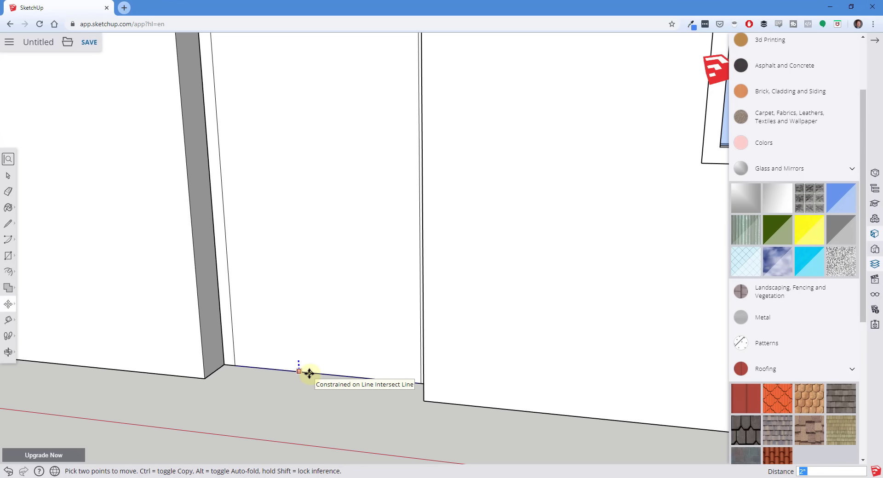
{"action": "key", "text": "space"}
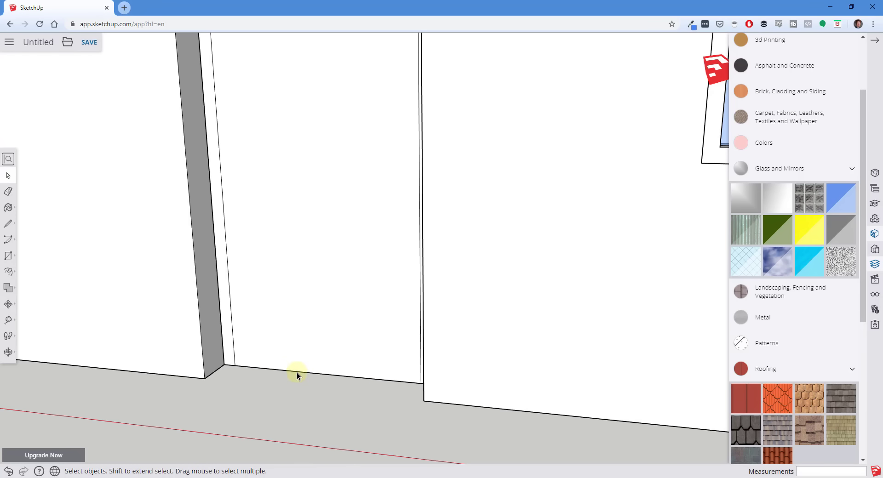
- Push/Pull the door frame 6" outward, flush with the wall's outer face at the opening's corner
{"action": "middle_click_drag", "start_coordinate": [225, 338], "coordinate": [284, 222]}
{"action": "key", "text": "p"}
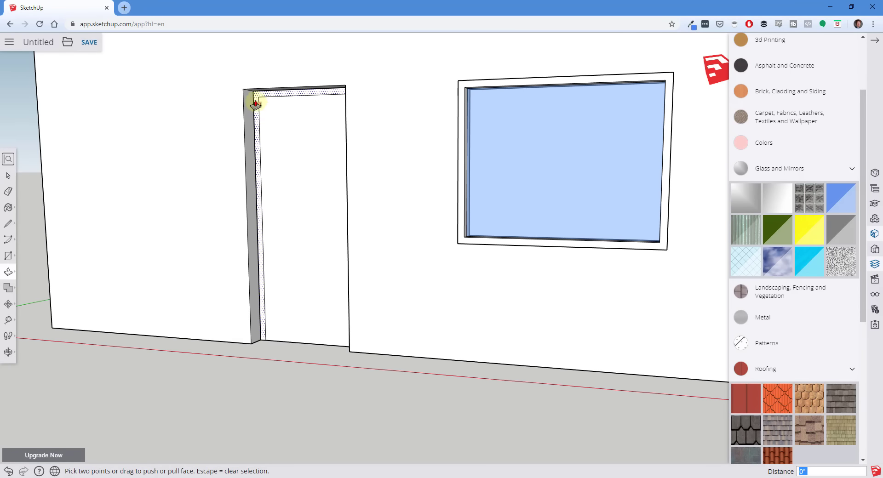
{"action": "left_click_drag", "start_coordinate": [257, 99], "coordinate": [248, 92]}
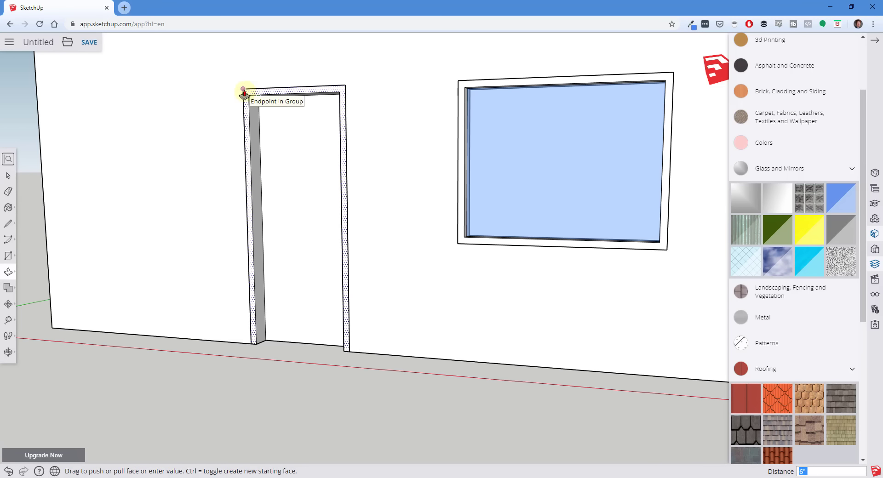
{"action": "left_click_drag", "start_coordinate": [244, 91], "coordinate": [244, 90]}
- Paint the door frame's front face and its first inner side face with the medium-dark gray from Colors
{"action": "middle_click_drag", "start_coordinate": [301, 216], "coordinate": [258, 181]}
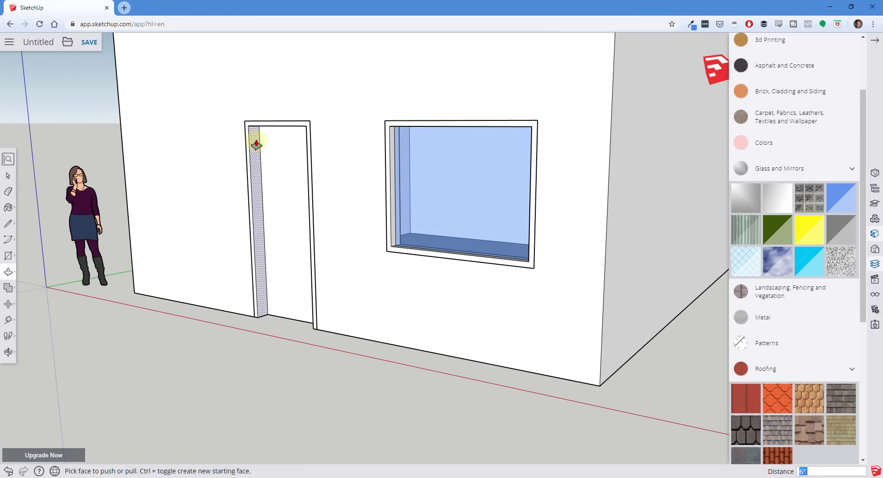
{"action": "middle_click_drag", "start_coordinate": [285, 271], "coordinate": [313, 220]}
{"action": "middle_click_drag", "start_coordinate": [537, 371], "coordinate": [488, 309]}
{"action": "scroll", "coordinate": [518, 297], "scroll_direction": "up", "scroll_amount": 1}
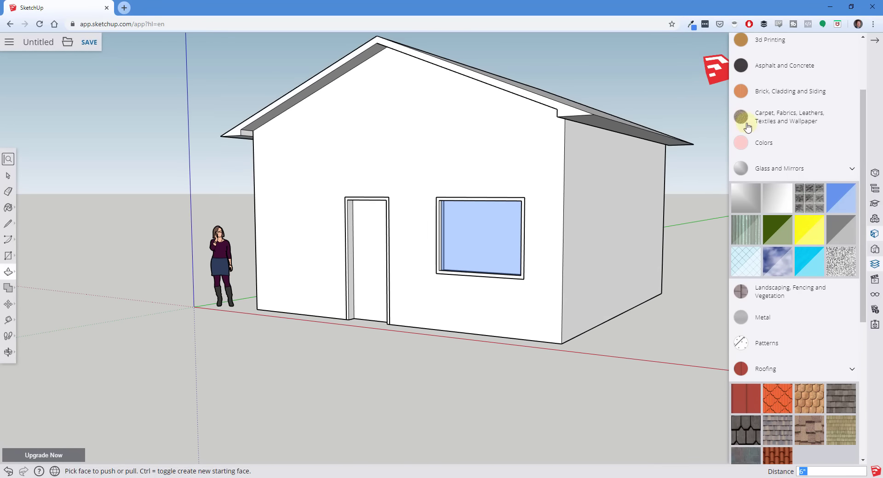
{"action": "left_click", "coordinate": [774, 145]}
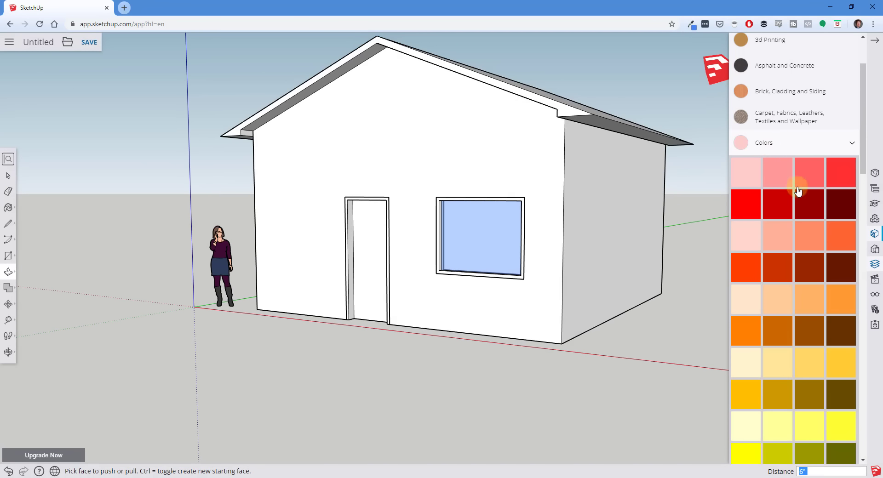
{"action": "scroll", "coordinate": [807, 292], "scroll_direction": "down", "scroll_amount": 4}
{"action": "scroll", "coordinate": [807, 291], "scroll_direction": "down", "scroll_amount": 12}
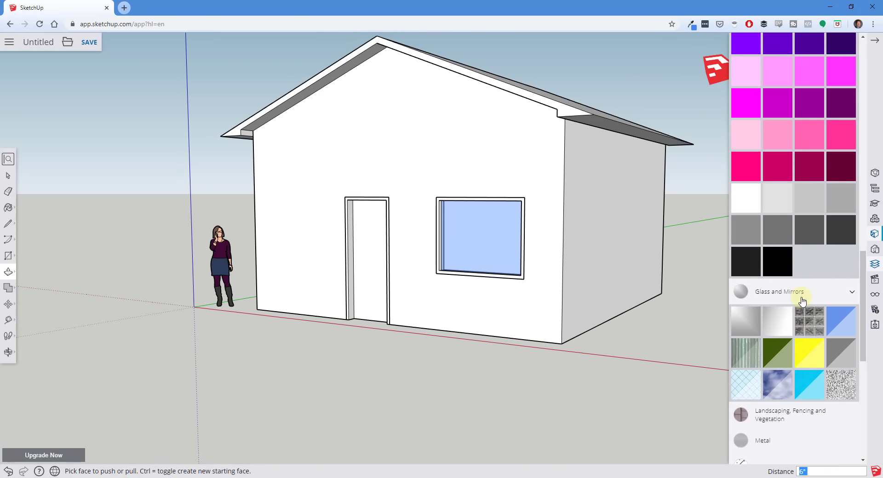
{"action": "left_click", "coordinate": [777, 232]}
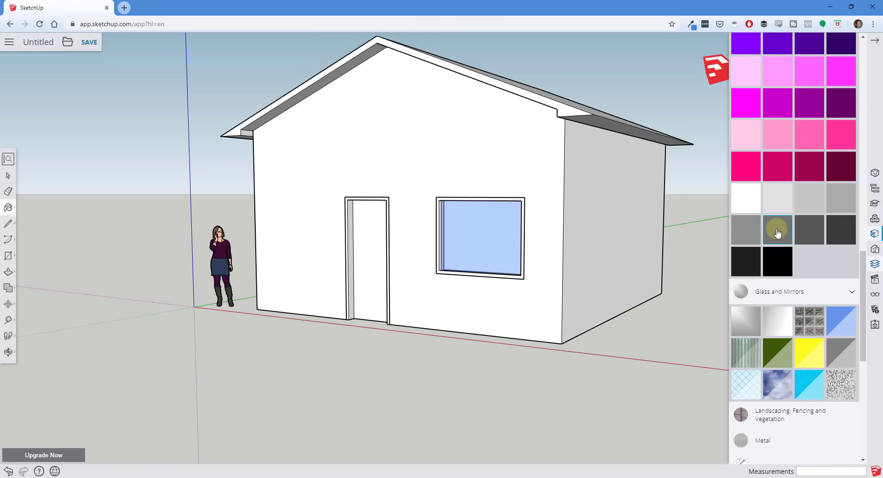
{"action": "scroll", "coordinate": [361, 223], "scroll_direction": "up", "scroll_amount": 4}
{"action": "left_click", "coordinate": [341, 215]}
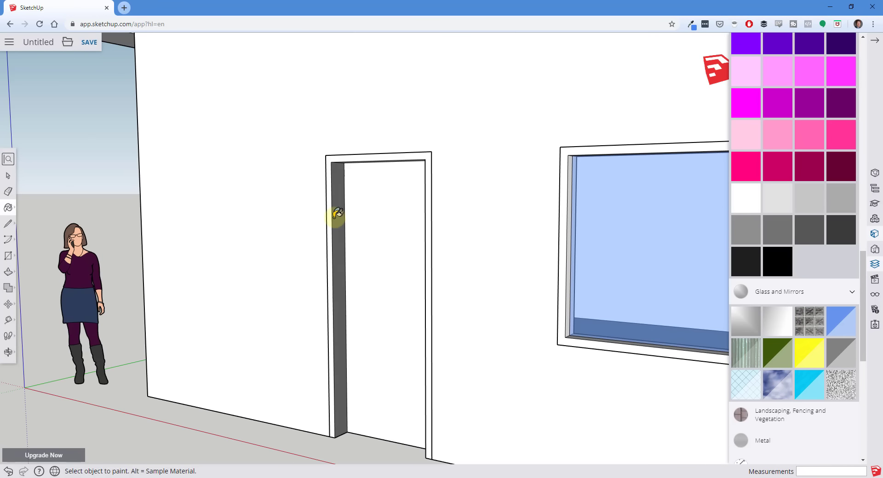
{"action": "left_click", "coordinate": [328, 214]}
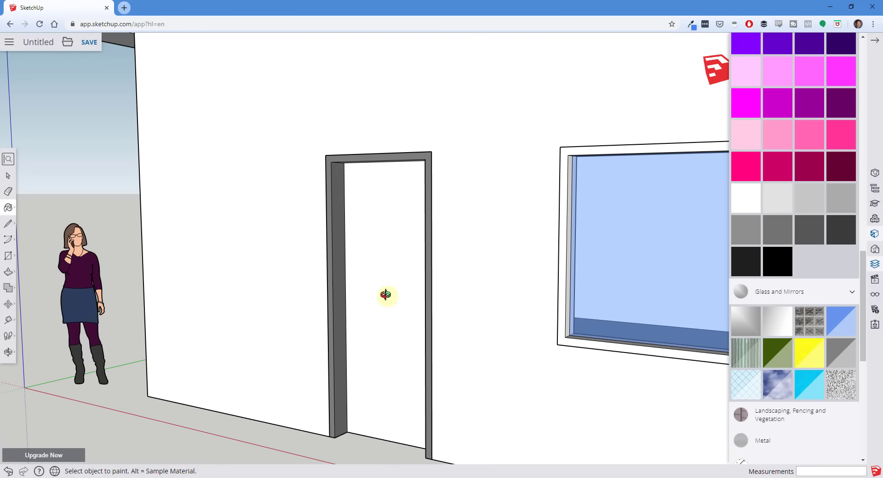
- Paint the door frame's opposite inner side face with the same medium-dark gray
{"action": "mouse_move", "coordinate": [385, 296]}
{"action": "middle_mouse_down"}
{"action": "mouse_move", "coordinate": [717, 256]}
{"action": "mouse_move", "coordinate": [459, 256]}
{"action": "middle_mouse_up"}
{"action": "left_click", "coordinate": [475, 220]}
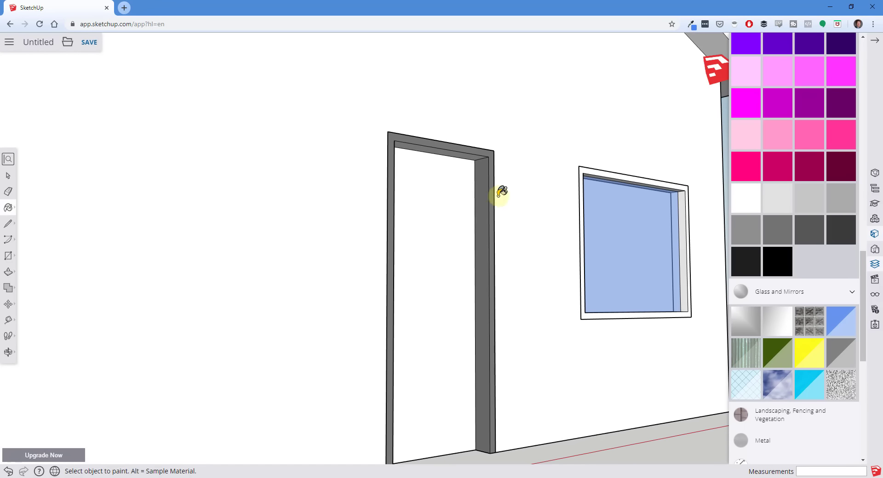
{"action": "middle_click_drag", "start_coordinate": [498, 195], "coordinate": [291, 258]}
{"action": "key", "text": "space"}
- Inside the window group, paint the frame's front and inner faces with the slightly lighter gray from Colors
{"action": "scroll", "coordinate": [539, 233], "scroll_direction": "down", "scroll_amount": 5}
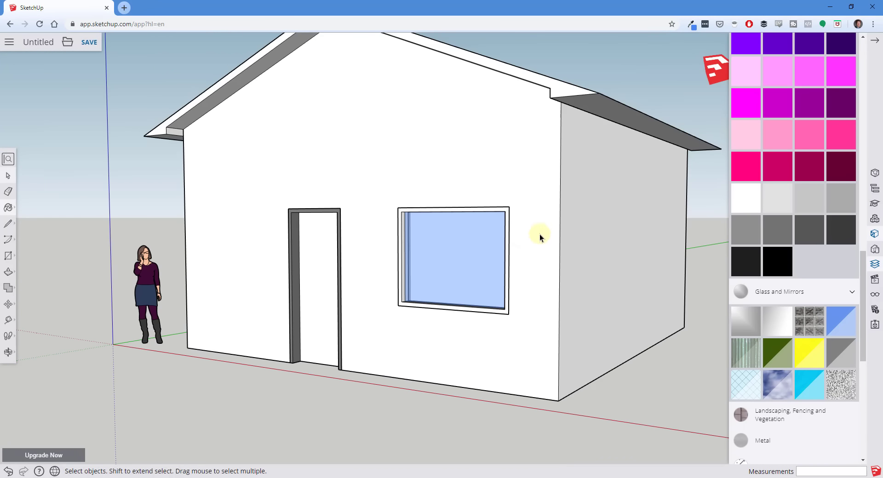
{"action": "scroll", "coordinate": [499, 230], "scroll_direction": "up", "scroll_amount": 5}
{"action": "left_click", "coordinate": [436, 247]}
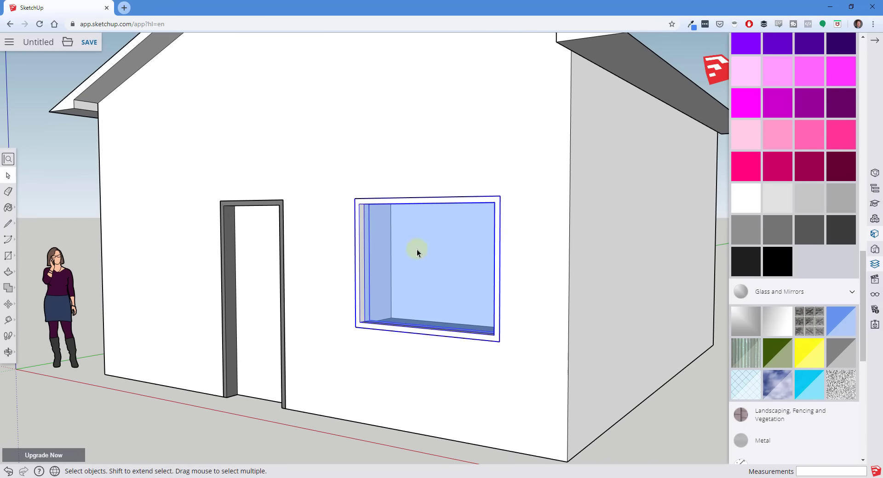
{"action": "double_click", "coordinate": [417, 249]}
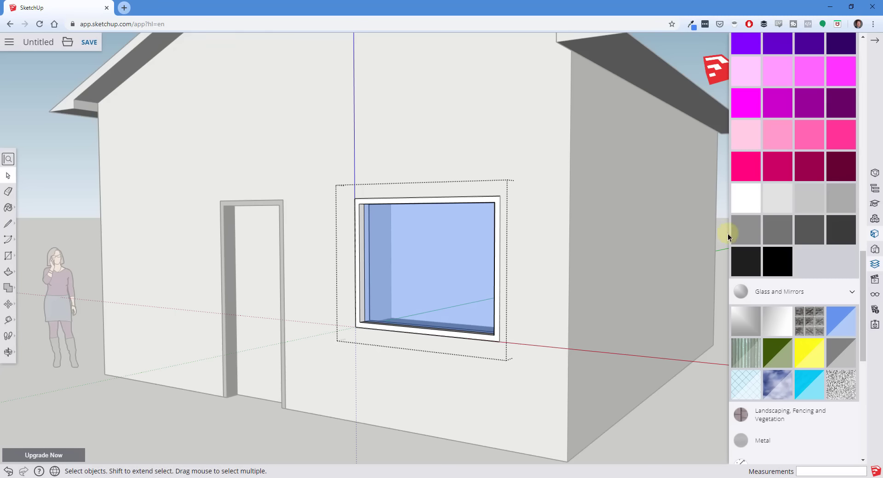
{"action": "left_click", "coordinate": [749, 234]}
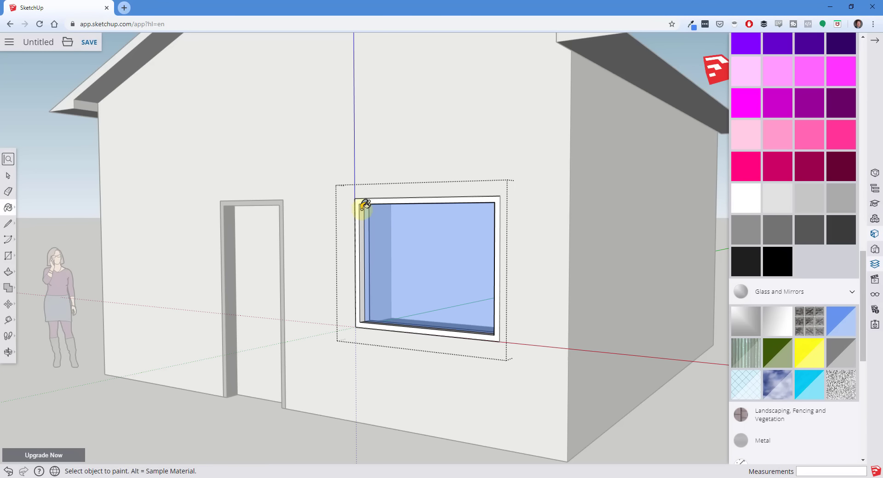
{"action": "left_click", "coordinate": [363, 207]}
{"action": "left_click", "coordinate": [357, 201]}
{"action": "mouse_move", "coordinate": [393, 236]}
{"action": "middle_mouse_down"}
{"action": "mouse_move", "coordinate": [515, 179]}
{"action": "mouse_move", "coordinate": [622, 167]}
{"action": "middle_mouse_up"}
{"action": "scroll", "coordinate": [624, 170], "scroll_direction": "up", "scroll_amount": 3}
{"action": "key", "text": "space"}
- Hide the blue glass pane inside the window group
{"action": "scroll", "coordinate": [512, 325], "scroll_direction": "down", "scroll_amount": 6}
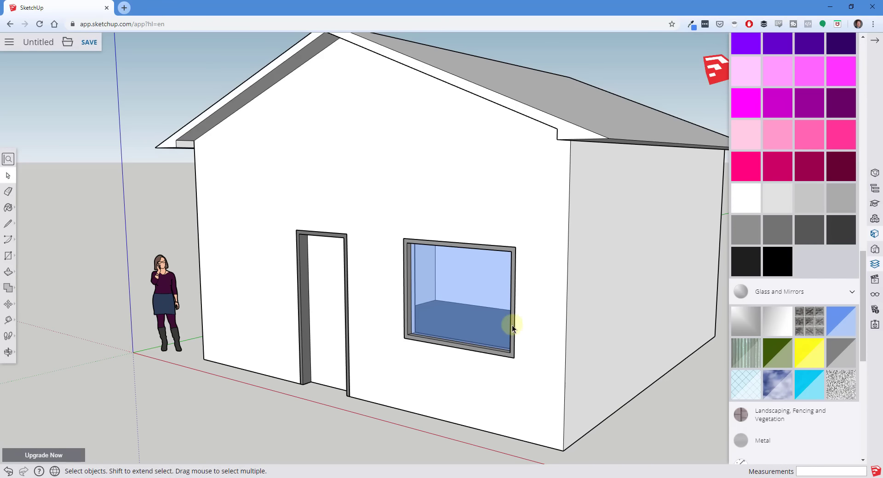
{"action": "key", "text": "o"}
{"action": "key", "text": "space"}
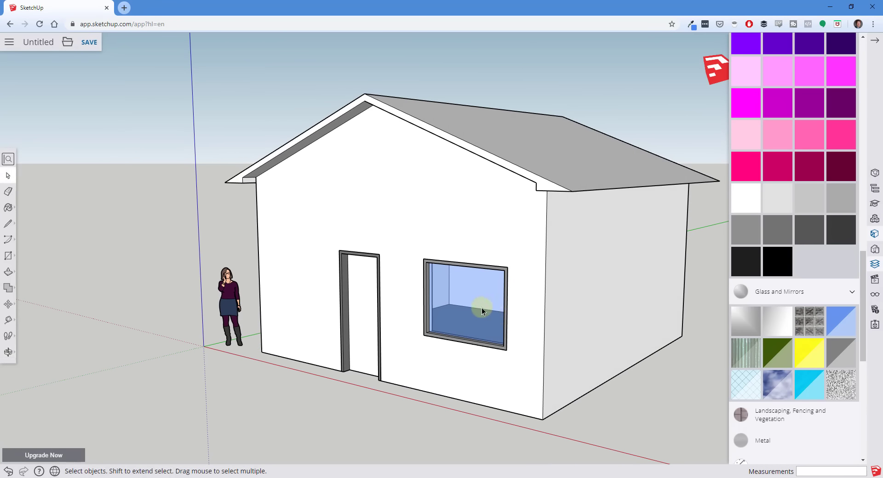
{"action": "right_click", "coordinate": [474, 305]}
{"action": "left_click", "coordinate": [464, 306]}
{"action": "double_click", "coordinate": [463, 306]}
{"action": "left_click", "coordinate": [463, 304]}
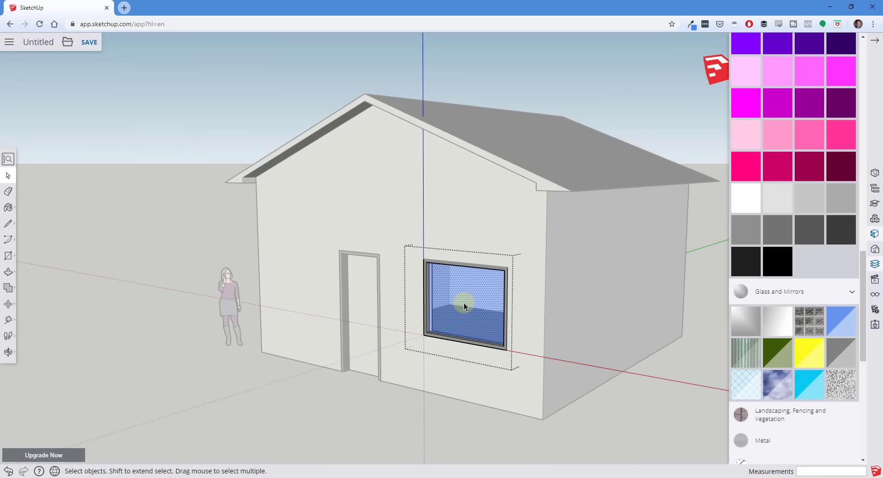
{"action": "middle_click_drag", "start_coordinate": [491, 305], "coordinate": [453, 297]}
{"action": "right_click", "coordinate": [453, 296]}
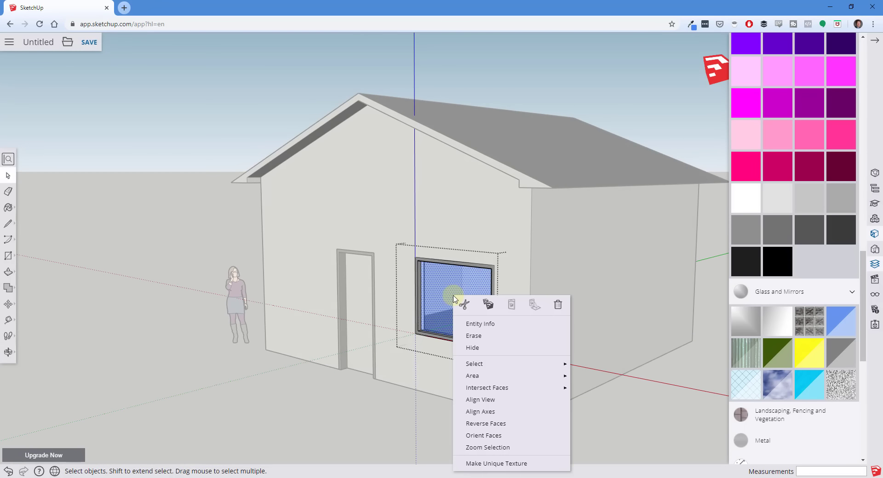
{"action": "left_click", "coordinate": [473, 348]}
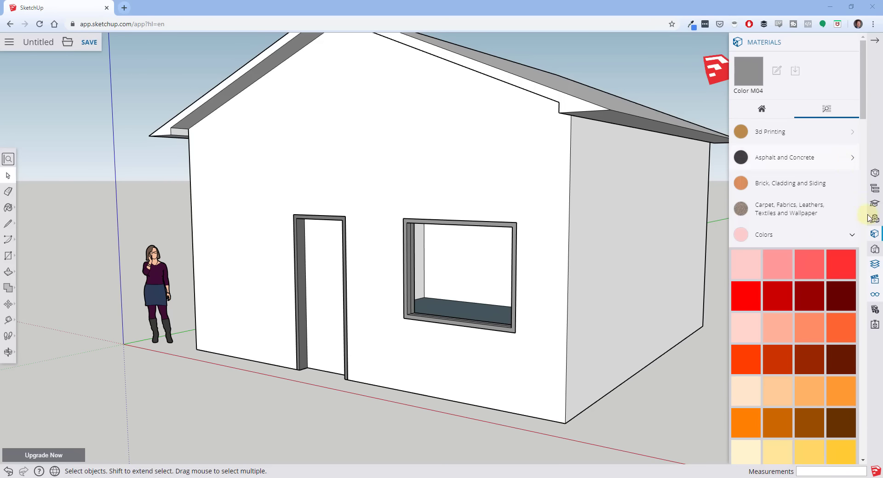
- Unhide the last hidden object to restore the window's glass pane
{"action": "left_click", "coordinate": [875, 297]}
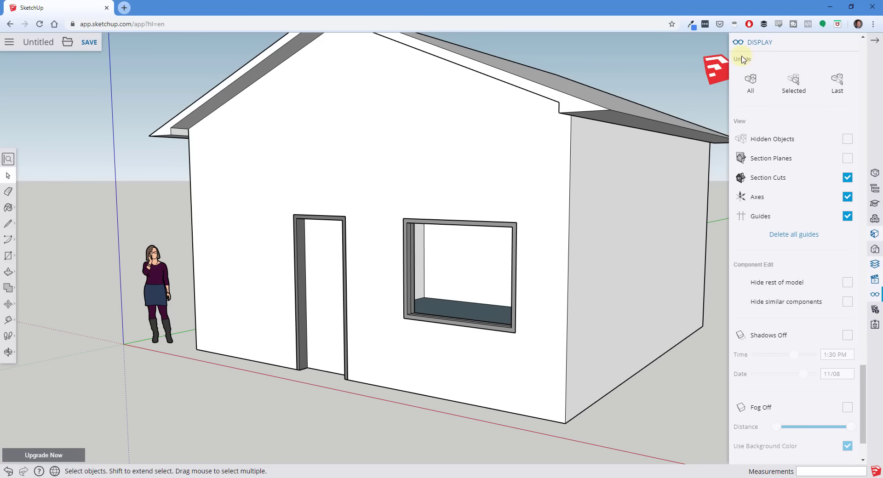
{"action": "left_click", "coordinate": [842, 87]}
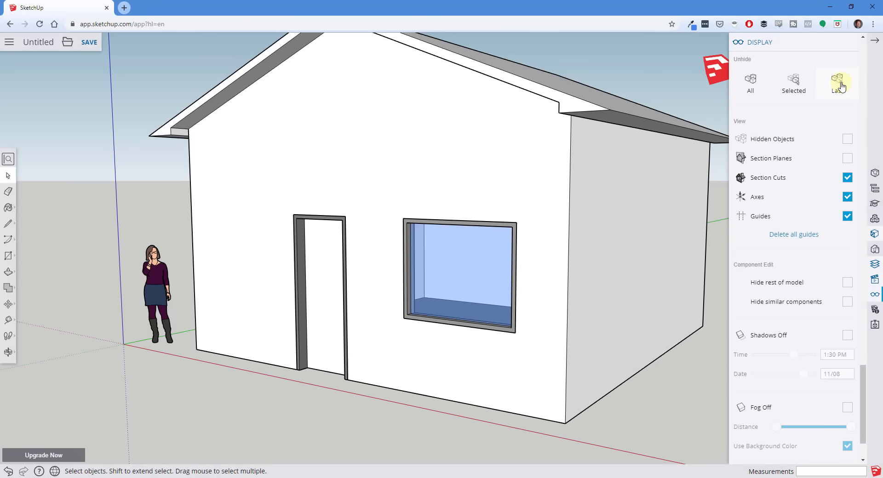
{"action": "middle_click_drag", "start_coordinate": [644, 165], "coordinate": [492, 226]}
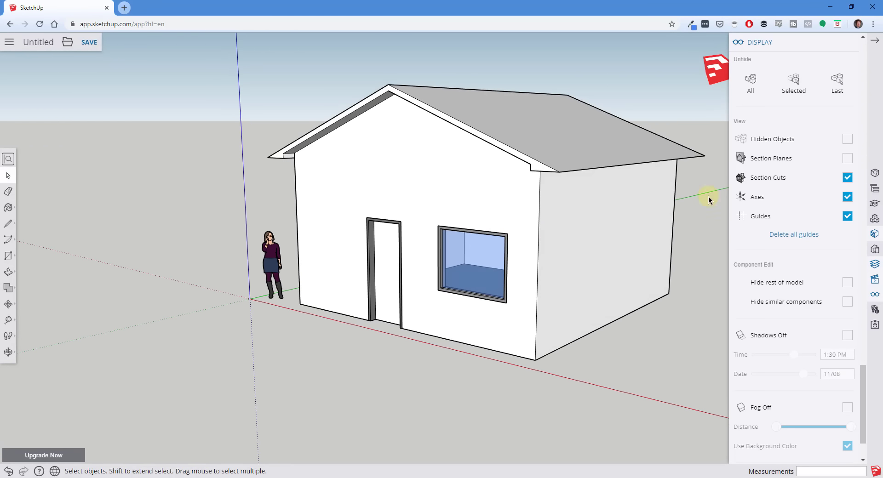
- Paint the whole wall group and the front gable face with Brick Antique 01 from Brick, Cladding and Siding
{"action": "left_click", "coordinate": [874, 235]}
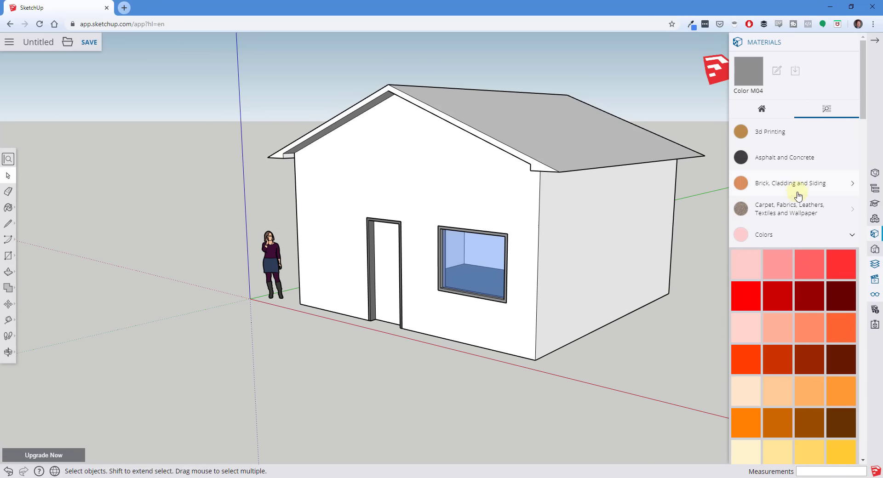
{"action": "left_click", "coordinate": [783, 188]}
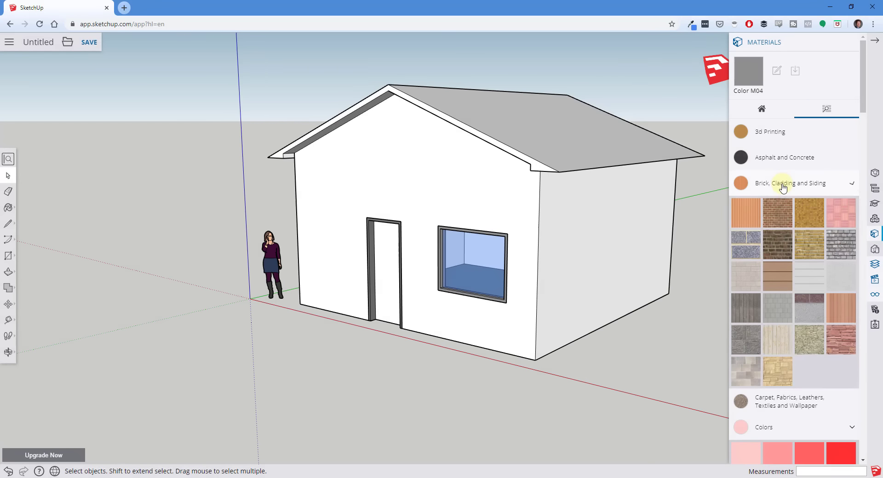
{"action": "left_click", "coordinate": [764, 224]}
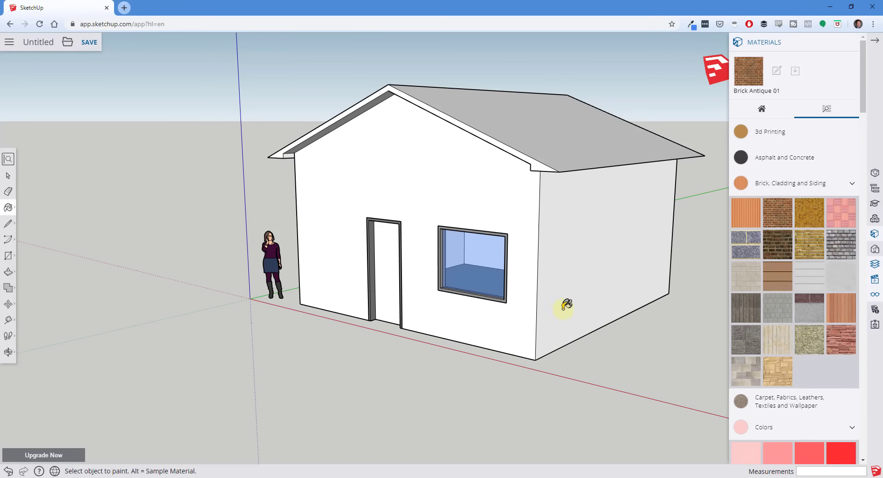
{"action": "left_click", "coordinate": [550, 305]}
{"action": "left_click", "coordinate": [460, 147]}
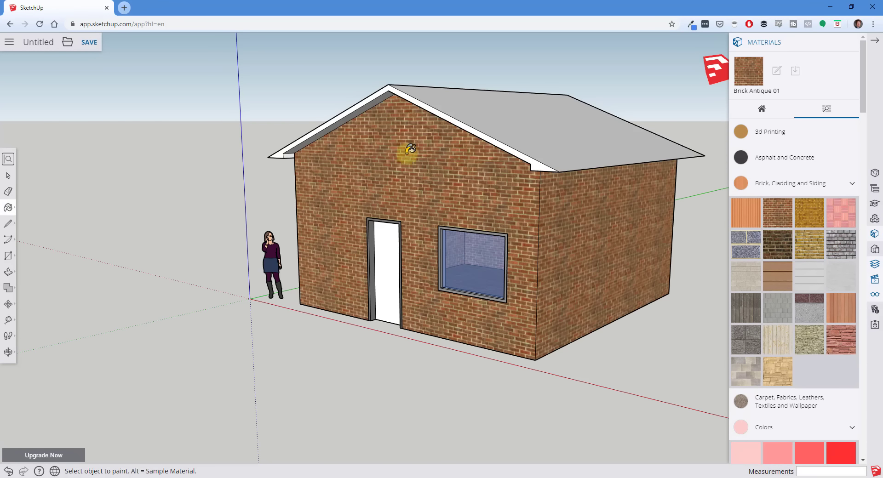
- Paint the roof slope with Roofing Shingles Asphalt from the Roofing materials
{"action": "middle_click_drag", "start_coordinate": [707, 166], "coordinate": [174, 175]}
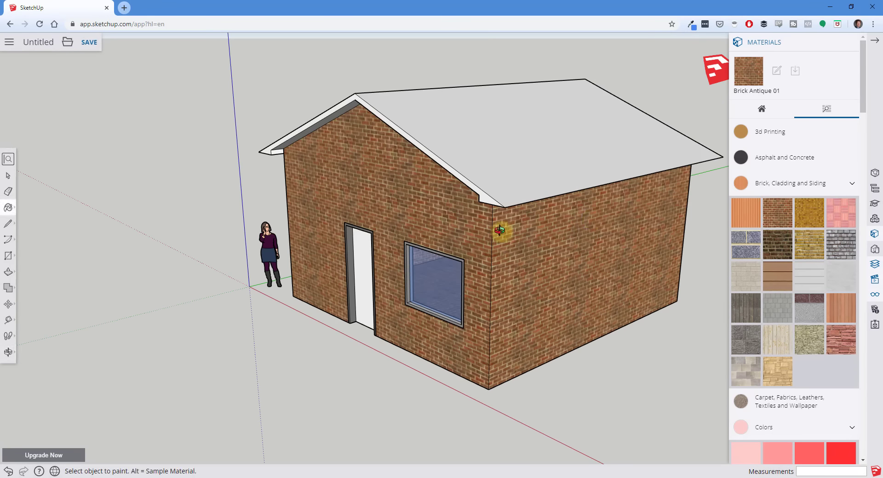
{"action": "middle_click_drag", "start_coordinate": [500, 230], "coordinate": [584, 193]}
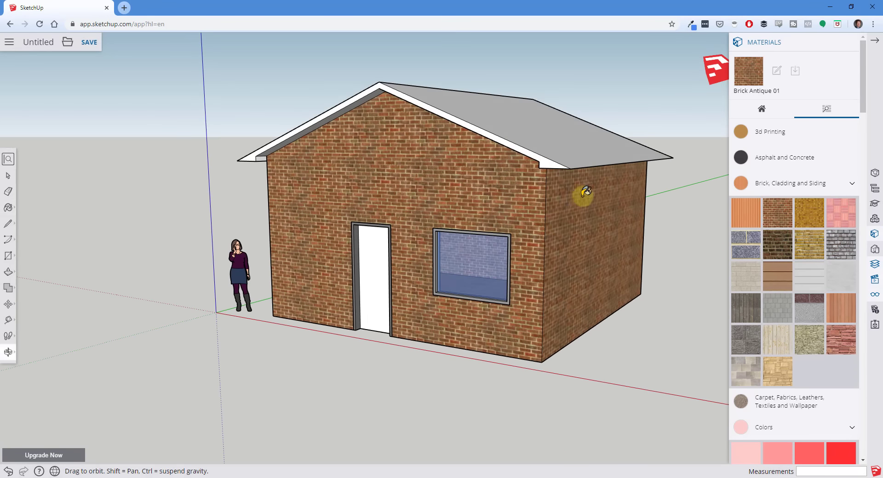
{"action": "left_click", "coordinate": [782, 182]}
{"action": "left_click", "coordinate": [755, 239]}
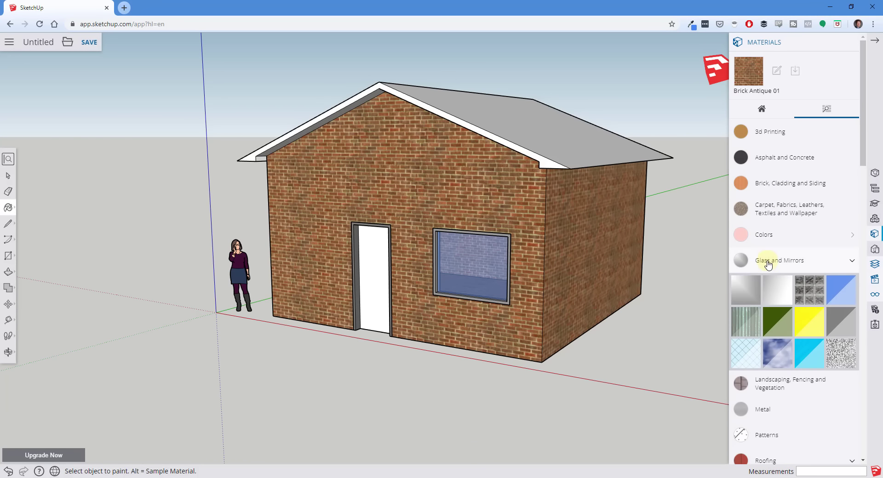
{"action": "left_click", "coordinate": [777, 269]}
{"action": "scroll", "coordinate": [771, 358], "scroll_direction": "down", "scroll_amount": 2}
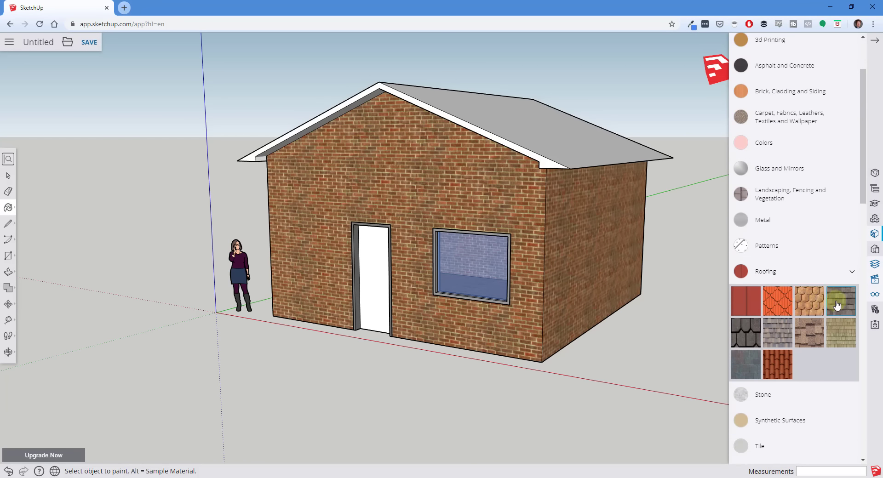
{"action": "left_click", "coordinate": [841, 301]}
{"action": "left_click", "coordinate": [566, 140]}
- Examine the wall group from below, inside the group and through the window to check which faces carry the brick
{"action": "mouse_move", "coordinate": [353, 119]}
{"action": "middle_mouse_down"}
{"action": "mouse_move", "coordinate": [650, 173]}
{"action": "mouse_move", "coordinate": [483, 144]}
{"action": "mouse_move", "coordinate": [485, 212]}
{"action": "mouse_move", "coordinate": [252, 178]}
{"action": "middle_mouse_up"}
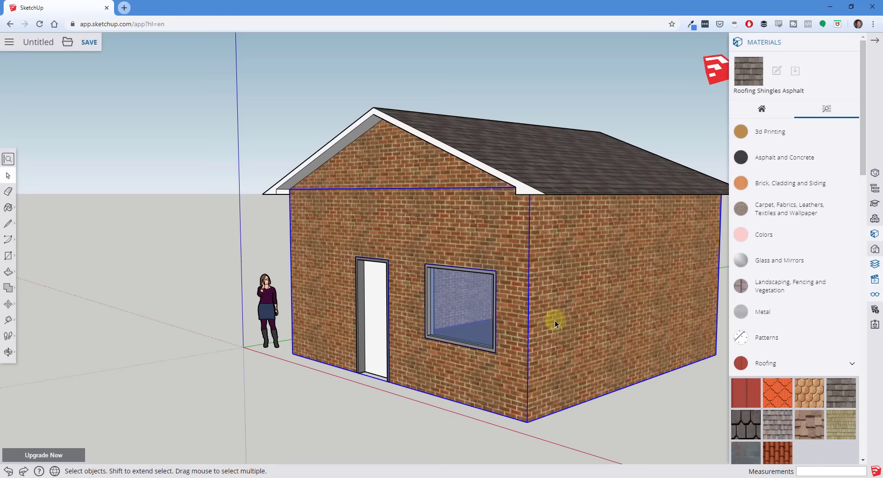
{"action": "middle_click_drag", "start_coordinate": [554, 321], "coordinate": [529, 110]}
{"action": "scroll", "coordinate": [534, 298], "scroll_direction": "up", "scroll_amount": 5}
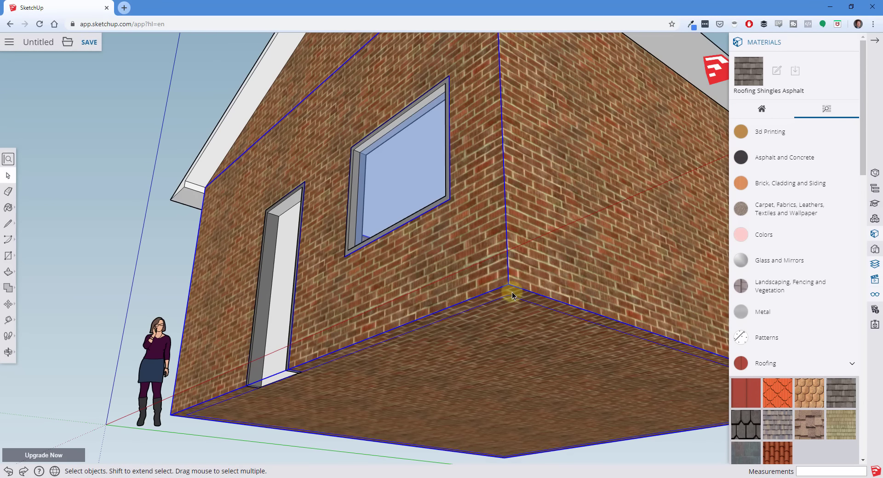
{"action": "double_click", "coordinate": [510, 292]}
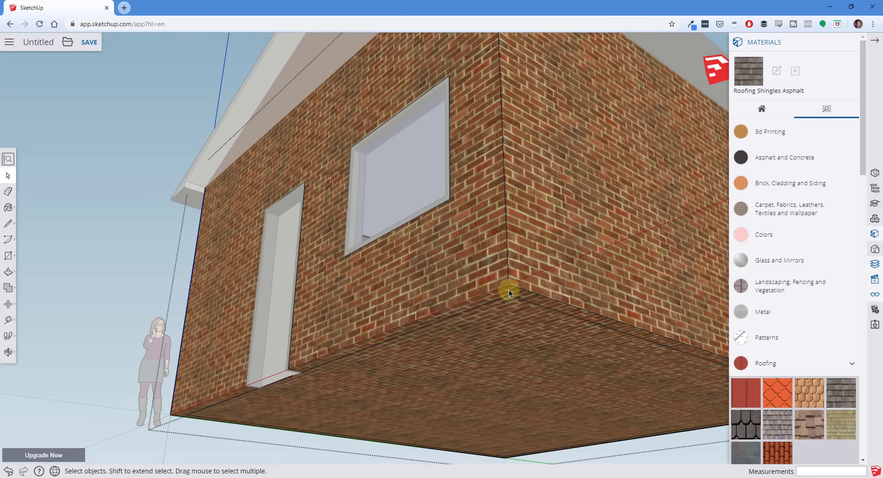
{"action": "left_click", "coordinate": [524, 239]}
{"action": "scroll", "coordinate": [545, 299], "scroll_direction": "down", "scroll_amount": 6}
{"action": "middle_click_drag", "start_coordinate": [524, 241], "coordinate": [564, 293]}
{"action": "left_click", "coordinate": [598, 378]}
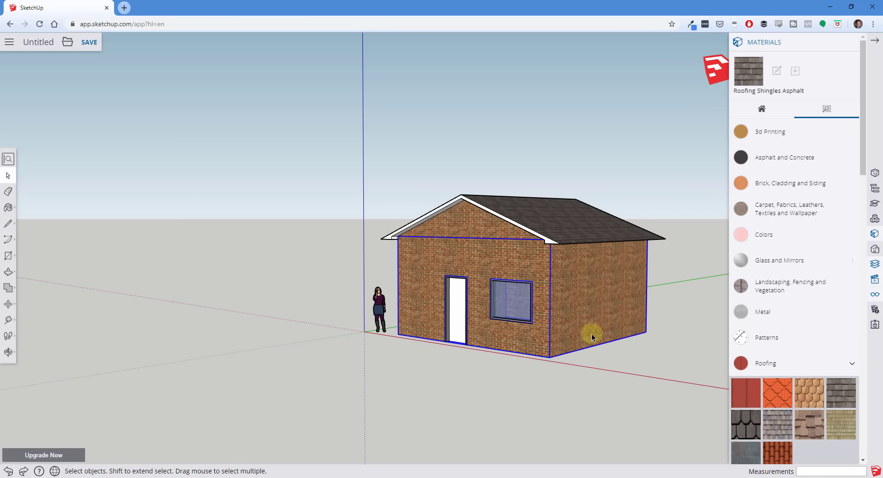
{"action": "middle_click_drag", "start_coordinate": [592, 330], "coordinate": [558, 369]}
{"action": "scroll", "coordinate": [511, 319], "scroll_direction": "up", "scroll_amount": 3}
{"action": "scroll", "coordinate": [511, 317], "scroll_direction": "up", "scroll_amount": 3}
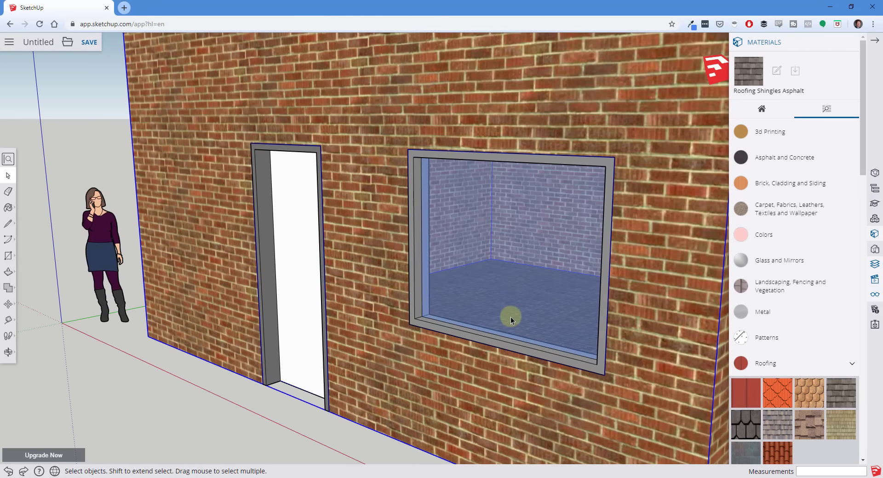
{"action": "scroll", "coordinate": [507, 317], "scroll_direction": "down", "scroll_amount": 5}
{"action": "middle_click_drag", "start_coordinate": [618, 305], "coordinate": [615, 300]}
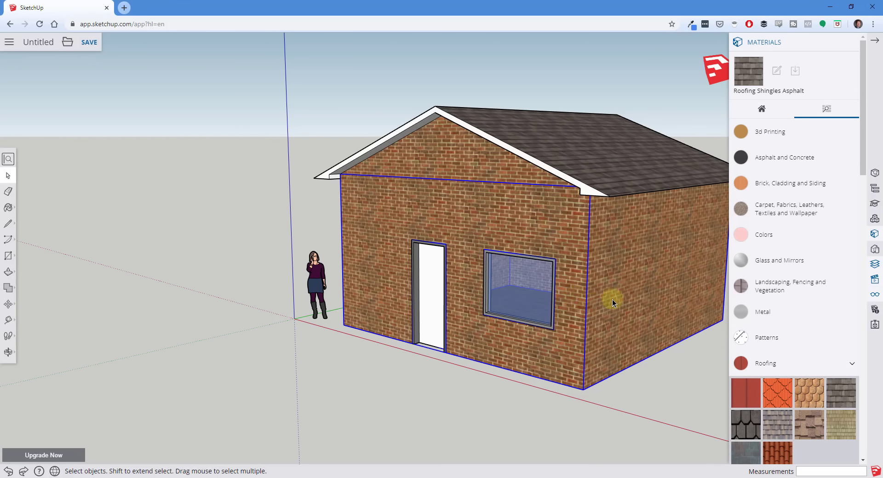
{"action": "middle_click_drag", "start_coordinate": [611, 300], "coordinate": [636, 275]}
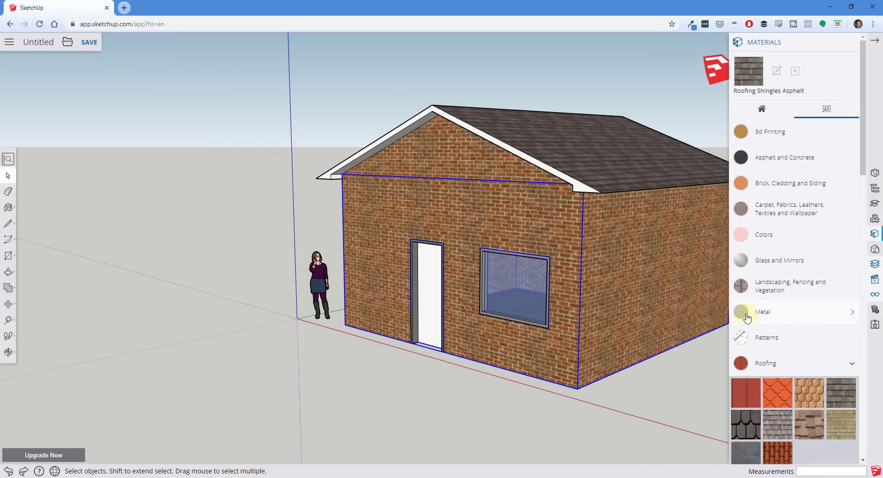
- Sample the unpainted white material from the roof's front fascia and apply it to the whole wall group
{"action": "scroll", "coordinate": [808, 196], "scroll_direction": "down", "scroll_amount": 9}
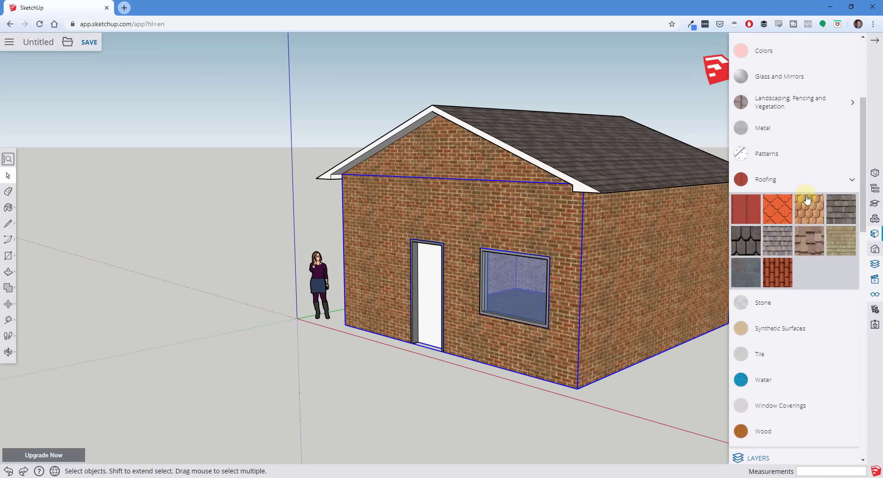
{"action": "scroll", "coordinate": [805, 186], "scroll_direction": "up", "scroll_amount": 9}
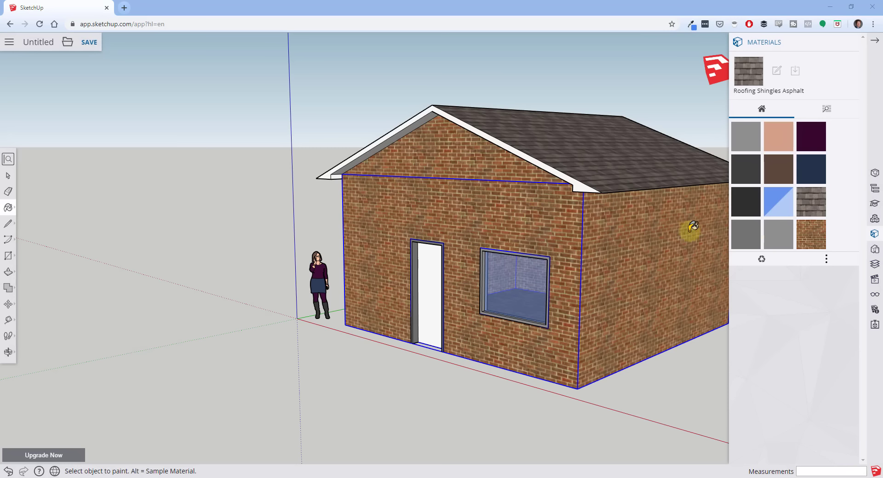
{"action": "left_click", "coordinate": [8, 209]}
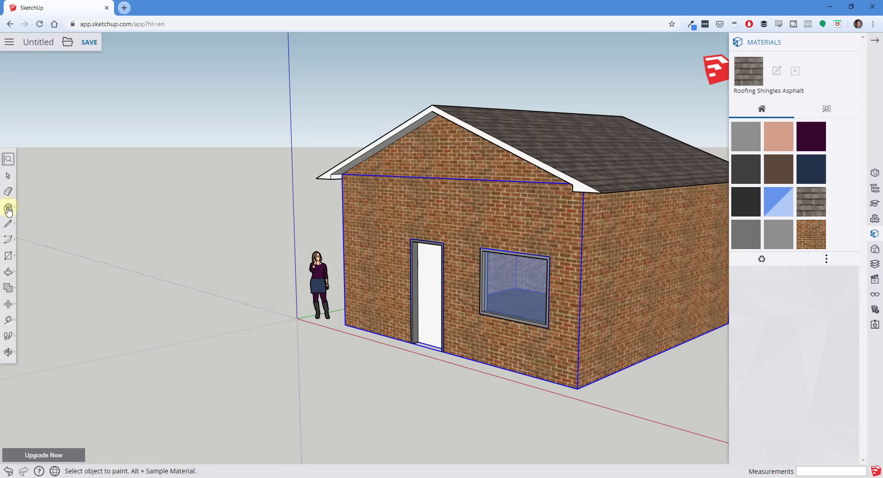
{"action": "left_click", "coordinate": [9, 209]}
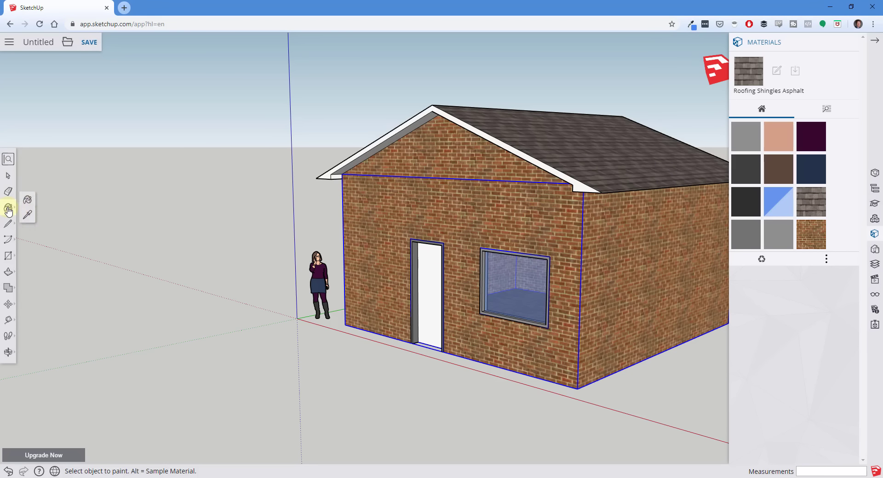
{"action": "left_click", "coordinate": [30, 218]}
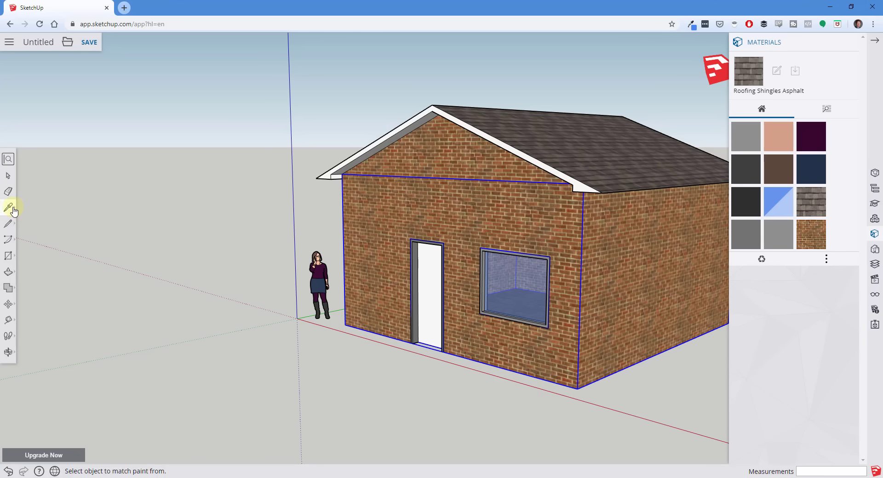
{"action": "left_click", "coordinate": [579, 186]}
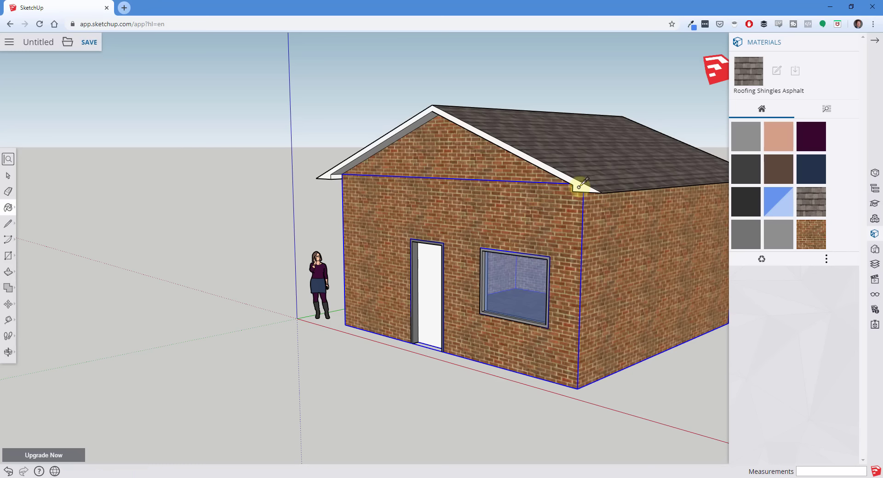
{"action": "left_click", "coordinate": [565, 222]}
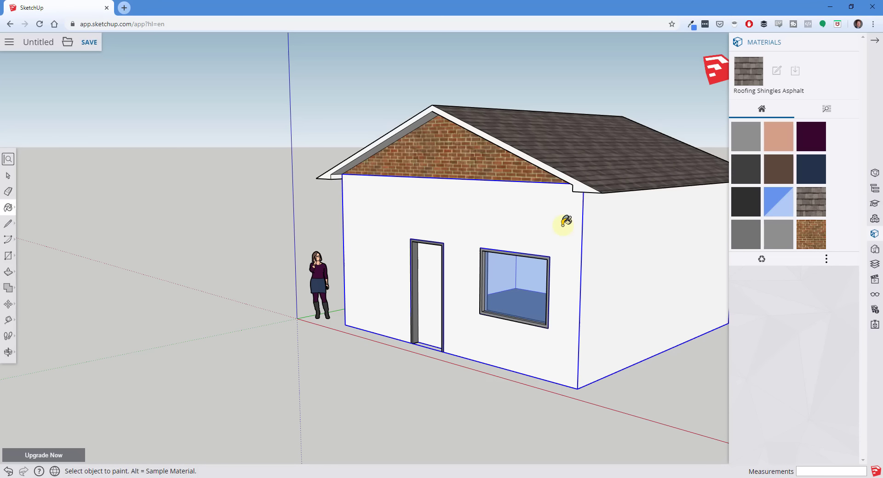
- Open the wall group for editing and select the front wall face
{"action": "left_click", "coordinate": [826, 108]}
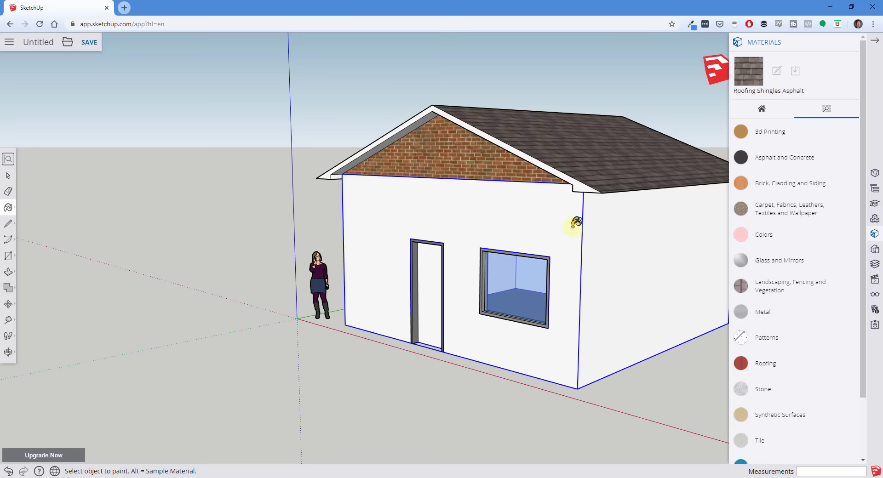
{"action": "mouse_move", "coordinate": [598, 230]}
{"action": "middle_mouse_down"}
{"action": "mouse_move", "coordinate": [636, 226]}
{"action": "mouse_move", "coordinate": [604, 228]}
{"action": "middle_mouse_up"}
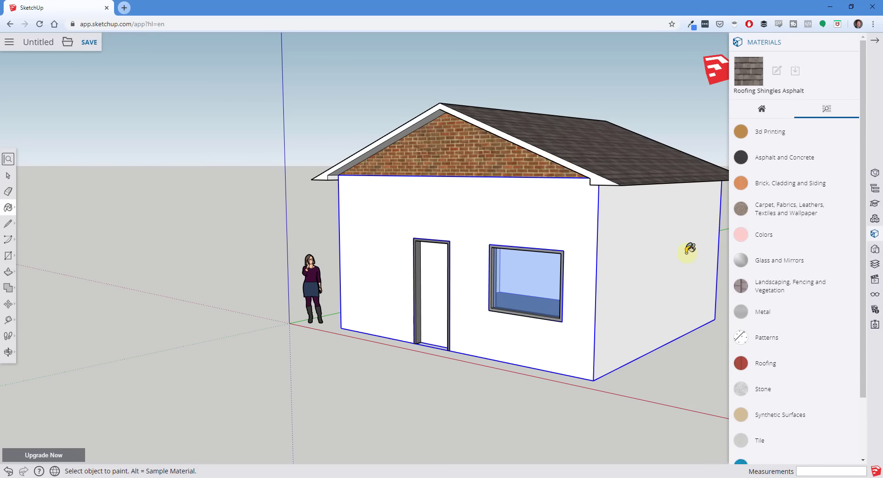
{"action": "scroll", "coordinate": [688, 252], "scroll_direction": "up", "scroll_amount": 2}
{"action": "scroll", "coordinate": [587, 248], "scroll_direction": "down", "scroll_amount": 4}
{"action": "scroll", "coordinate": [675, 255], "scroll_direction": "down", "scroll_amount": 1}
{"action": "mouse_move", "coordinate": [689, 255]}
{"action": "middle_mouse_down", "text": "shift"}
{"action": "mouse_move", "coordinate": [612, 265]}
{"action": "mouse_move", "coordinate": [627, 256]}
{"action": "middle_mouse_up", "text": "shift"}
{"action": "key", "text": "space"}
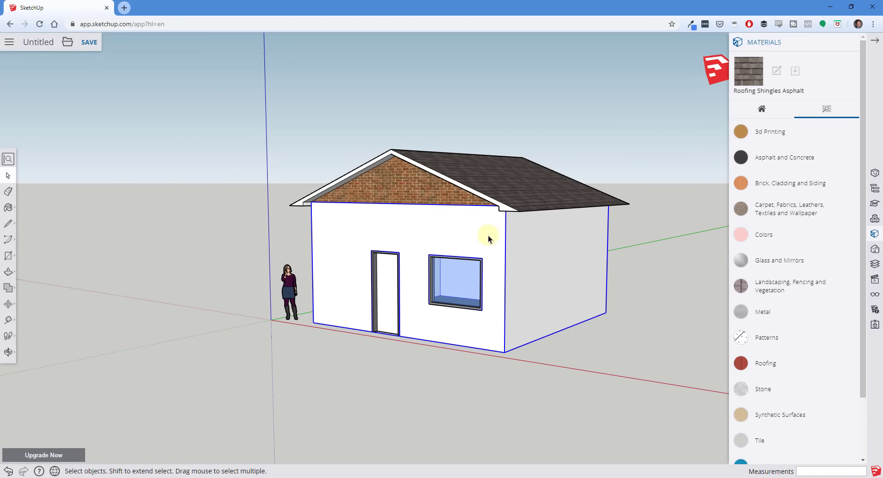
{"action": "double_click", "coordinate": [490, 244]}
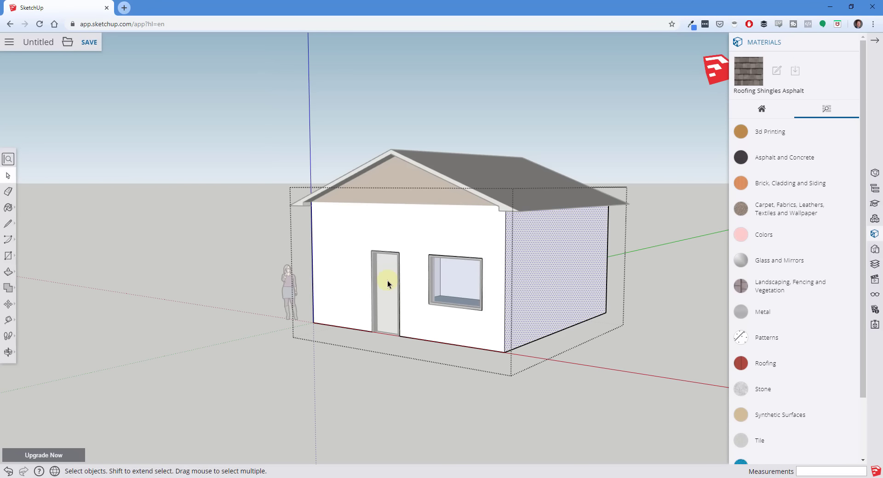
{"action": "left_click", "coordinate": [337, 274]}
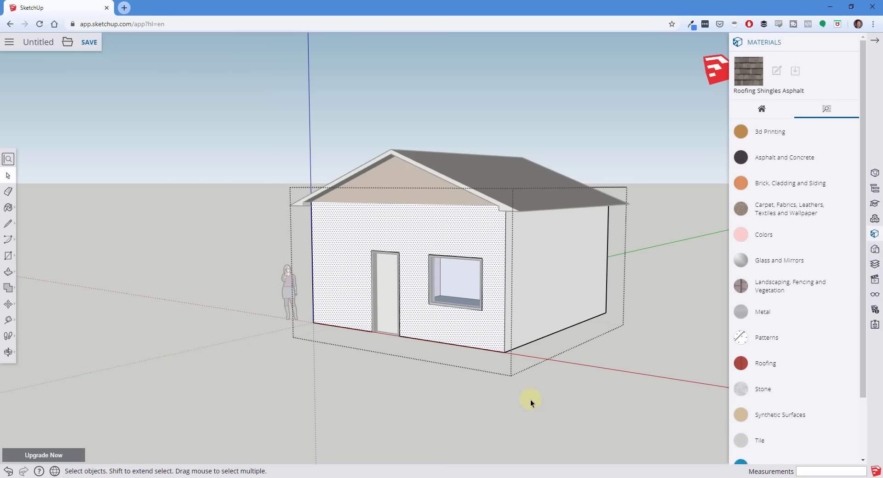
{"action": "middle_click_drag", "start_coordinate": [545, 360], "coordinate": [448, 340]}
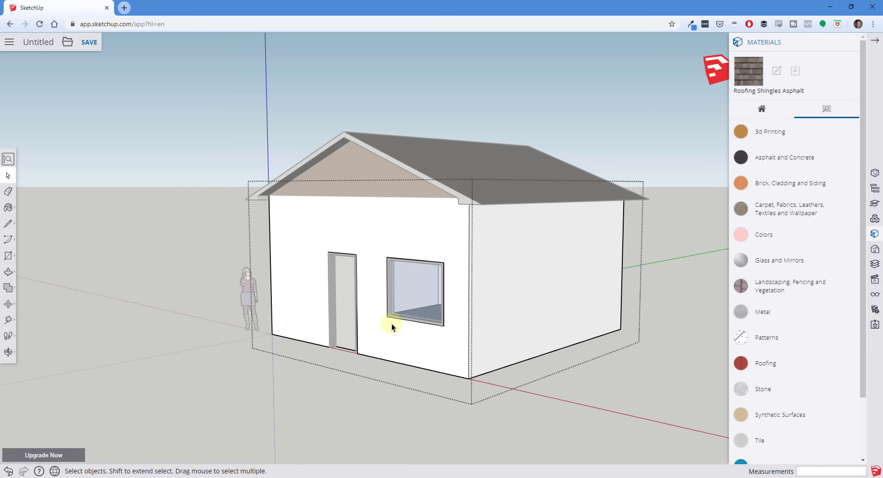
{"action": "left_click", "coordinate": [455, 325]}
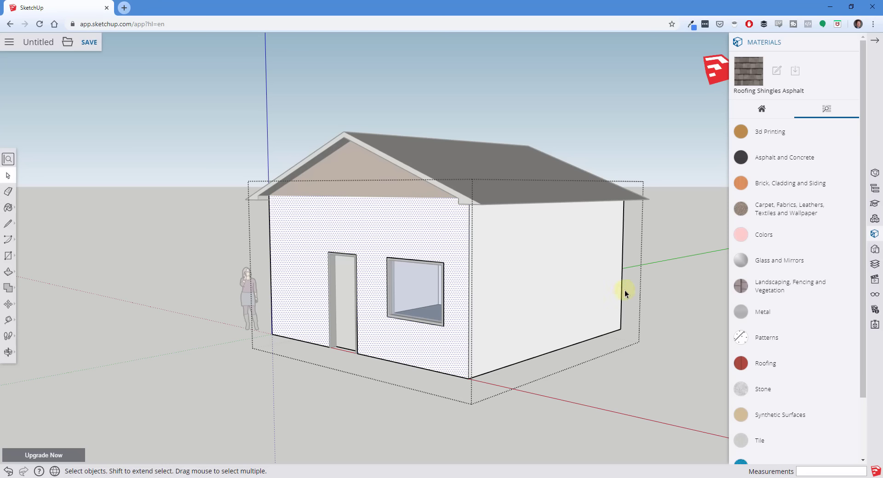
- Draw horizontal lines on the front wall at windowsill height, from the window to the door frame and 2' to the nearby corner
{"action": "scroll", "coordinate": [380, 319], "scroll_direction": "up", "scroll_amount": 3}
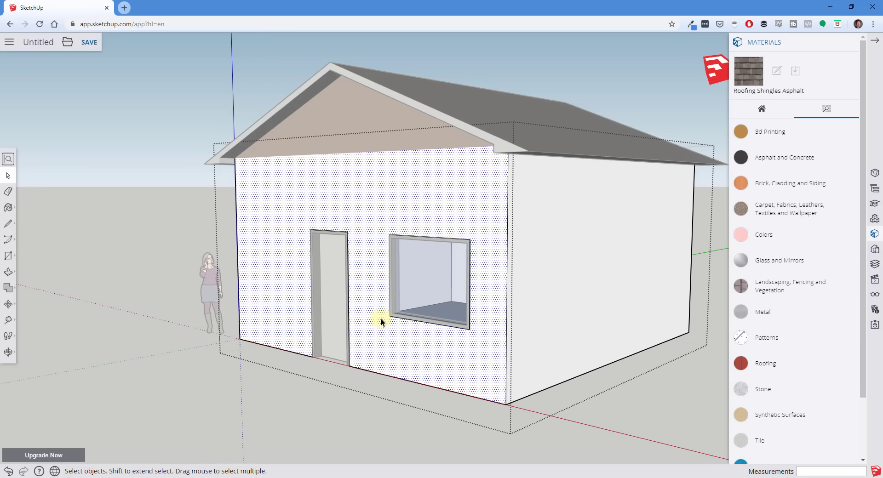
{"action": "key", "text": "l"}
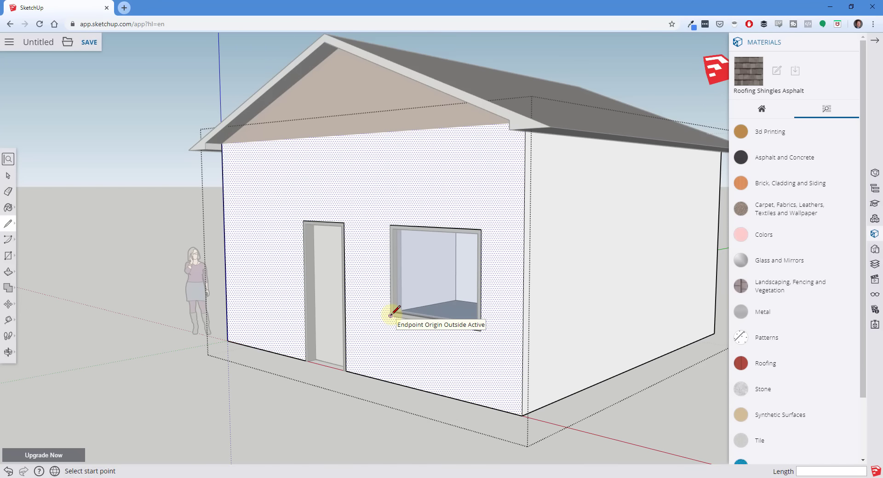
{"action": "left_click", "coordinate": [391, 315]}
{"action": "key", "text": "space"}
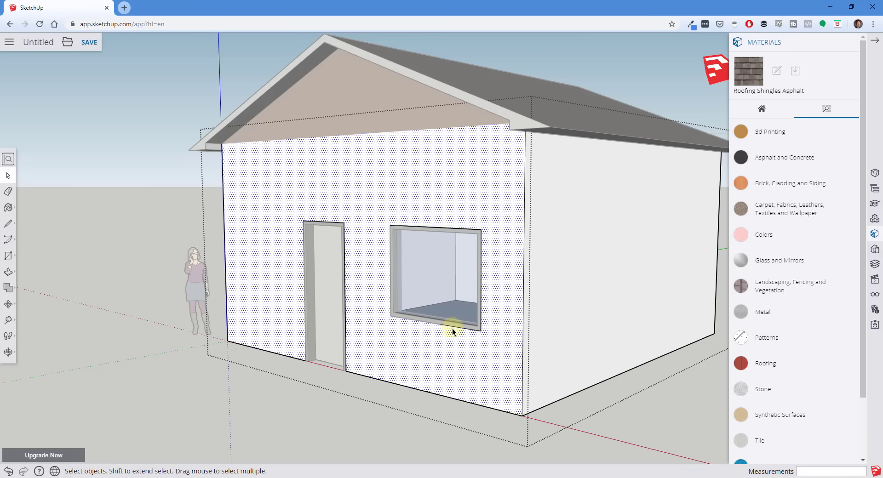
{"action": "key", "text": "l"}
{"action": "left_click", "coordinate": [390, 316]}
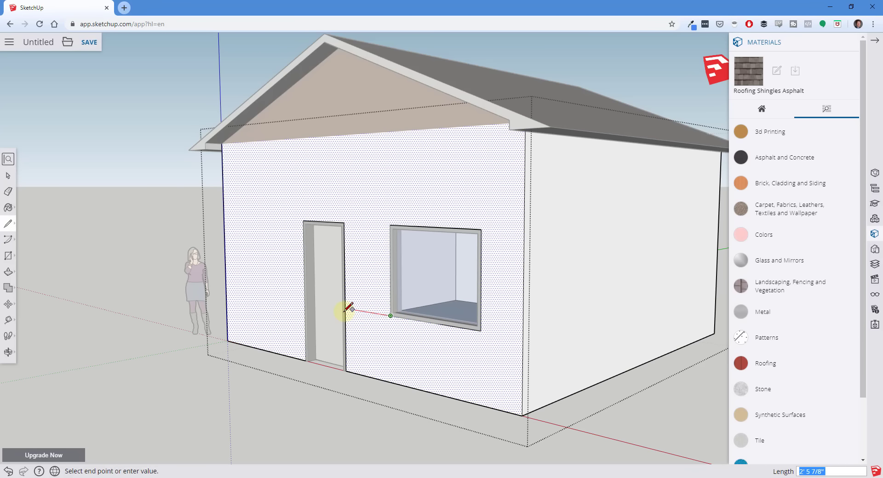
{"action": "left_click", "coordinate": [345, 309]}
{"action": "left_click", "coordinate": [481, 331]}
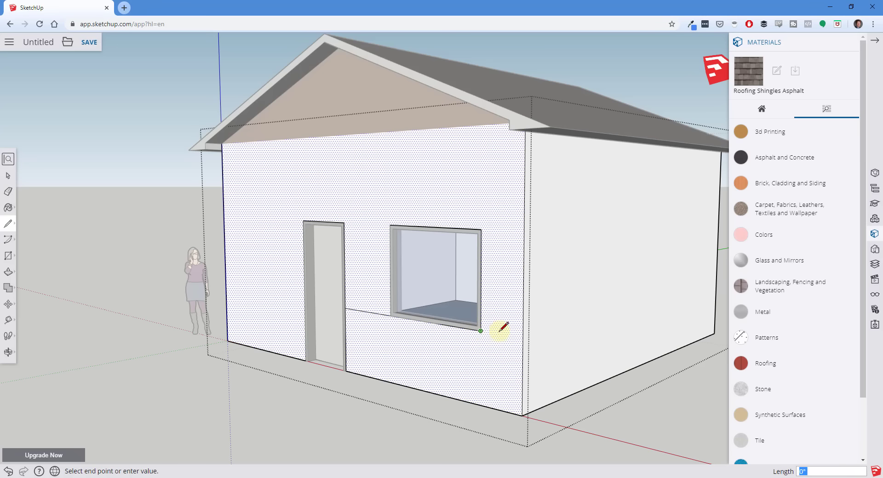
{"action": "left_click", "coordinate": [523, 338]}
{"action": "left_click", "coordinate": [523, 338]}
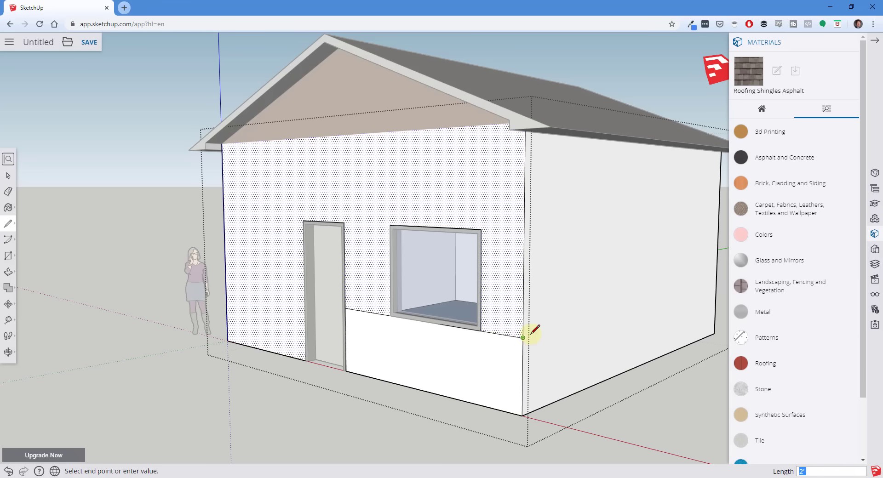
- Continue the windowsill-height line horizontally across both side walls and the rear wall
{"action": "left_click", "coordinate": [709, 285]}
{"action": "middle_click_drag", "start_coordinate": [552, 295], "coordinate": [173, 276]}
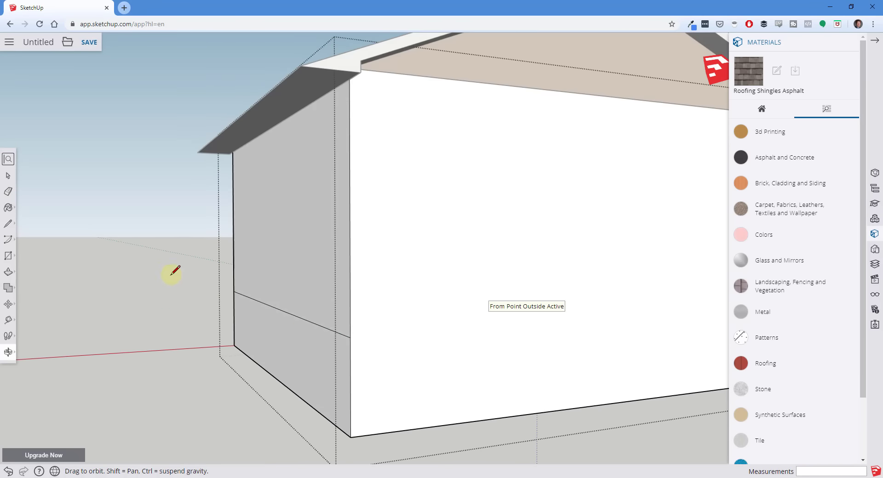
{"action": "left_click", "coordinate": [350, 338]}
{"action": "scroll", "coordinate": [350, 338], "scroll_direction": "down", "scroll_amount": 5}
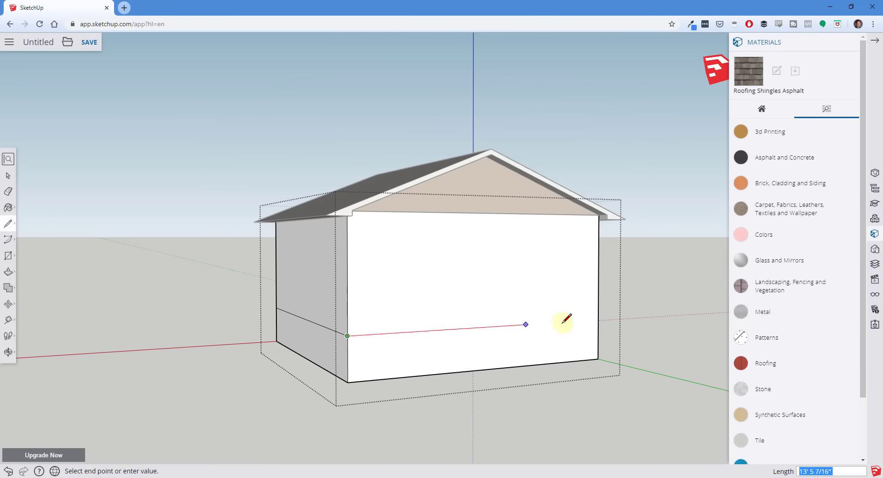
{"action": "left_click", "coordinate": [598, 319]}
{"action": "middle_click_drag", "start_coordinate": [606, 321], "coordinate": [305, 335]}
{"action": "left_click", "coordinate": [339, 336]}
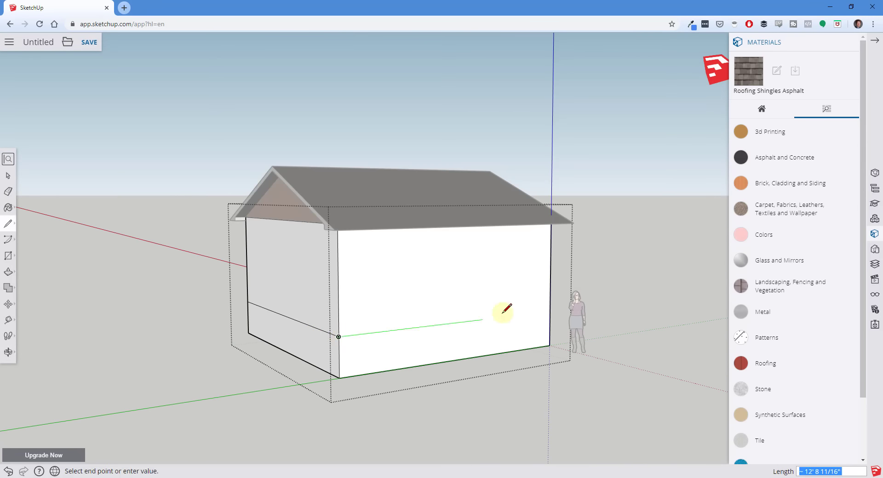
{"action": "left_click", "coordinate": [549, 307]}
- Draw a 7' horizontal line at windowsill height from the remaining front corner to the door frame
{"action": "mouse_move", "coordinate": [574, 305]}
{"action": "middle_mouse_down"}
{"action": "mouse_move", "coordinate": [301, 302]}
{"action": "mouse_move", "coordinate": [380, 309]}
{"action": "middle_mouse_up"}
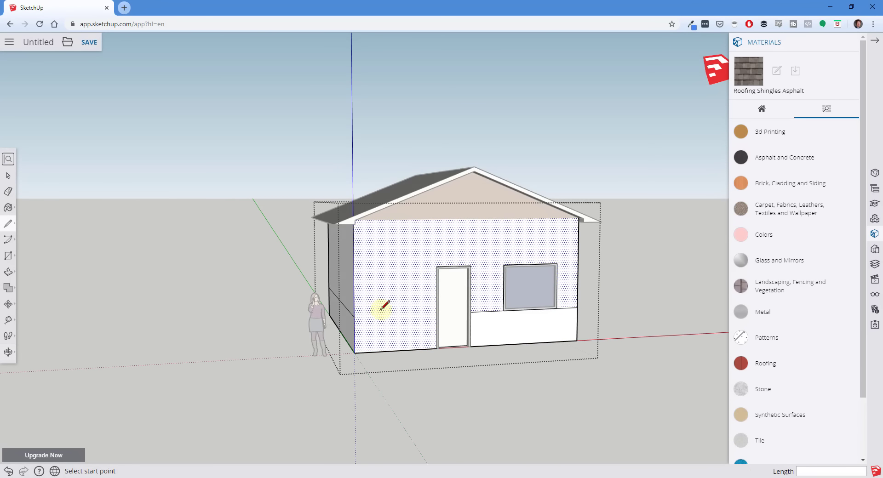
{"action": "left_click", "coordinate": [354, 316]}
{"action": "scroll", "coordinate": [438, 312], "scroll_direction": "up", "scroll_amount": 1}
{"action": "left_click", "coordinate": [437, 314]}
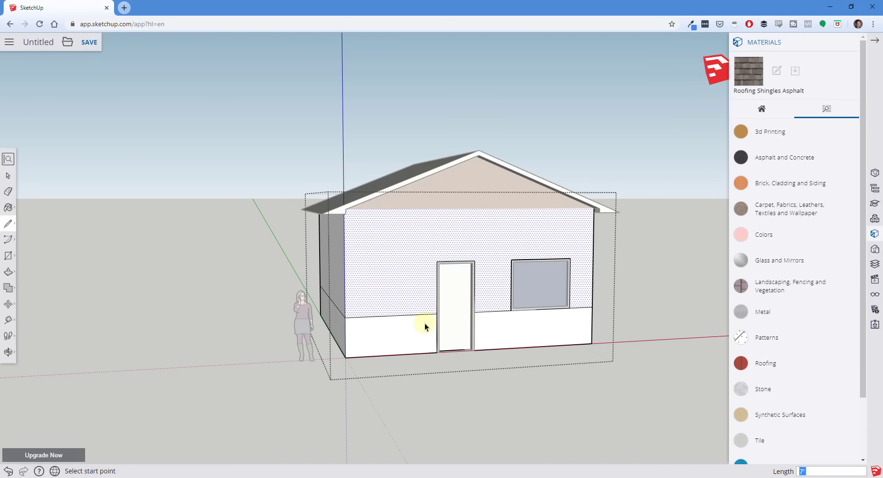
- Select the lower front wall areas on both sides of the door to check that they are separate faces
{"action": "key", "text": "space"}
{"action": "left_click", "coordinate": [422, 325]}
{"action": "left_click", "coordinate": [331, 326]}
{"action": "left_click", "coordinate": [388, 334]}
{"action": "left_click", "coordinate": [503, 329]}
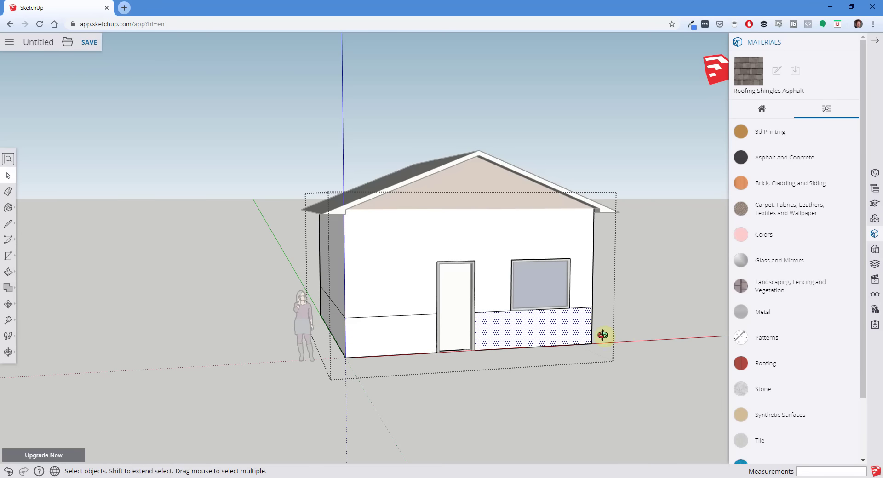
{"action": "middle_click_drag", "start_coordinate": [602, 335], "coordinate": [350, 349]}
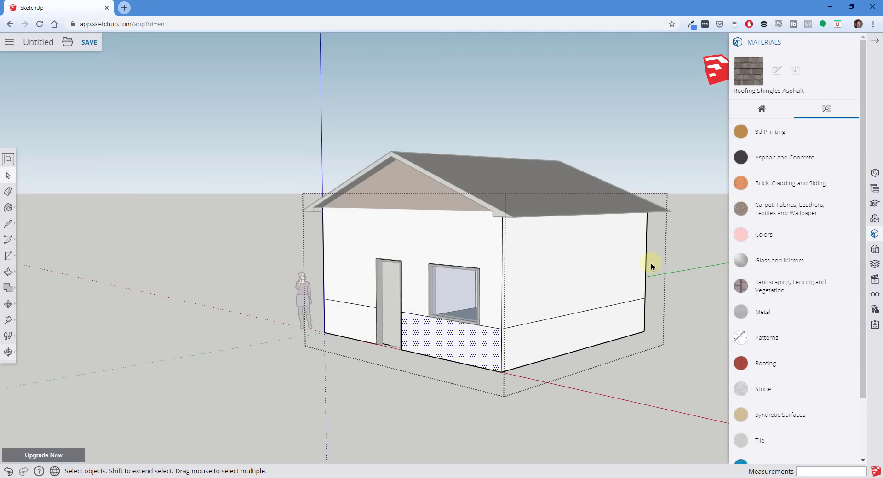
- Paint the lower wall band around the house with Brick Antique 01 from Brick, Cladding and Siding
{"action": "left_click", "coordinate": [789, 191]}
{"action": "left_click", "coordinate": [777, 213]}
{"action": "left_click", "coordinate": [455, 339]}
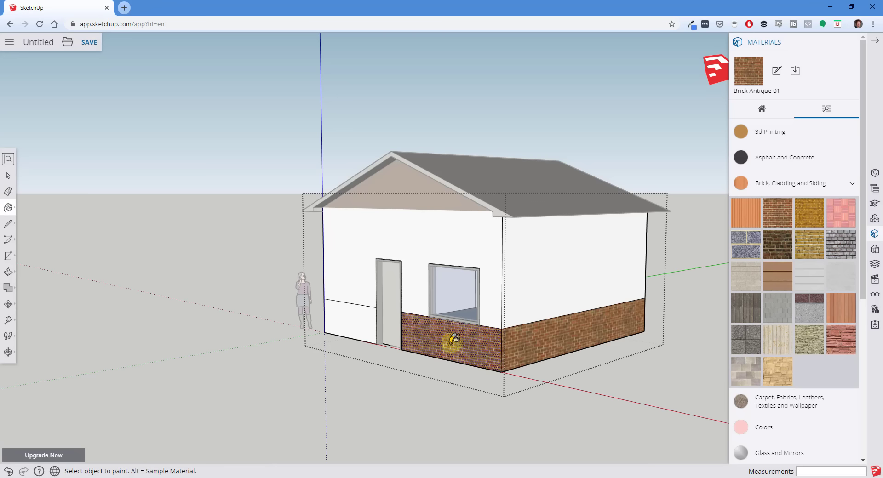
{"action": "left_click", "coordinate": [361, 328]}
{"action": "mouse_move", "coordinate": [604, 317]}
{"action": "middle_mouse_down"}
{"action": "mouse_move", "coordinate": [321, 315]}
{"action": "mouse_move", "coordinate": [542, 335]}
{"action": "middle_mouse_up"}
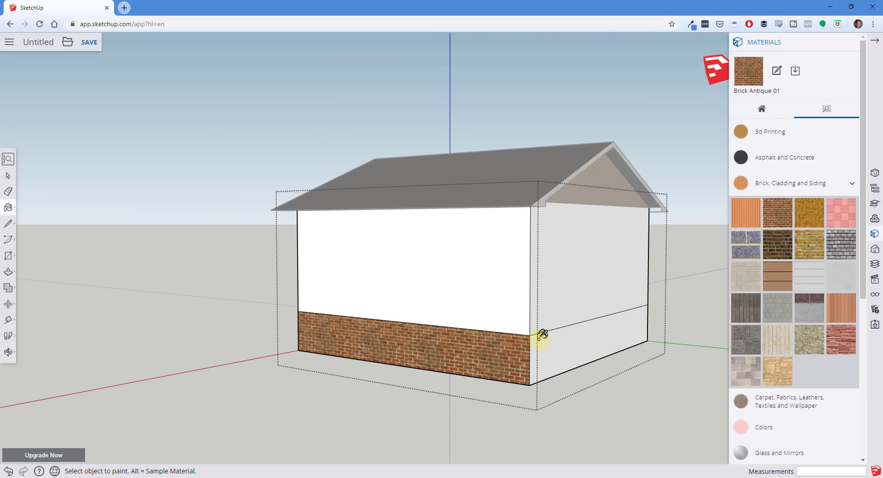
{"action": "left_click", "coordinate": [541, 335]}
{"action": "middle_click_drag", "start_coordinate": [662, 315], "coordinate": [112, 327]}
{"action": "left_click", "coordinate": [410, 345]}
{"action": "mouse_move", "coordinate": [210, 338]}
{"action": "middle_mouse_down"}
{"action": "mouse_move", "coordinate": [709, 356]}
{"action": "mouse_move", "coordinate": [257, 285]}
{"action": "mouse_move", "coordinate": [536, 261]}
{"action": "mouse_move", "coordinate": [703, 201]}
{"action": "mouse_move", "coordinate": [740, 239]}
{"action": "middle_mouse_up"}
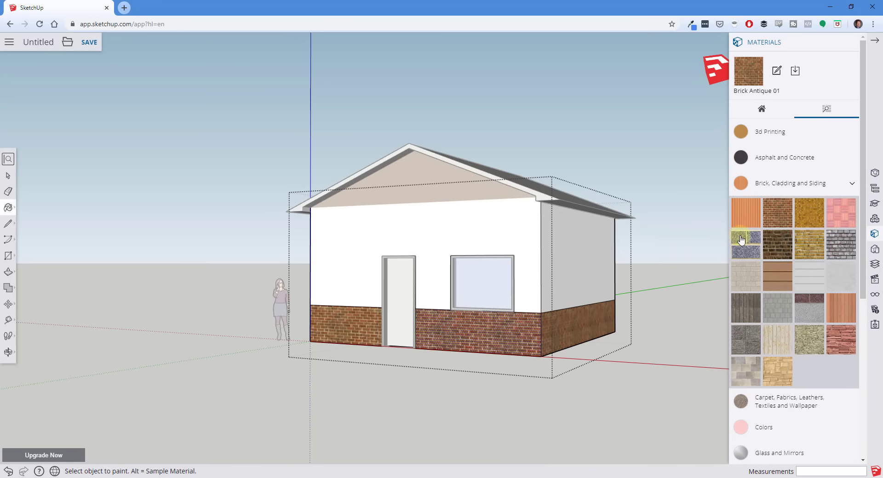
- Paint the wall faces above the brick band and the front gable face with Cladding Siding White
{"action": "left_click", "coordinate": [808, 278]}
{"action": "left_click", "coordinate": [410, 233]}
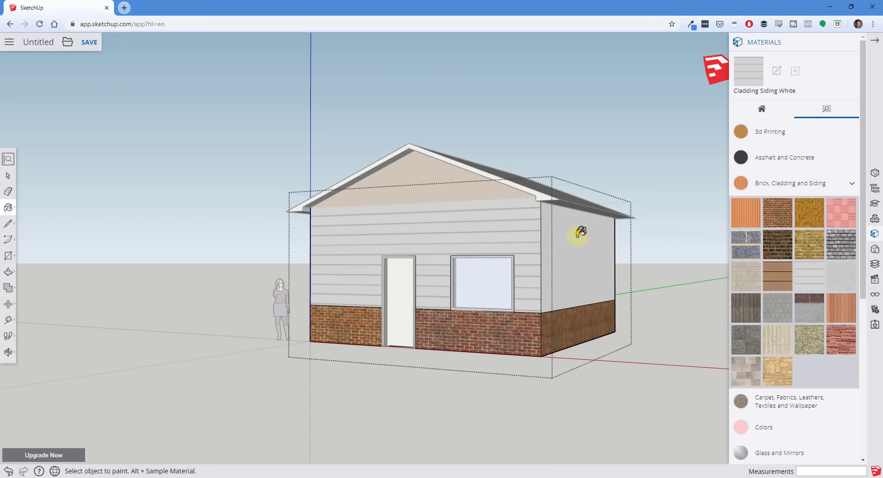
{"action": "left_click", "coordinate": [582, 232]}
{"action": "mouse_move", "coordinate": [642, 253]}
{"action": "middle_mouse_down"}
{"action": "mouse_move", "coordinate": [37, 274]}
{"action": "mouse_move", "coordinate": [541, 256]}
{"action": "middle_mouse_up"}
{"action": "left_click", "coordinate": [570, 256]}
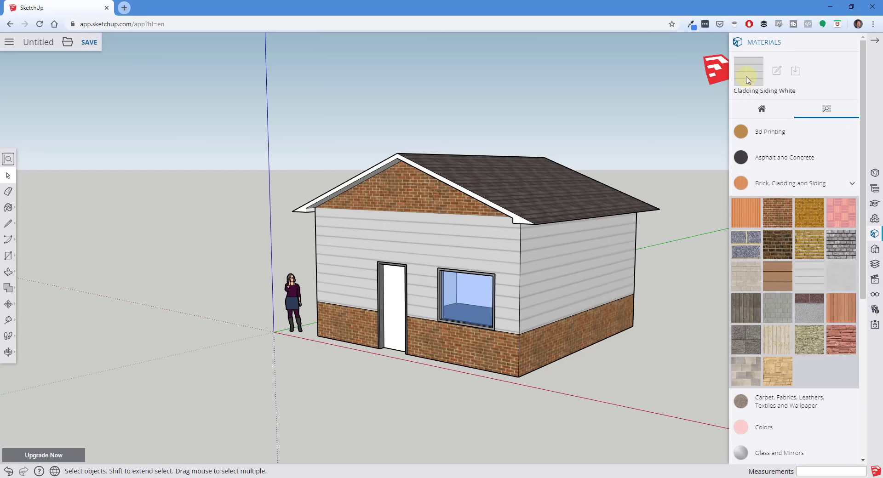
{"action": "left_click", "coordinate": [809, 276]}
{"action": "left_click", "coordinate": [426, 185]}
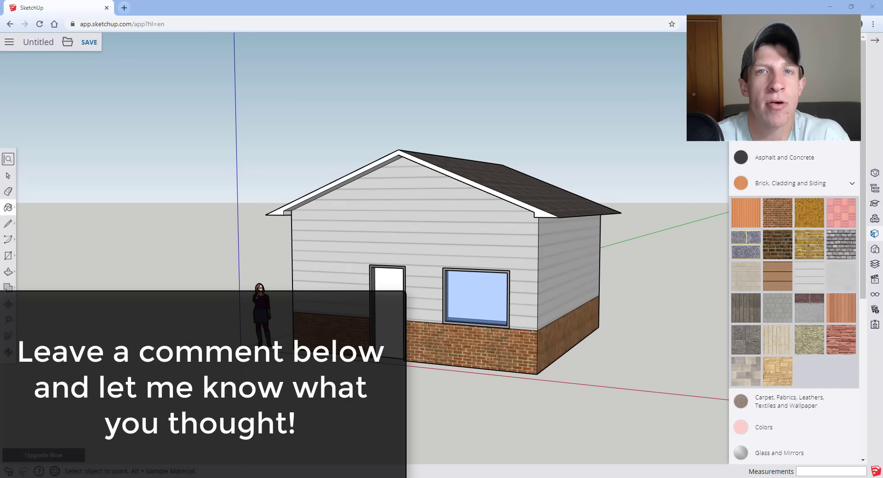